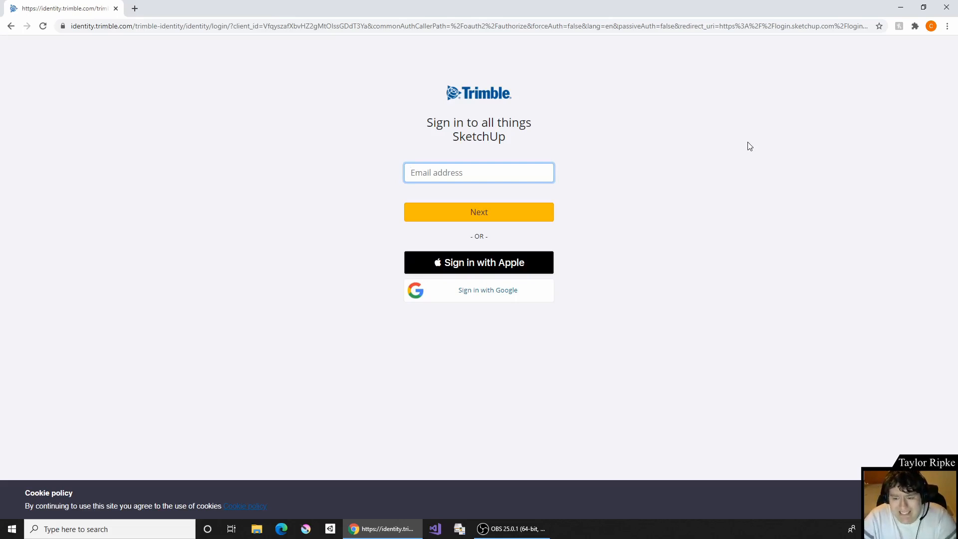
- Sign in to the SketchUp website with the first listed Google account and check which profile is signed in
click(488, 290)
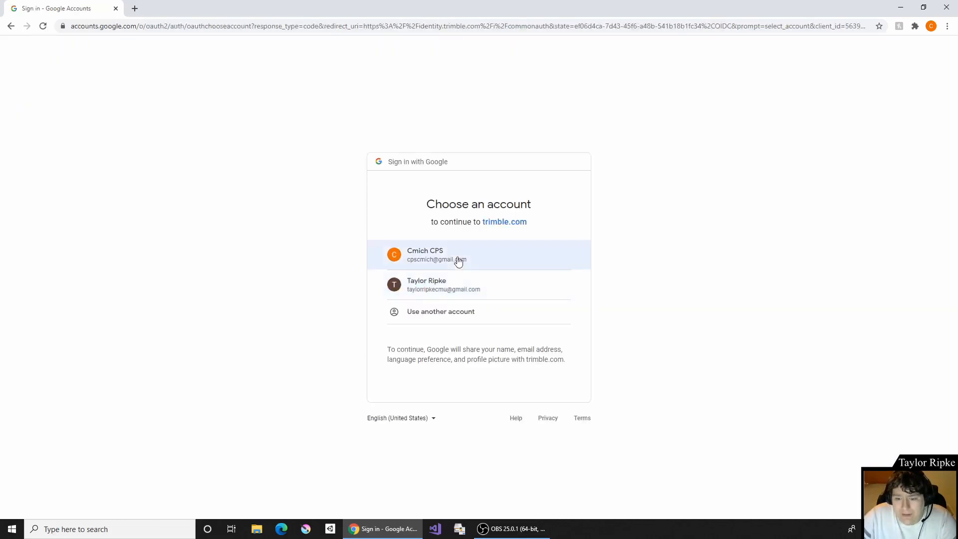
click(459, 260)
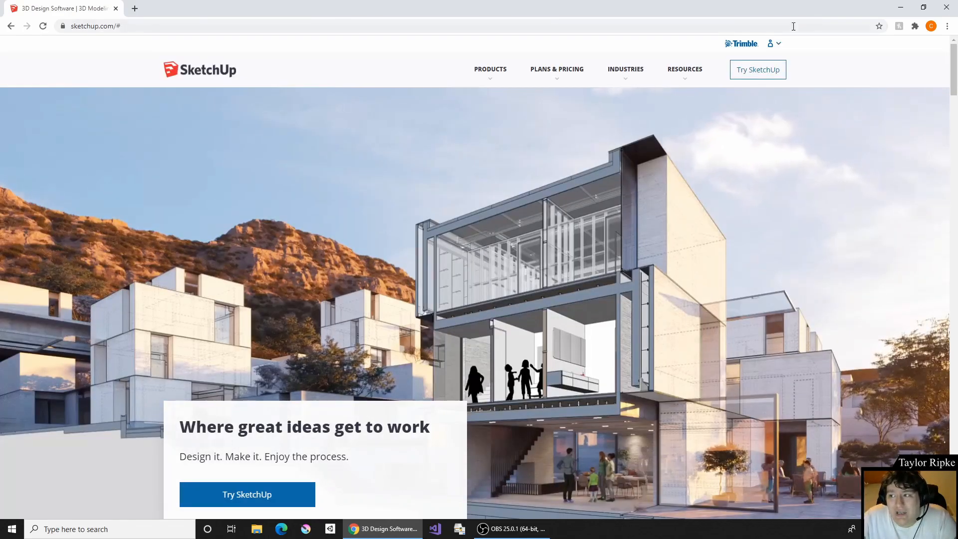
click(775, 44)
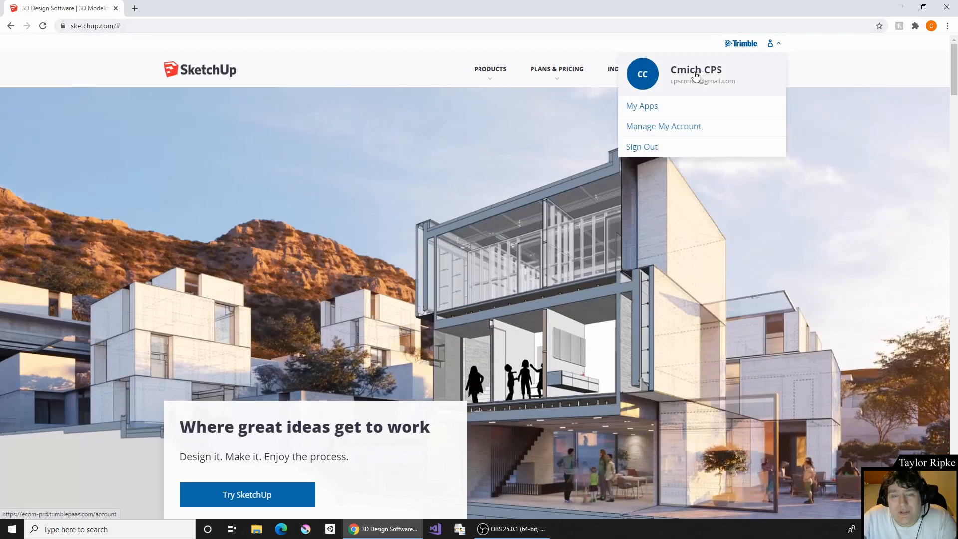
click(822, 87)
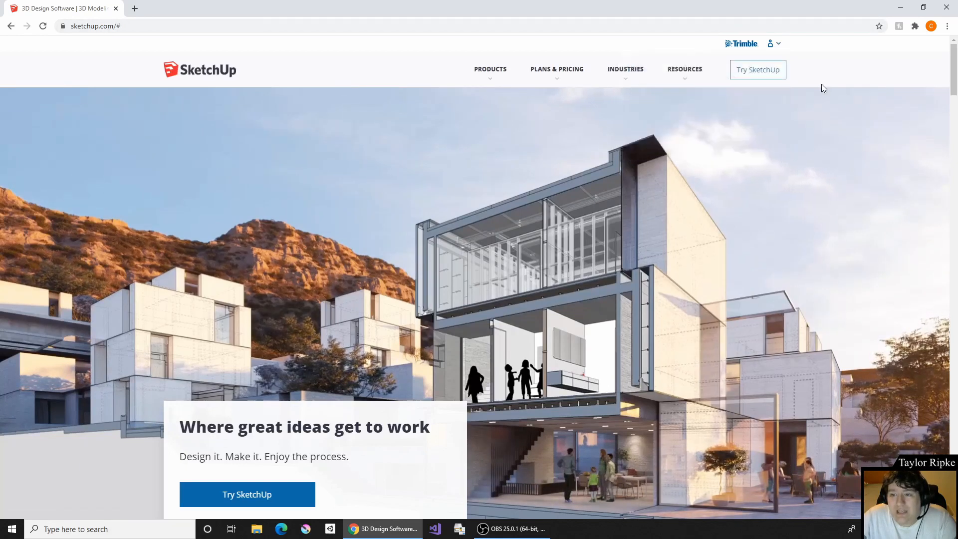
- Open SketchUp Free from the website's personal products and start modeling in a new blank model
click(492, 74)
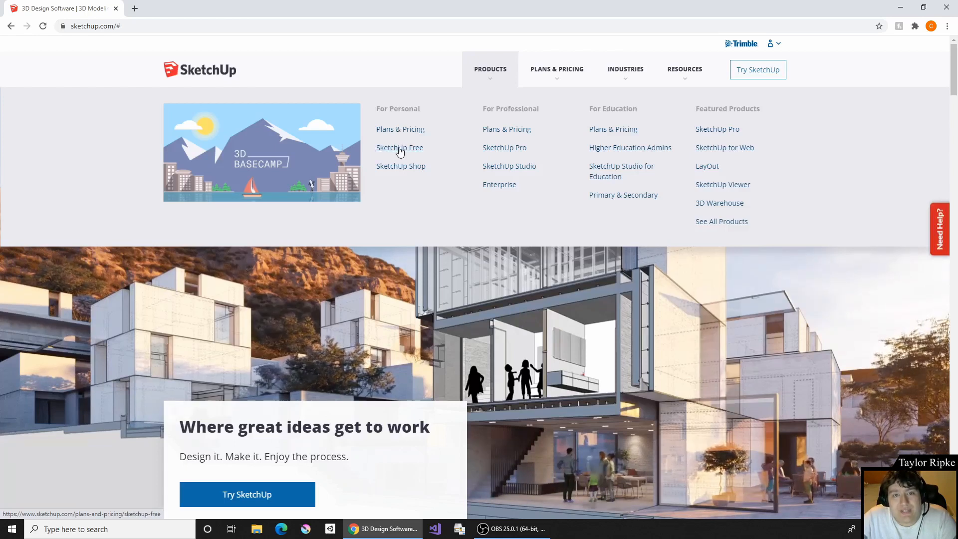
click(399, 148)
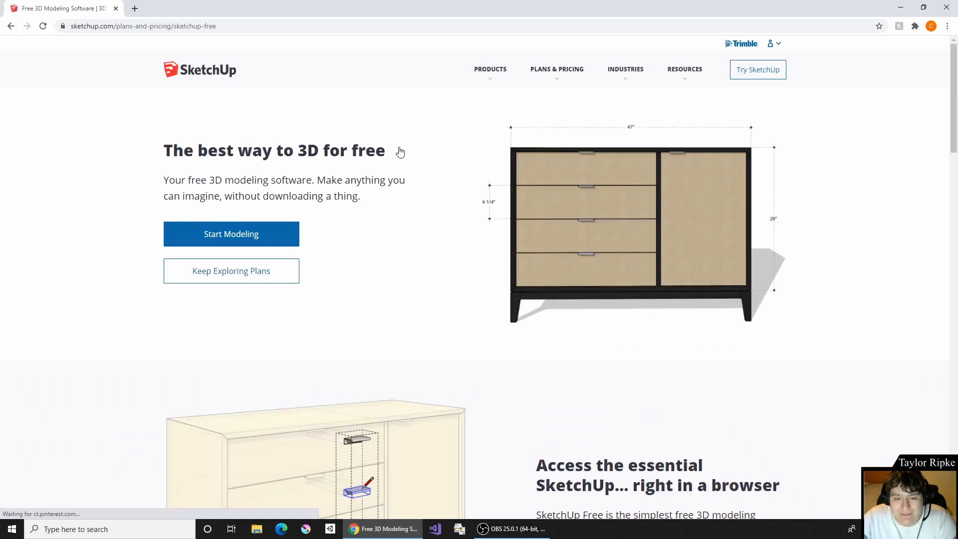
click(494, 70)
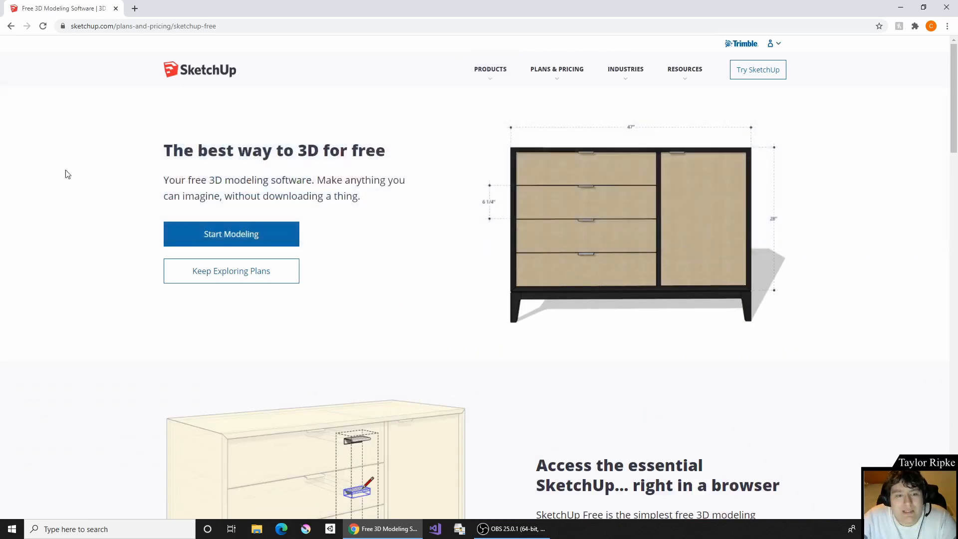
click(231, 235)
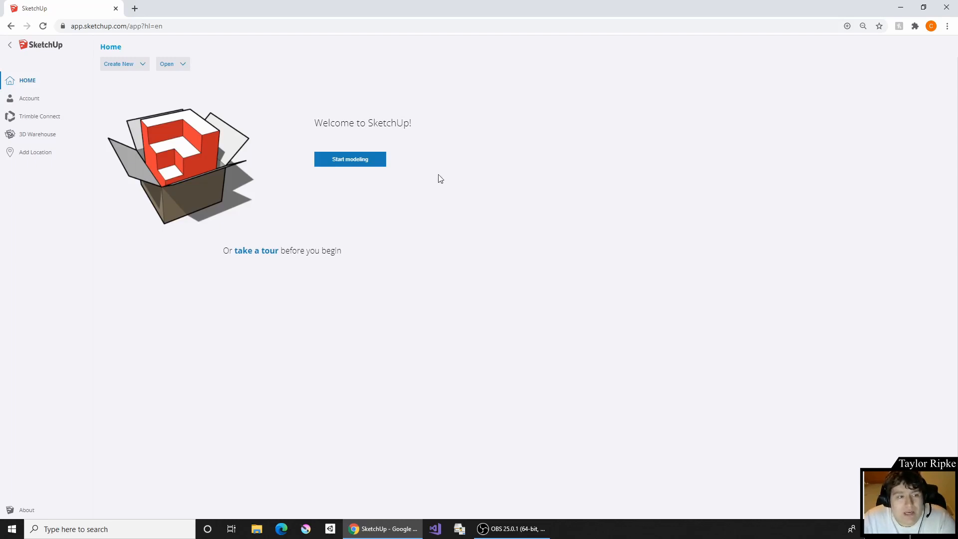
click(349, 164)
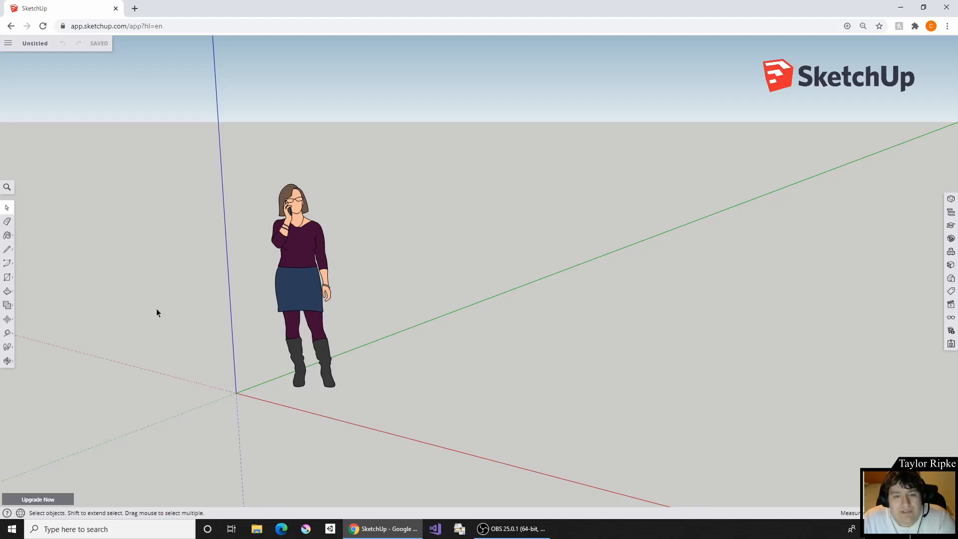
- Delete the default standing woman figure near the origin
middle_drag(204, 224, 403, 210)
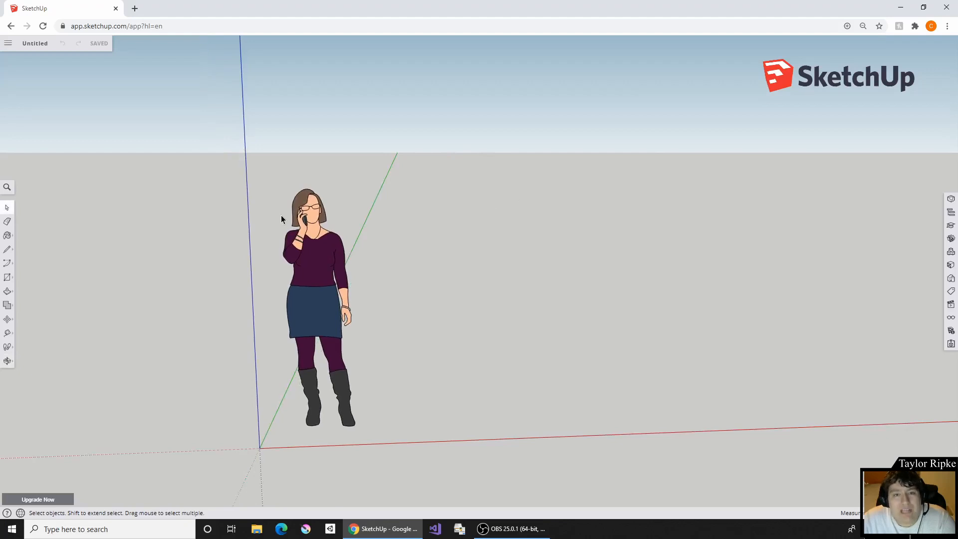
middle_drag(277, 228, 166, 264)
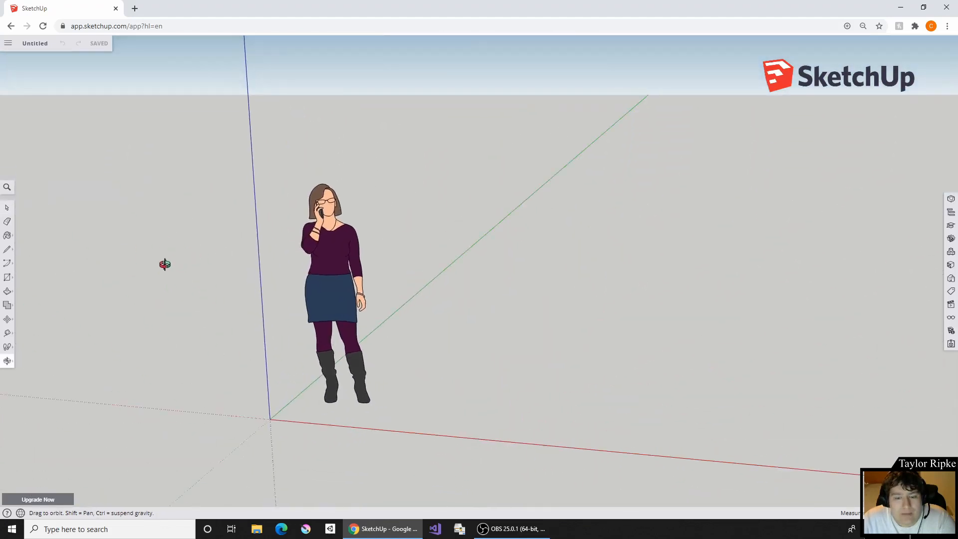
click(325, 263)
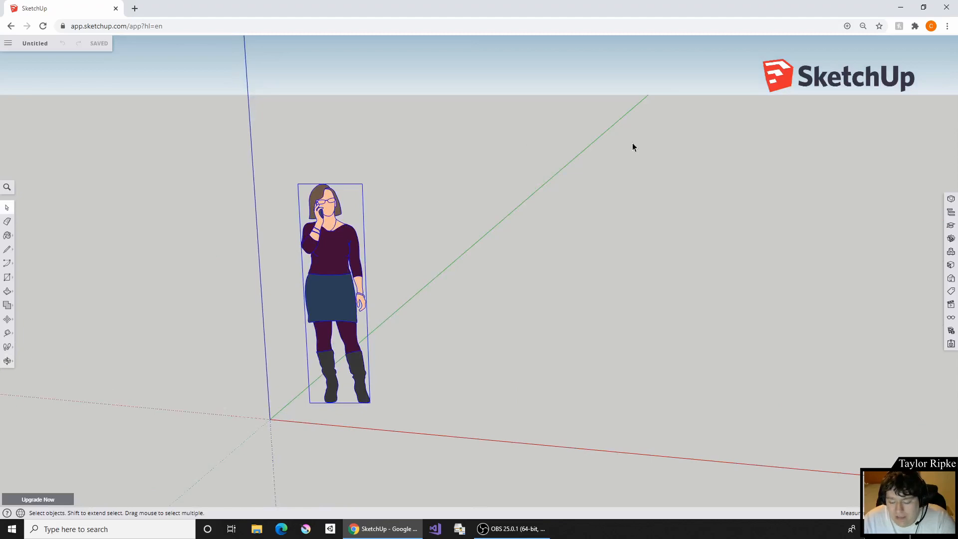
key(Delete)
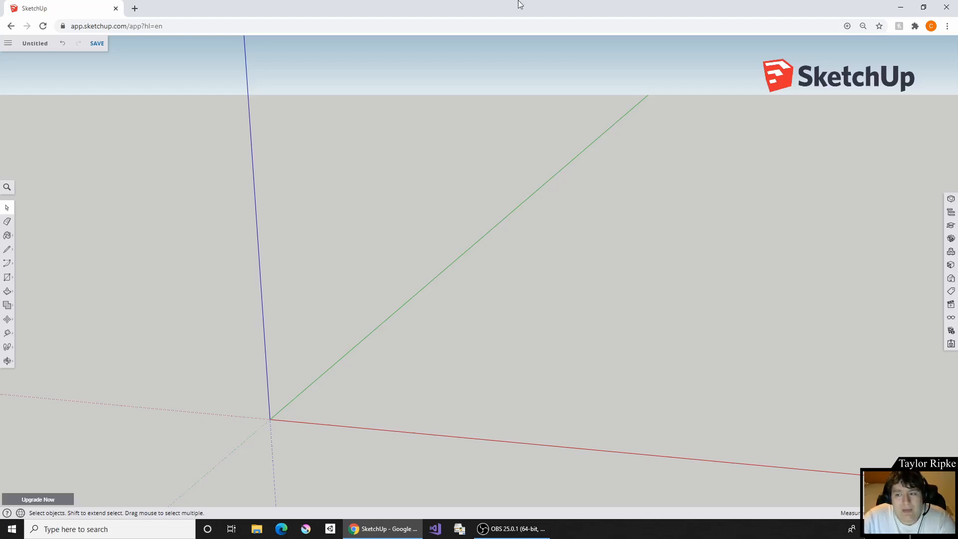
mouse_move(303, 215)
middle_down()
mouse_move(571, 187)
mouse_move(271, 205)
mouse_move(293, 208)
middle_up()
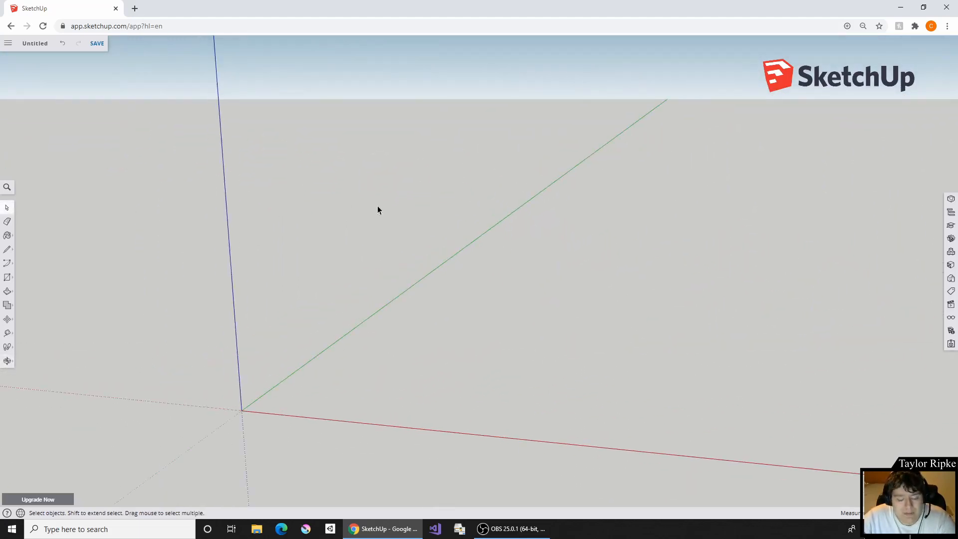
shift+middle_drag(479, 180, 456, 151)
shift+middle_drag(359, 158, 344, 193)
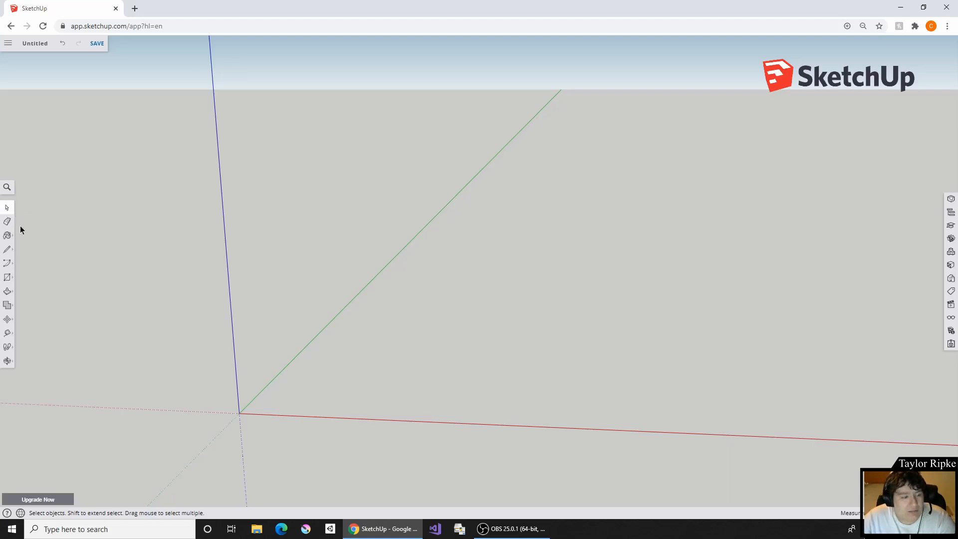
click(8, 222)
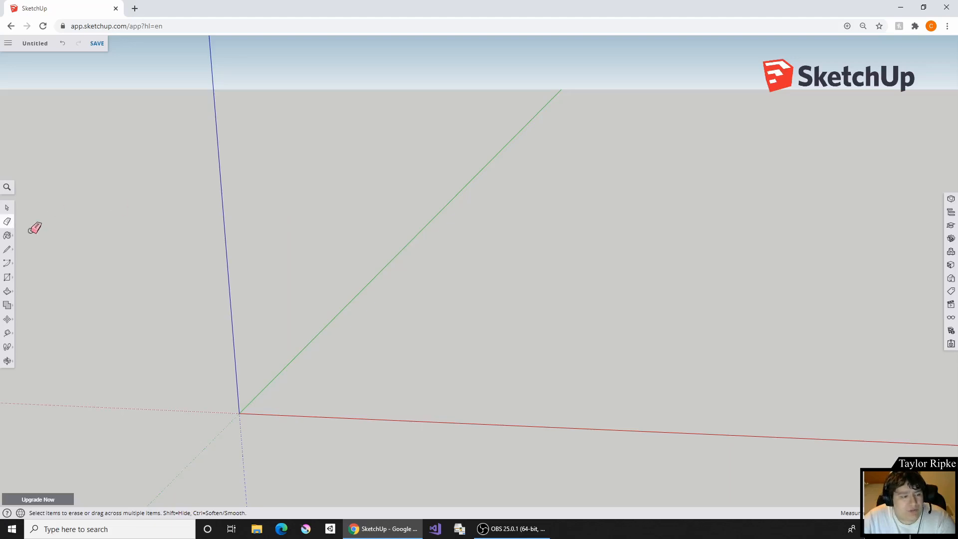
click(7, 239)
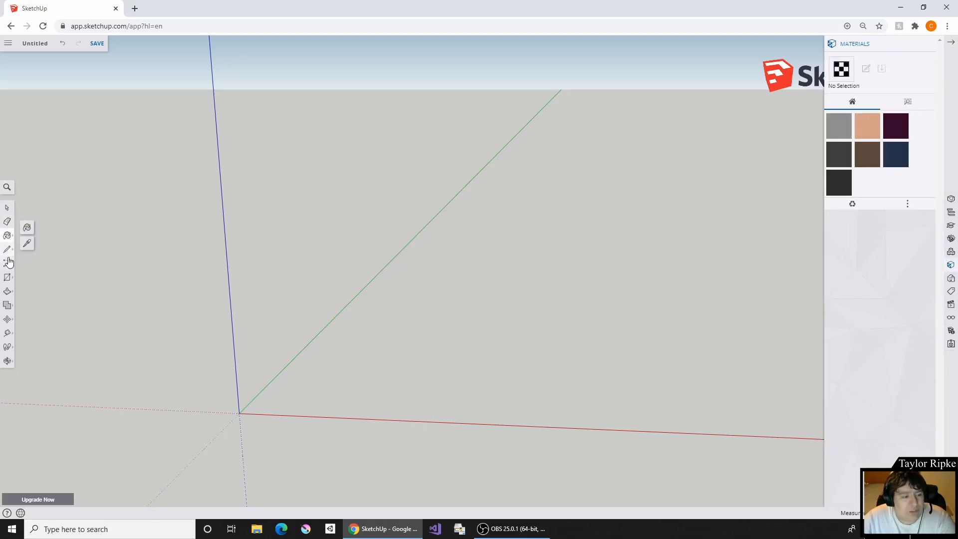
- Try the Line tool by drawing two connected segments across the empty scene, and undo them
click(7, 249)
click(259, 265)
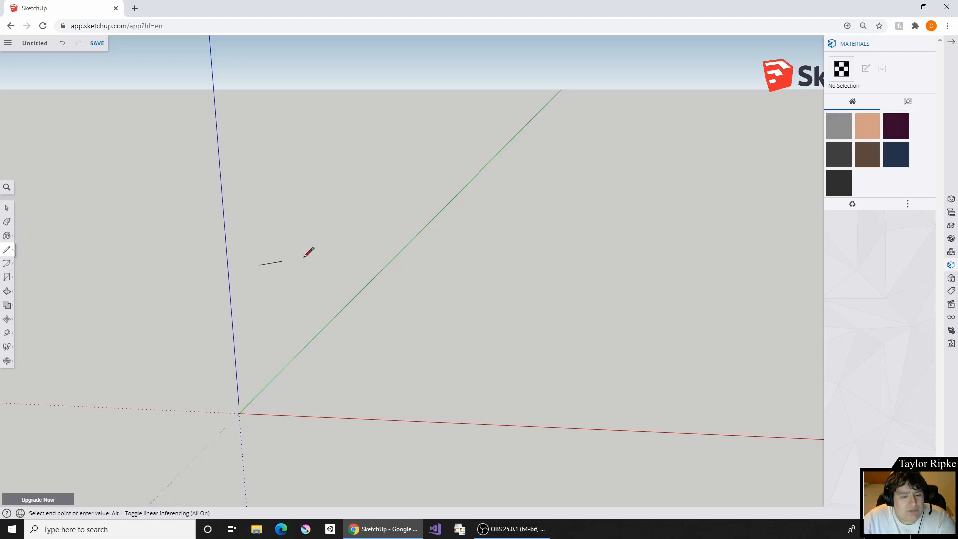
click(598, 225)
click(628, 145)
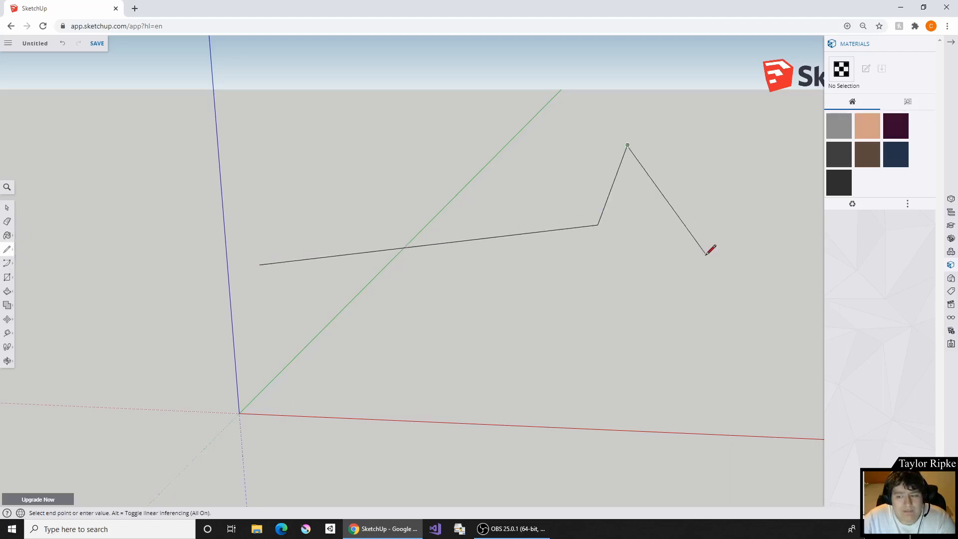
key(ctrl+z)
key(ctrl+z)
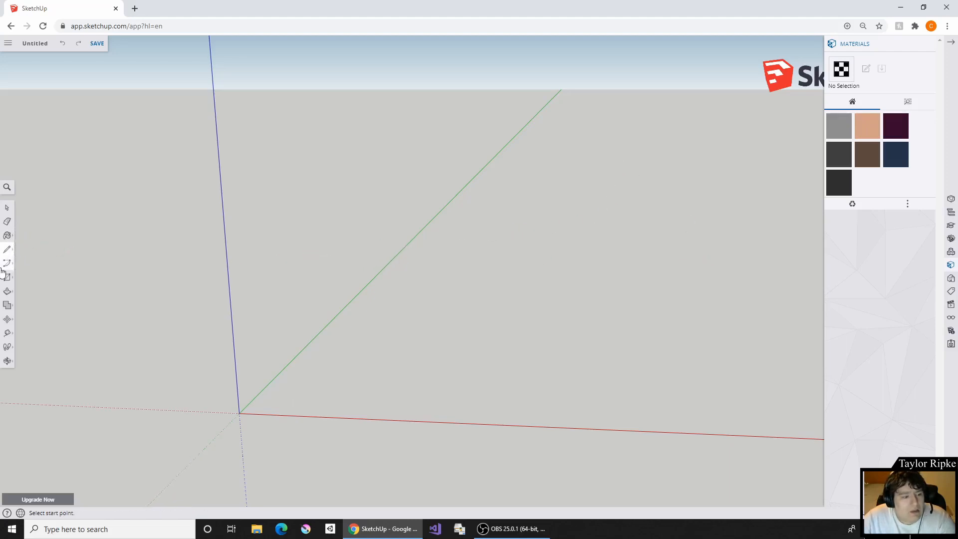
click(7, 263)
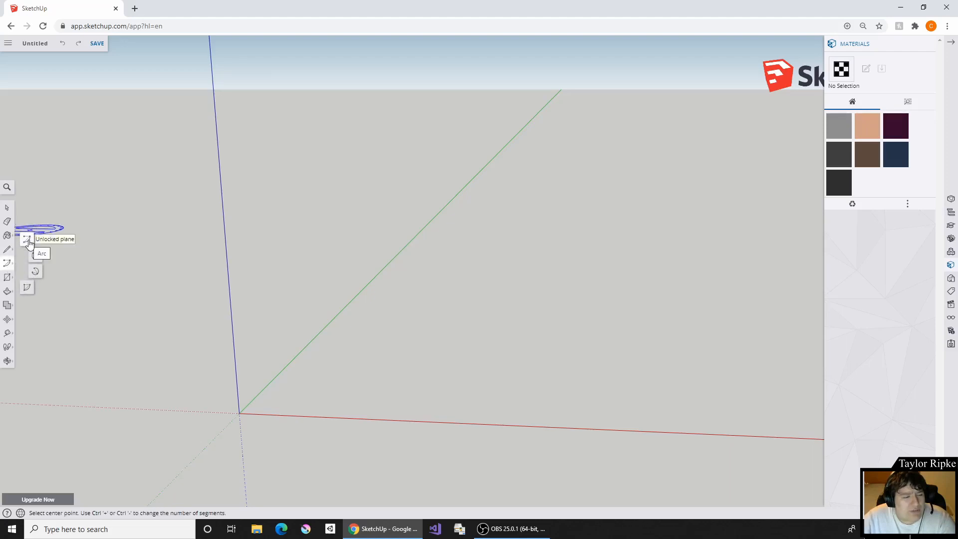
click(7, 278)
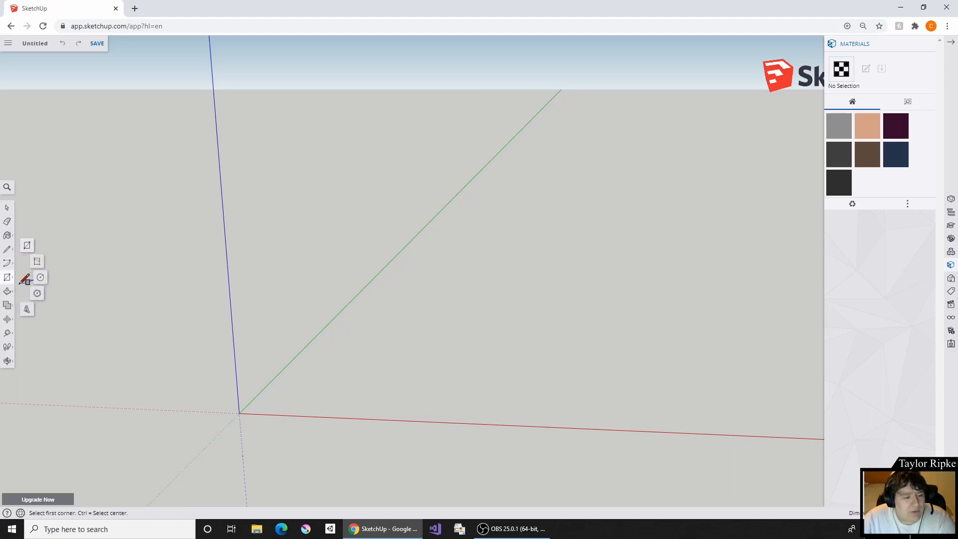
click(7, 293)
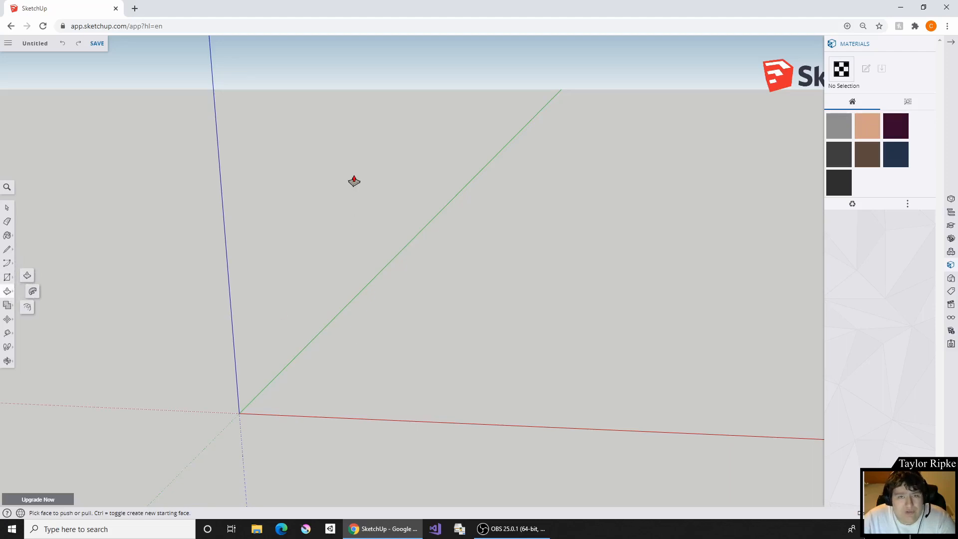
click(7, 305)
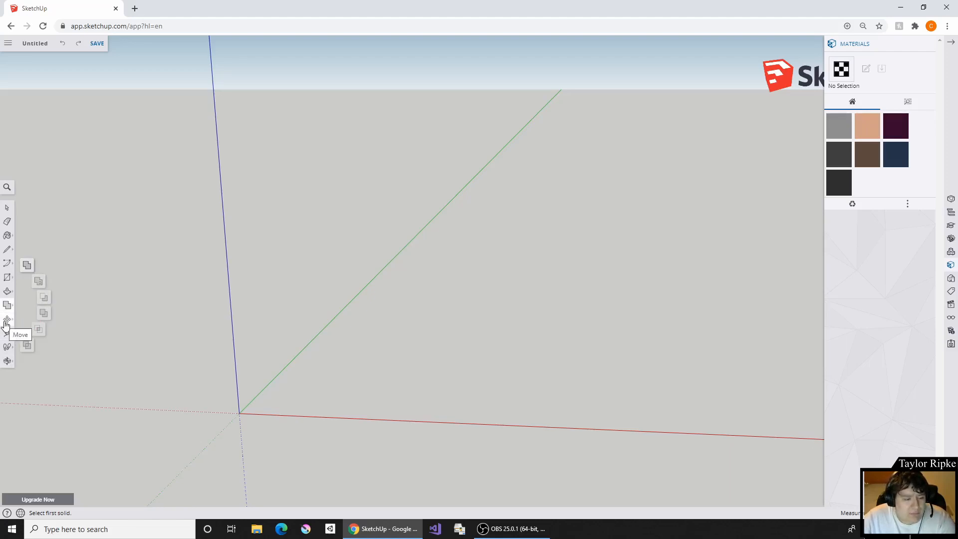
click(8, 361)
drag(122, 323, 274, 291)
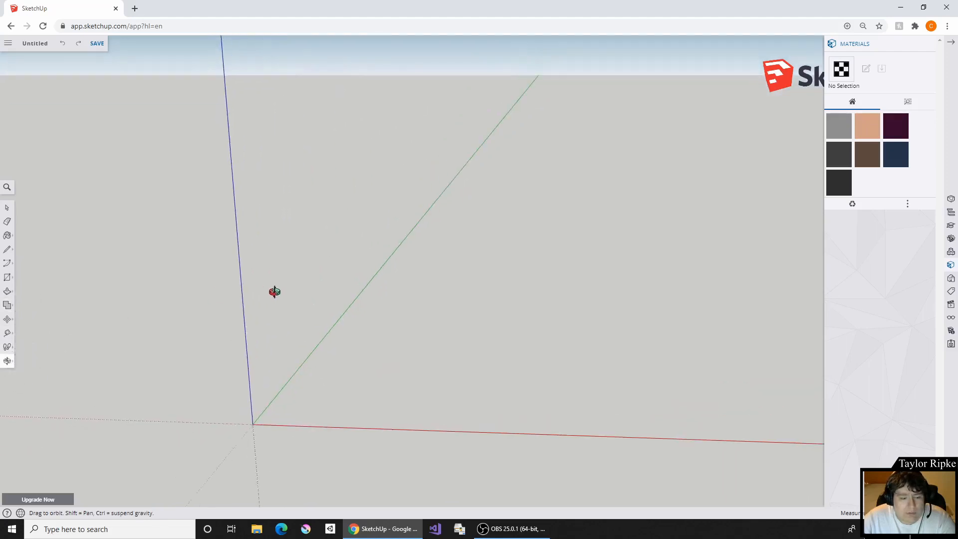
click(8, 208)
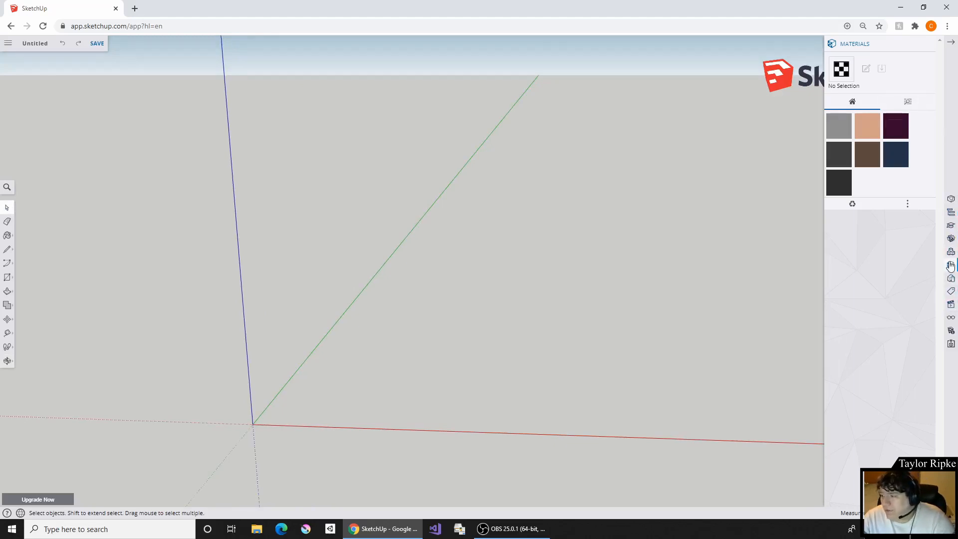
click(953, 45)
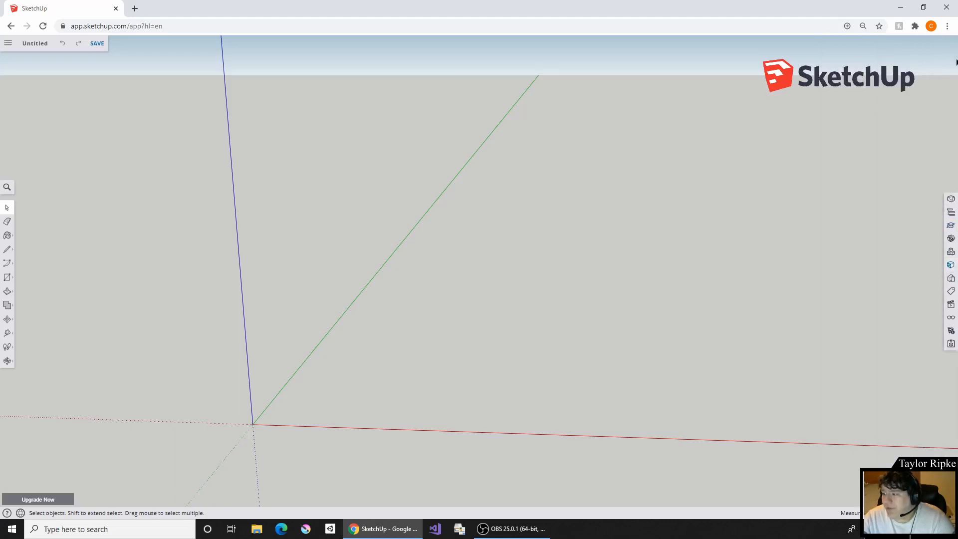
click(950, 213)
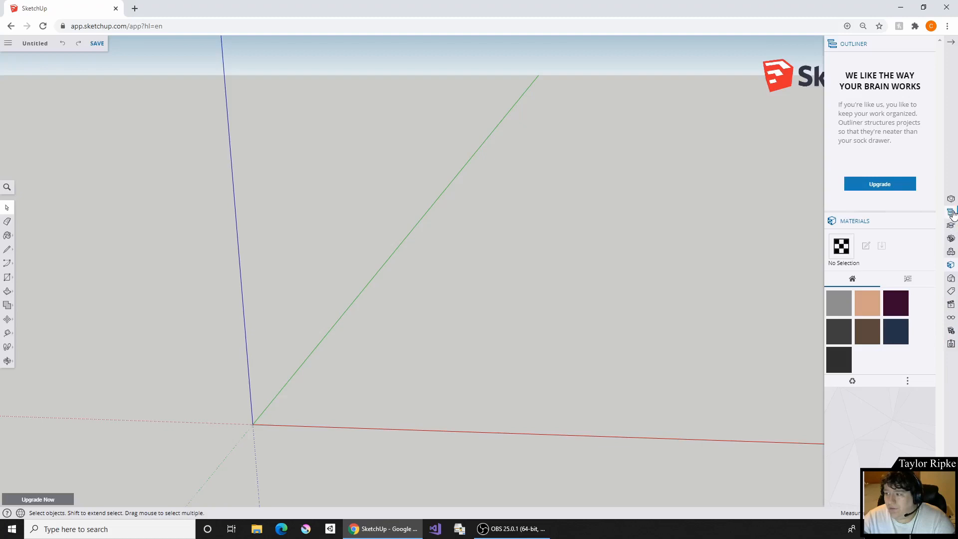
click(952, 42)
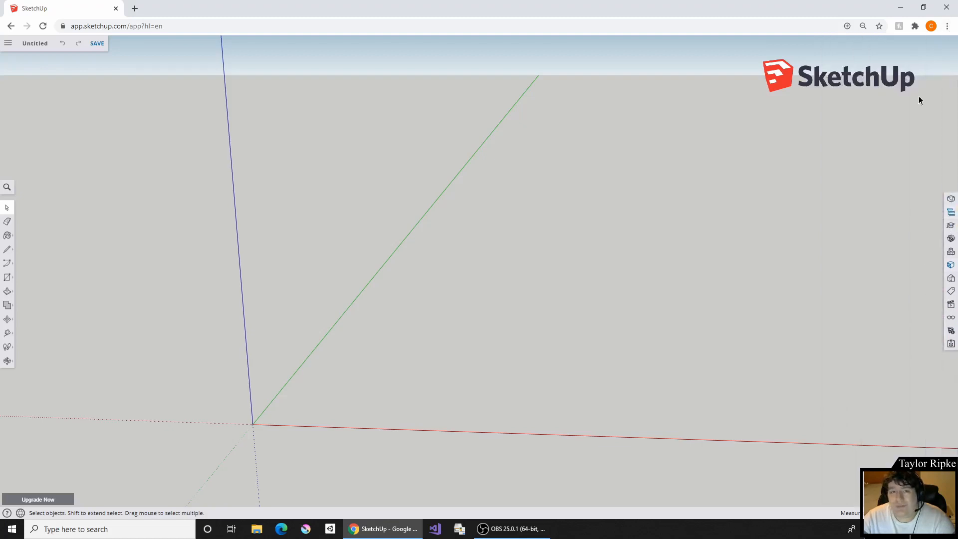
- Draw a rectangle on the ground plane between the red and green axes near the origin and resize it with entered dimensions
mouse_move(624, 228)
middle_down()
mouse_move(605, 220)
mouse_move(576, 235)
mouse_move(633, 234)
middle_up()
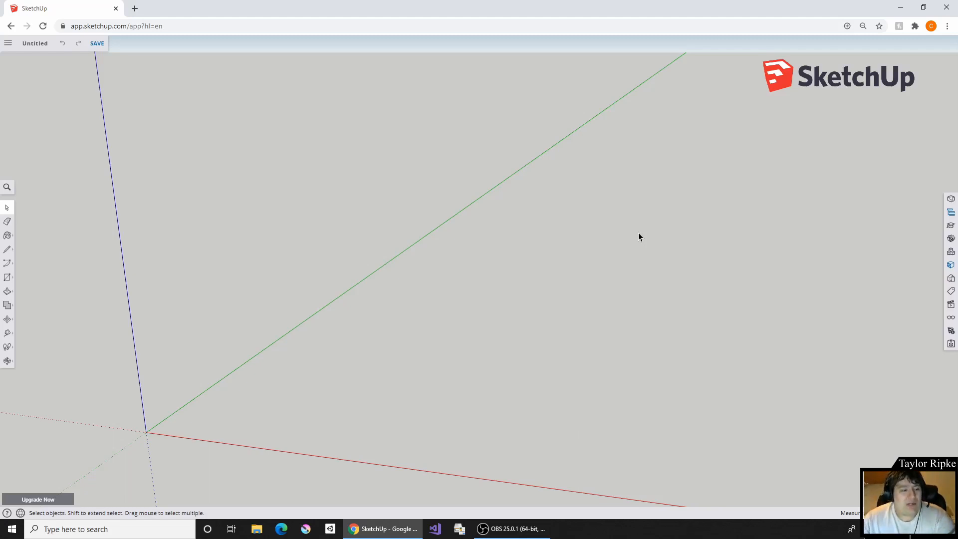
click(7, 277)
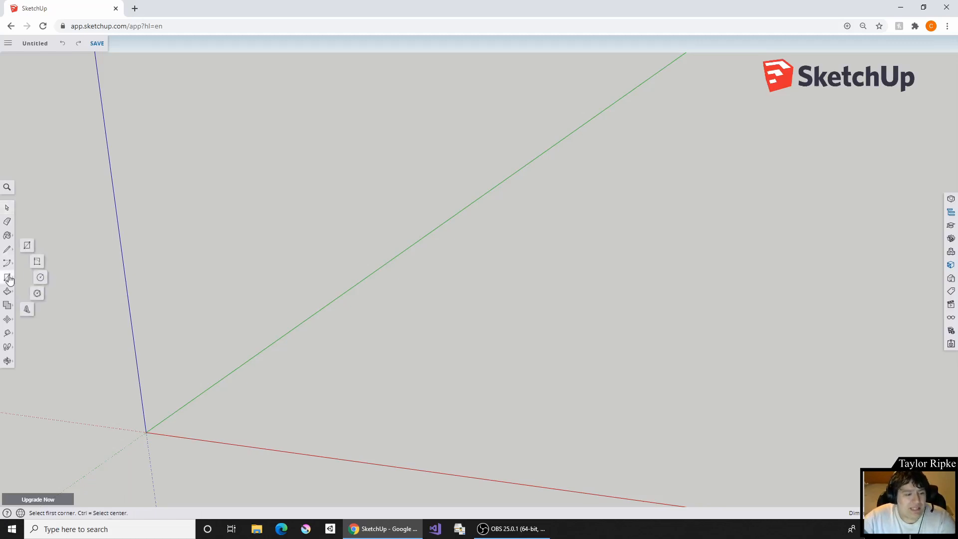
click(27, 245)
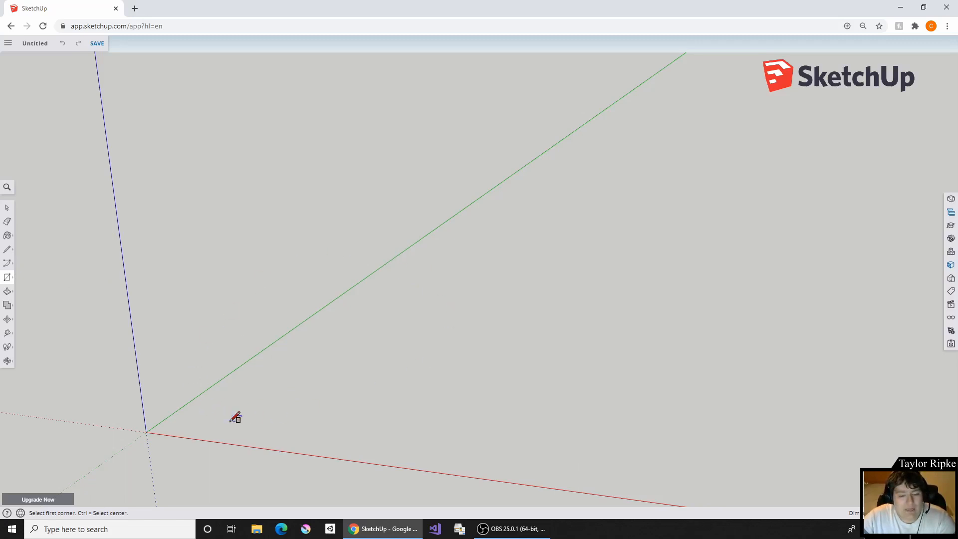
click(205, 416)
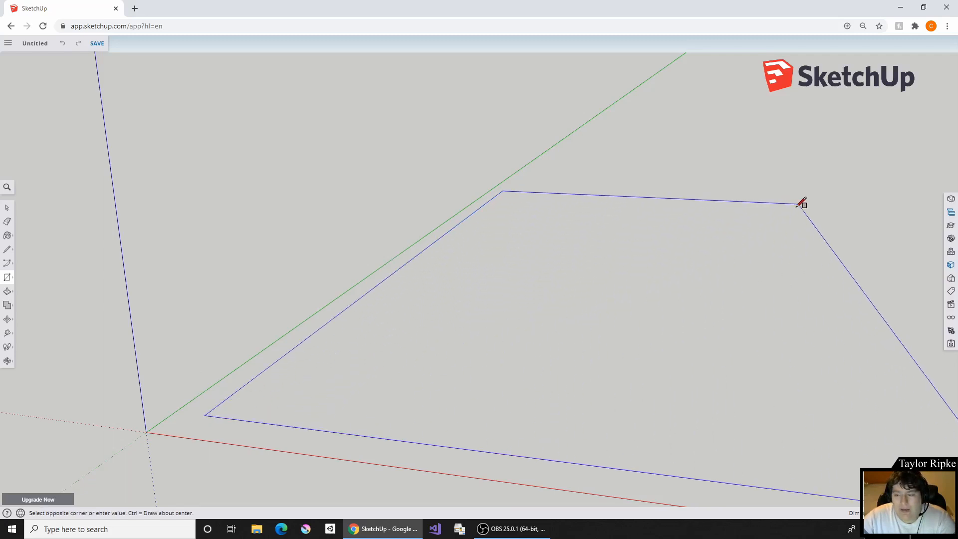
click(750, 225)
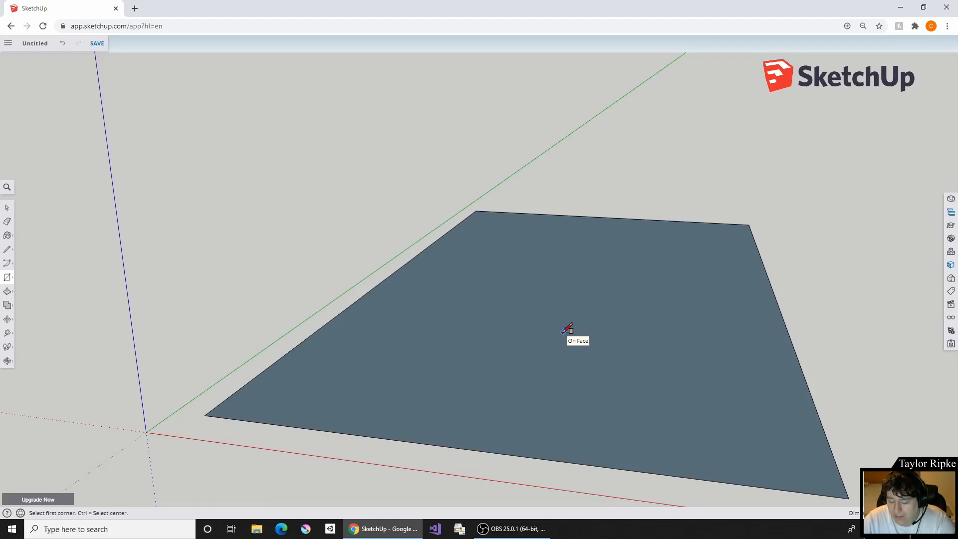
key(Return)
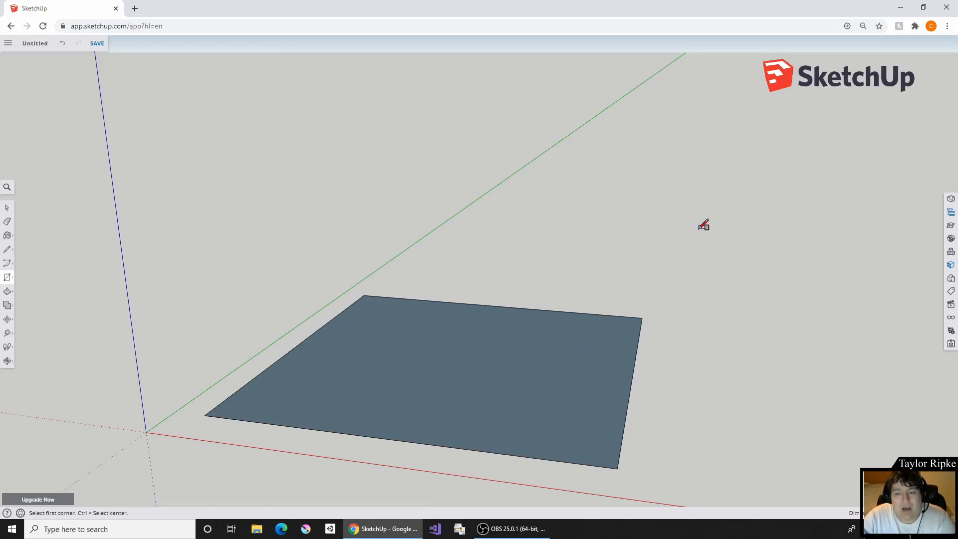
- Extrude the rectangle upward into a solid box with the Push/Pull tool
middle_drag(684, 203, 368, 477)
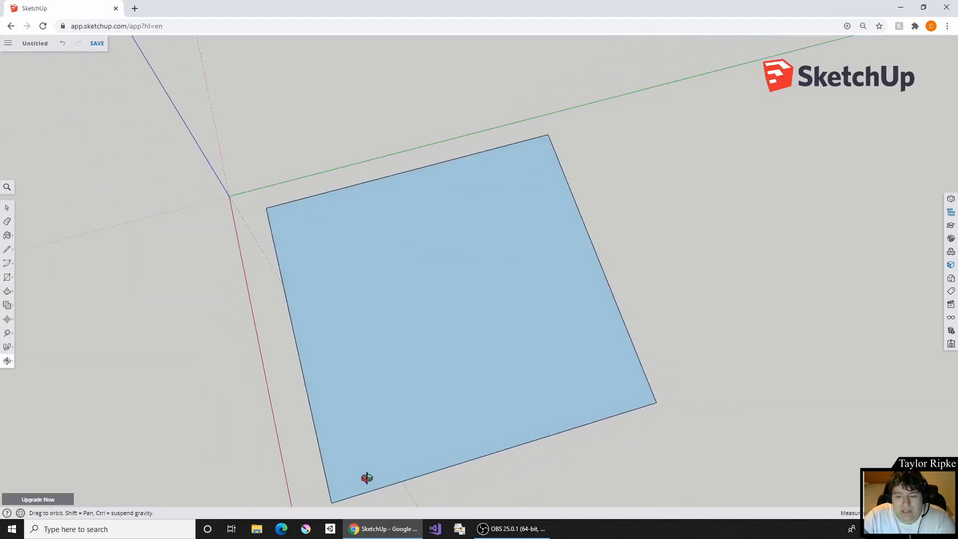
scroll(513, 244, down, 3)
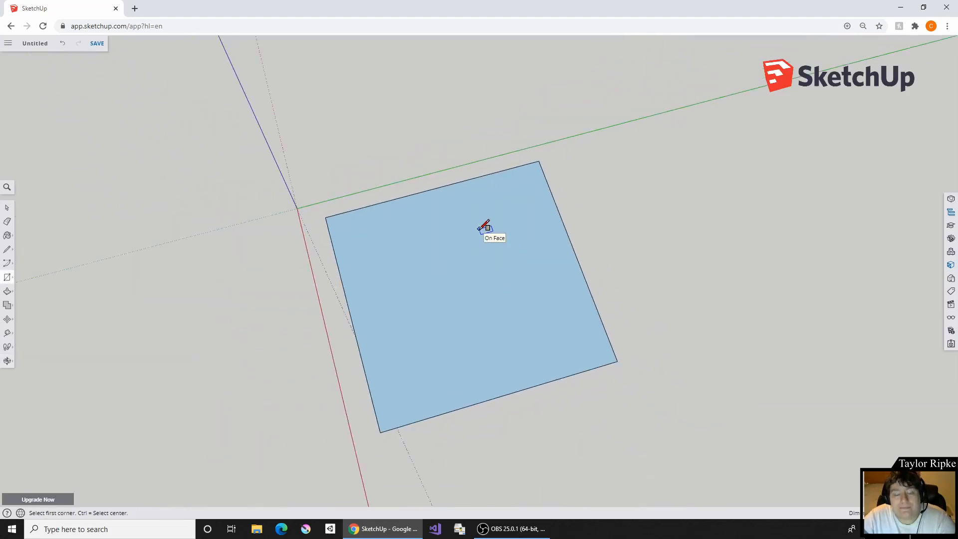
middle_drag(436, 278, 563, 146)
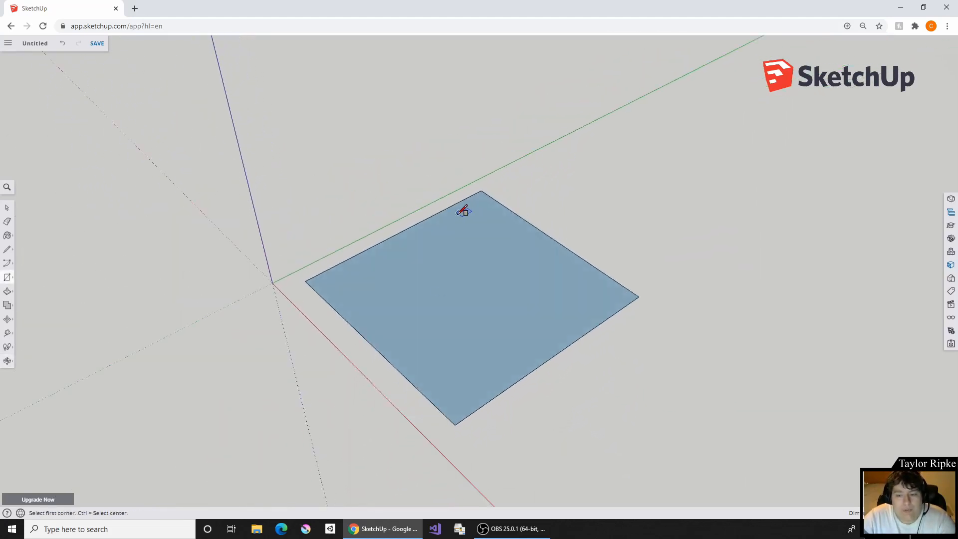
middle_drag(464, 208, 562, 274)
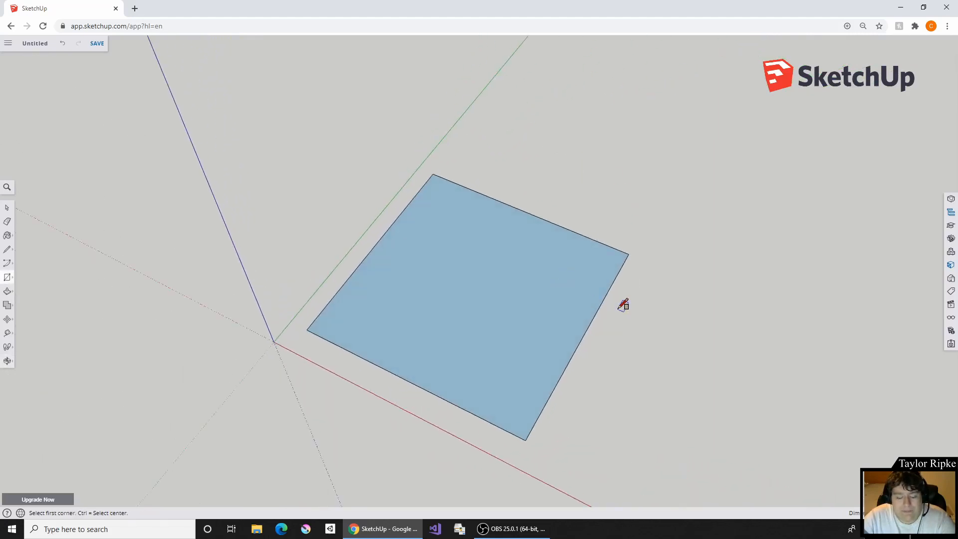
shift+middle_drag(613, 303, 418, 303)
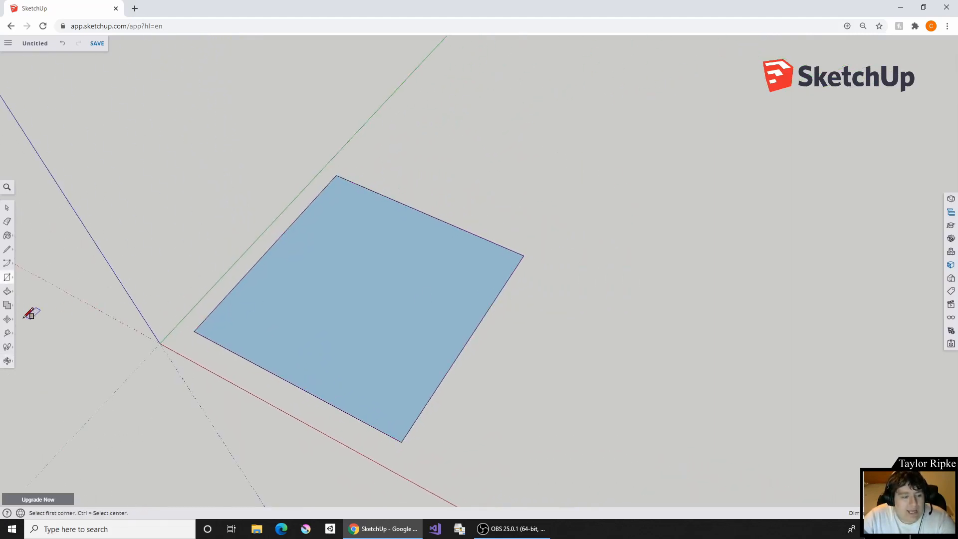
click(7, 292)
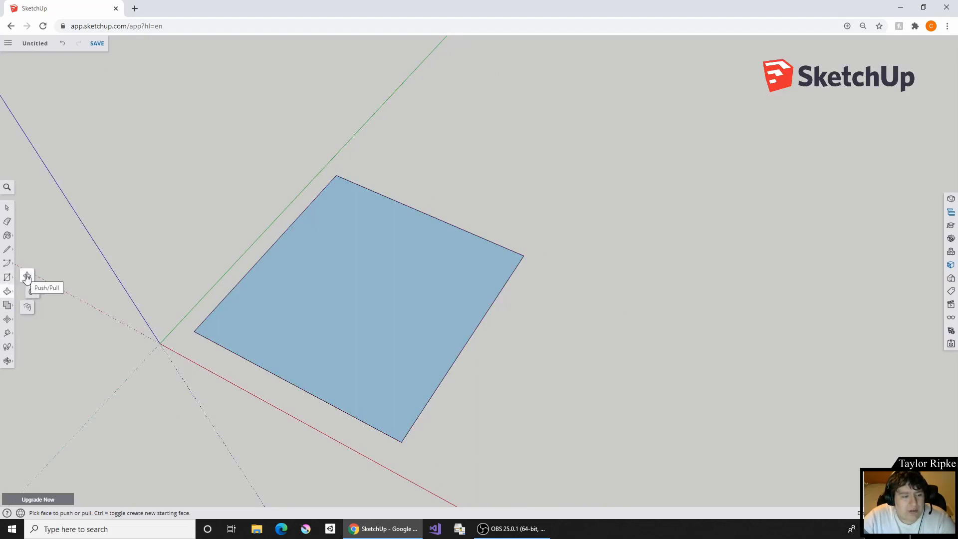
click(27, 277)
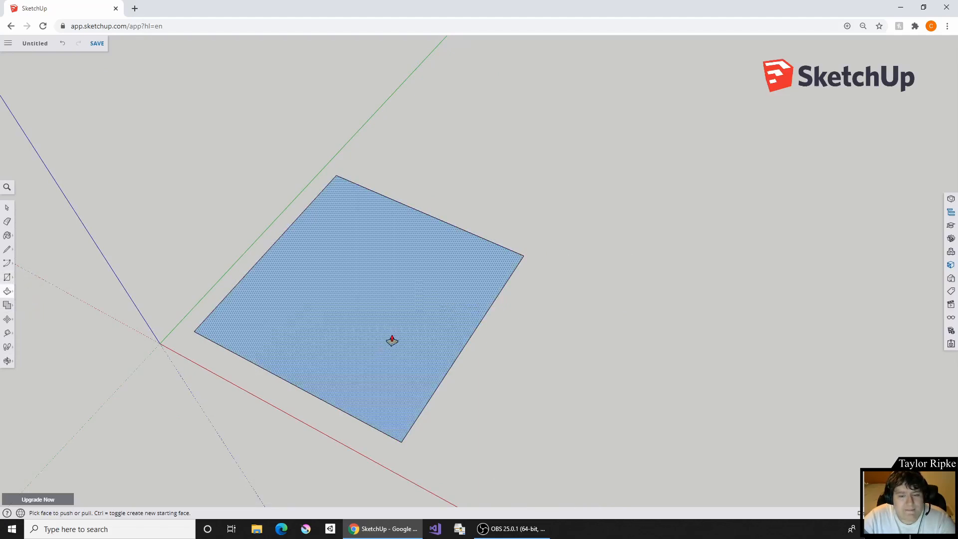
middle_drag(393, 340, 485, 248)
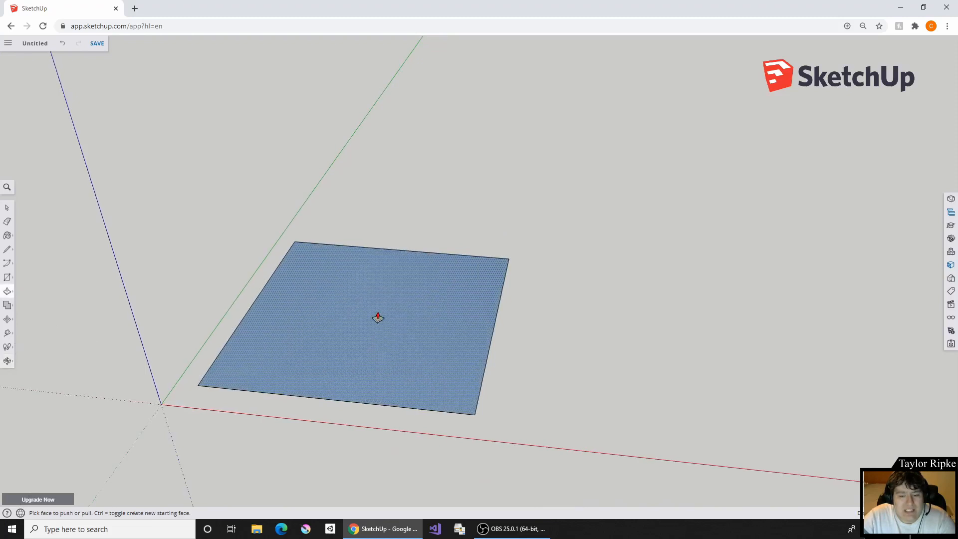
drag(378, 318, 409, 161)
- Draw a line across the box's top face, connecting the midpoints of two opposite edges
middle_drag(303, 344, 231, 326)
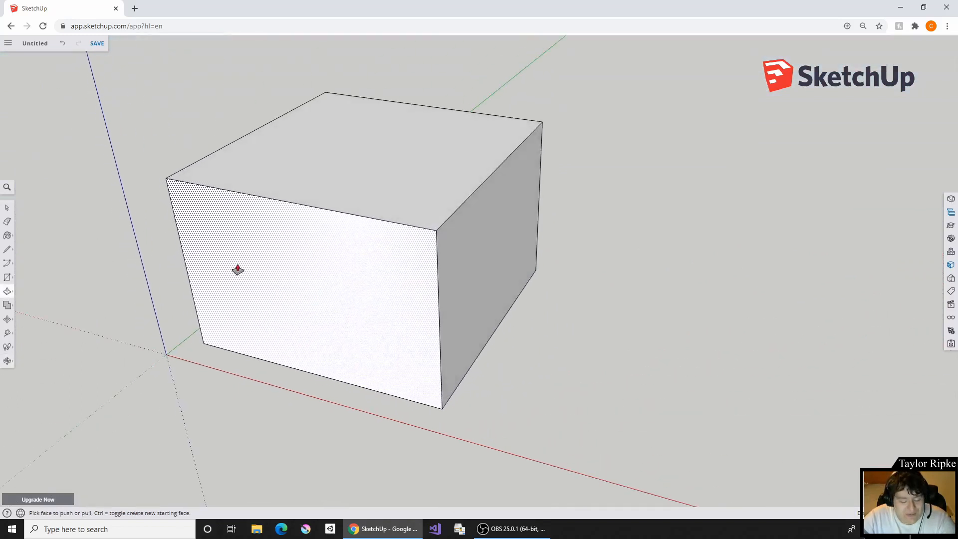
shift+middle_drag(242, 238, 309, 294)
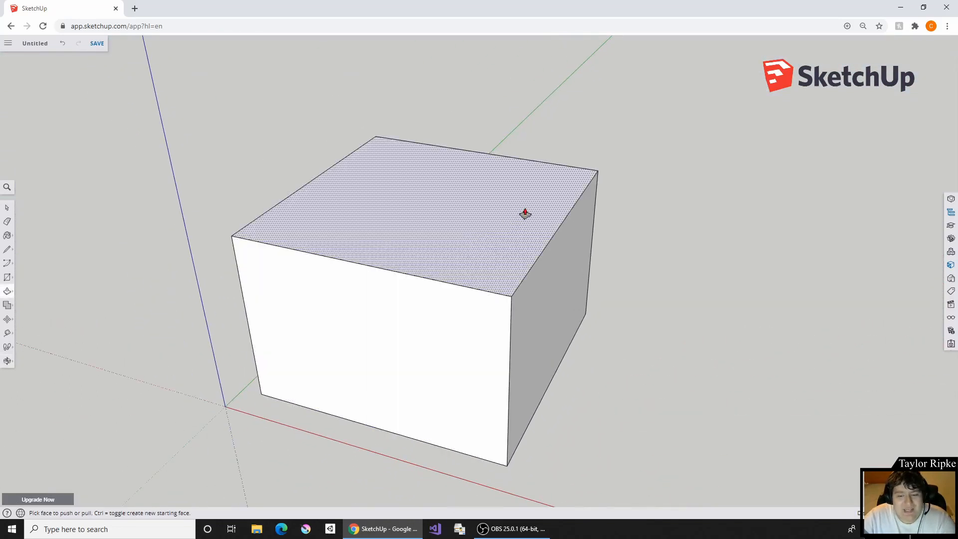
shift+middle_drag(526, 214, 458, 276)
middle_drag(489, 228, 405, 255)
middle_drag(408, 321, 439, 347)
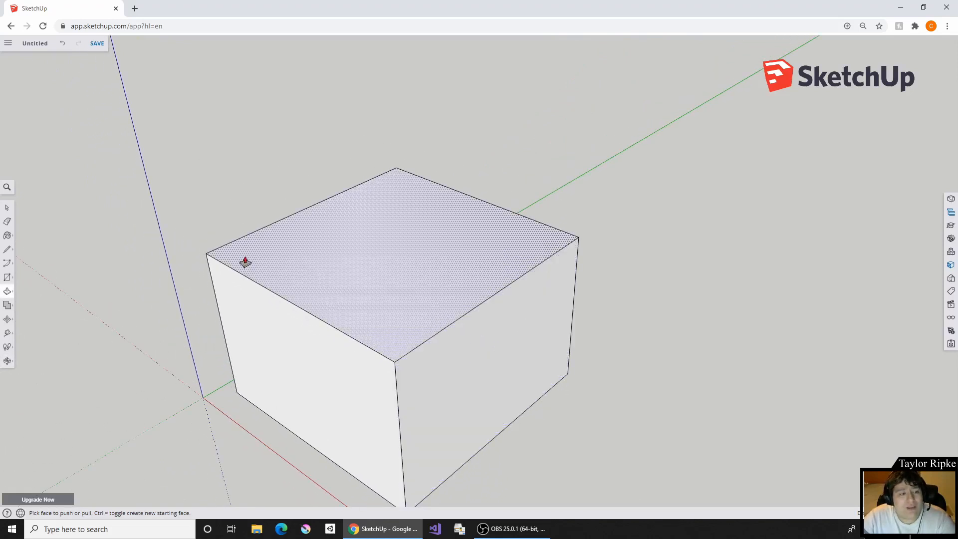
click(7, 242)
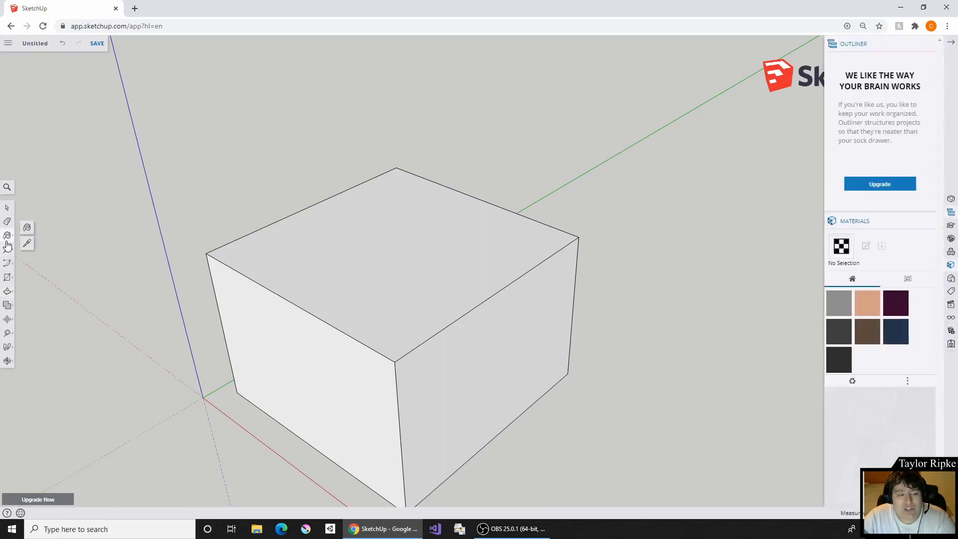
click(7, 251)
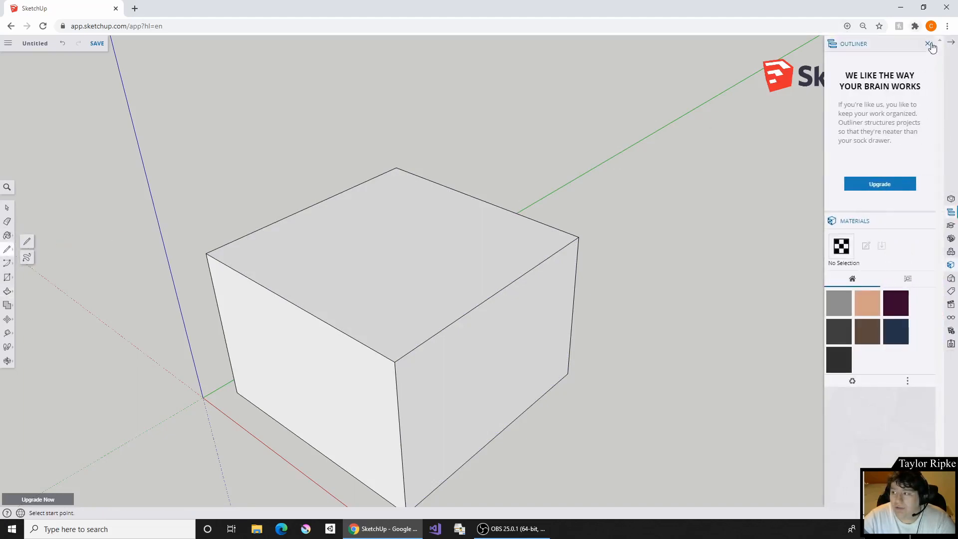
click(951, 42)
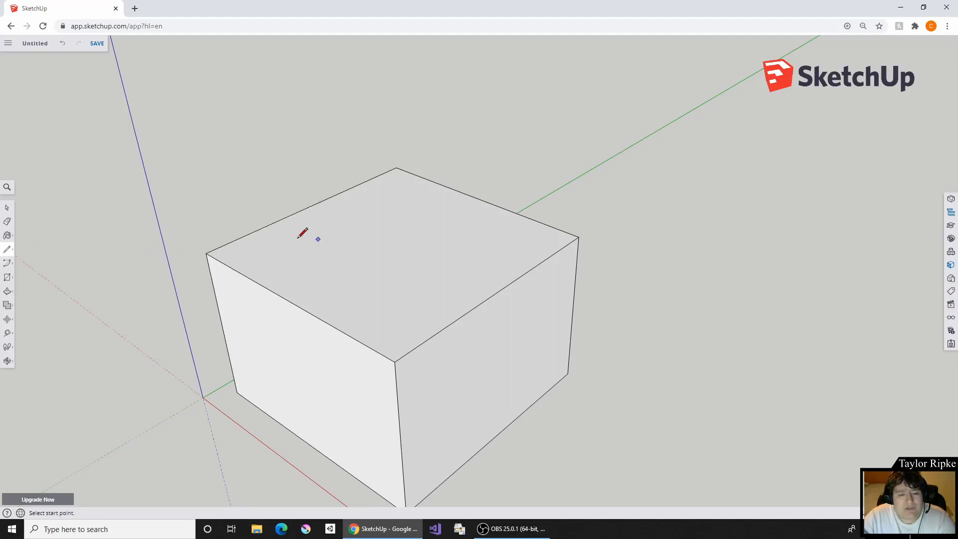
click(310, 206)
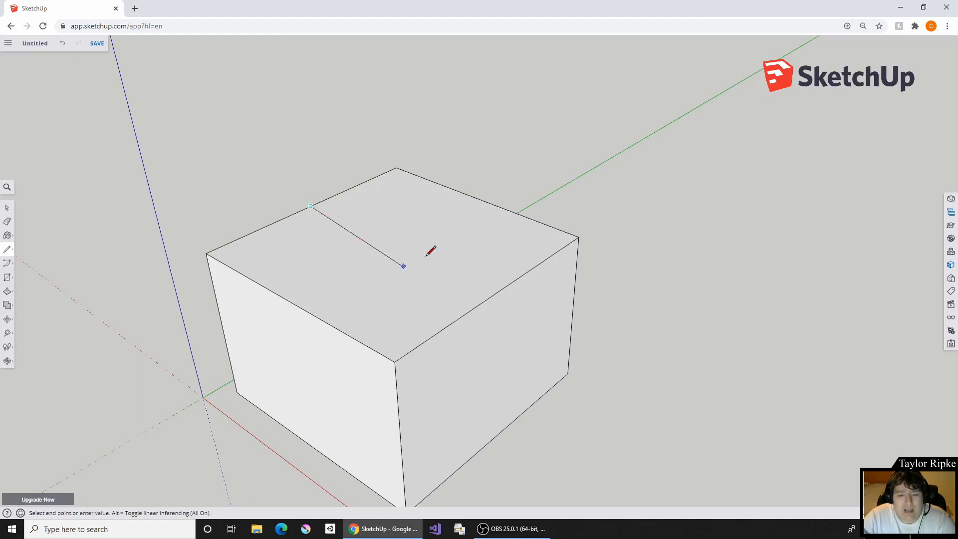
click(498, 290)
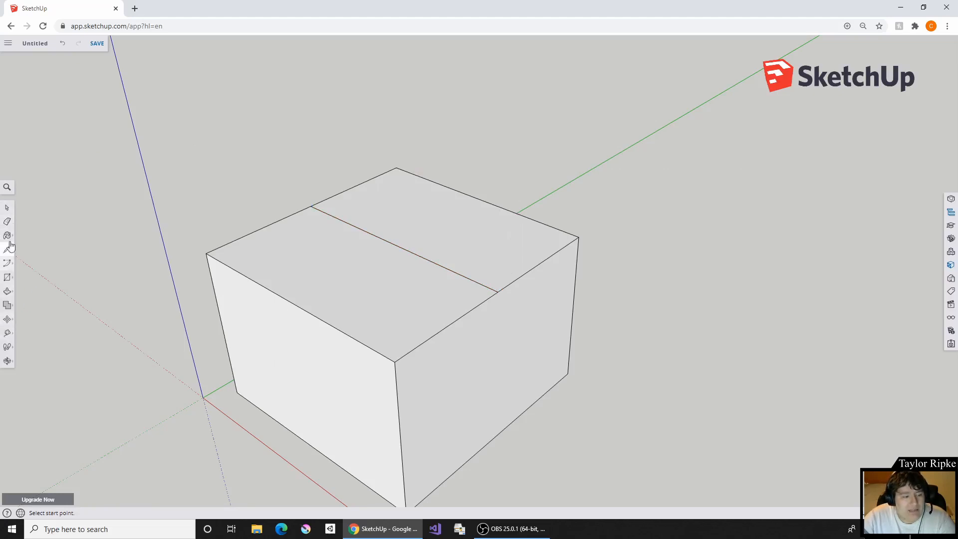
- Try the Eraser on the line dividing the box's top face, and undo the deletion
click(5, 225)
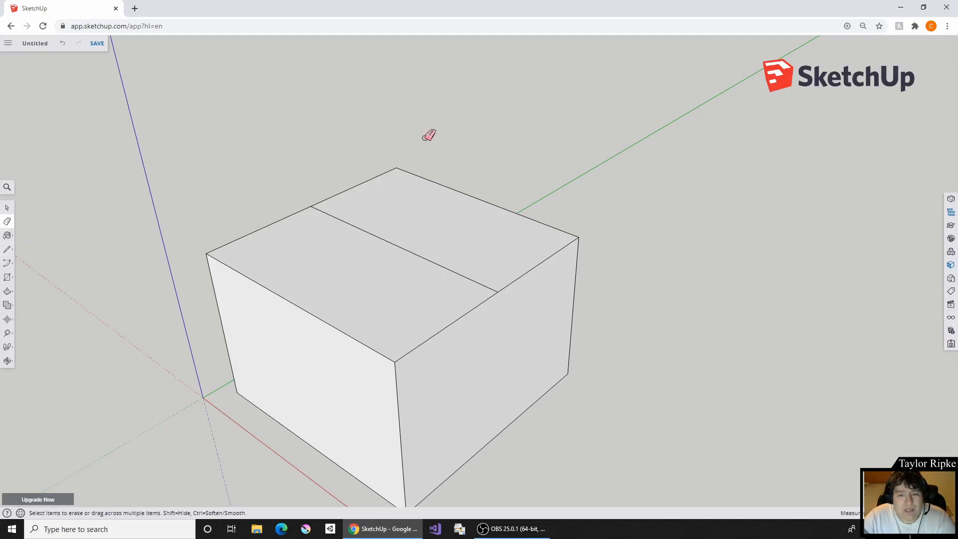
click(390, 238)
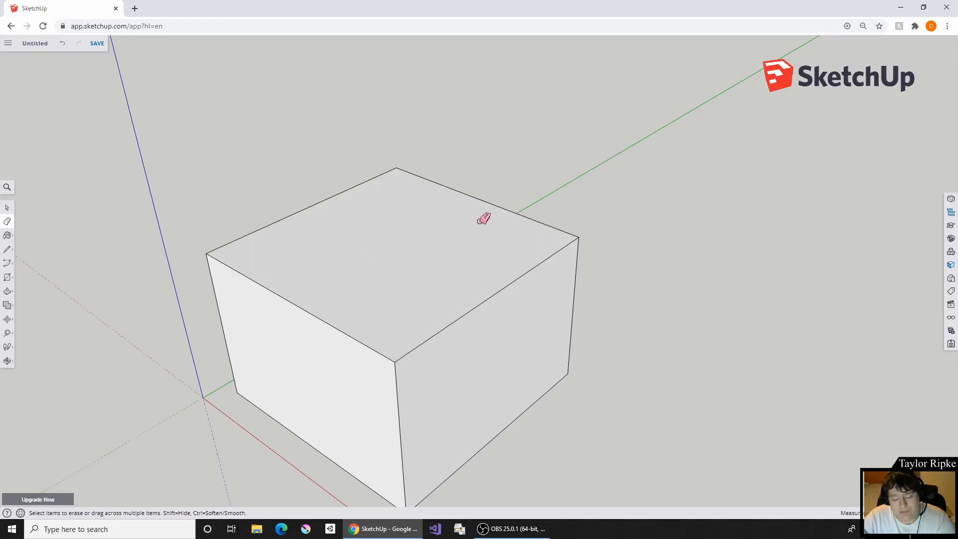
key(ctrl+z)
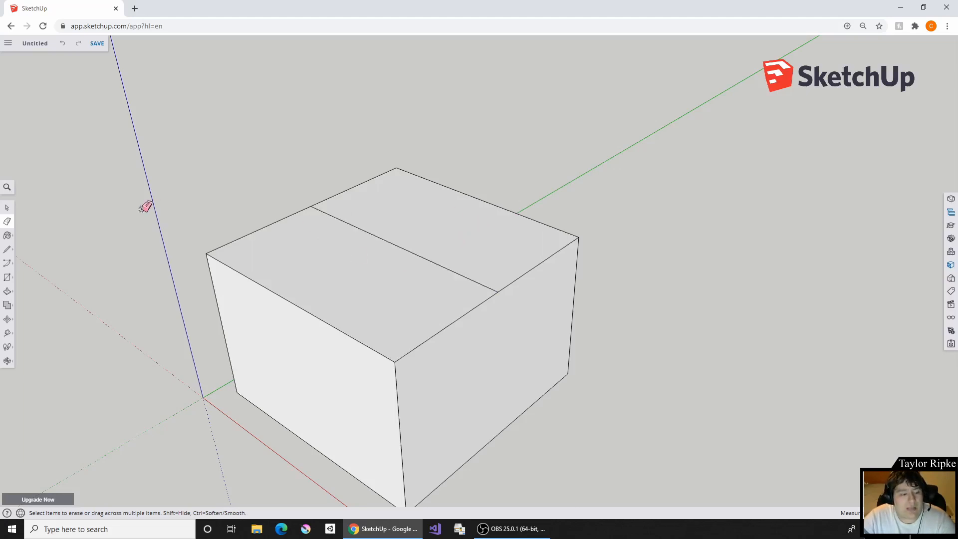
- Try moving the top face's dividing line freely with the Move tool, and undo the move
click(5, 322)
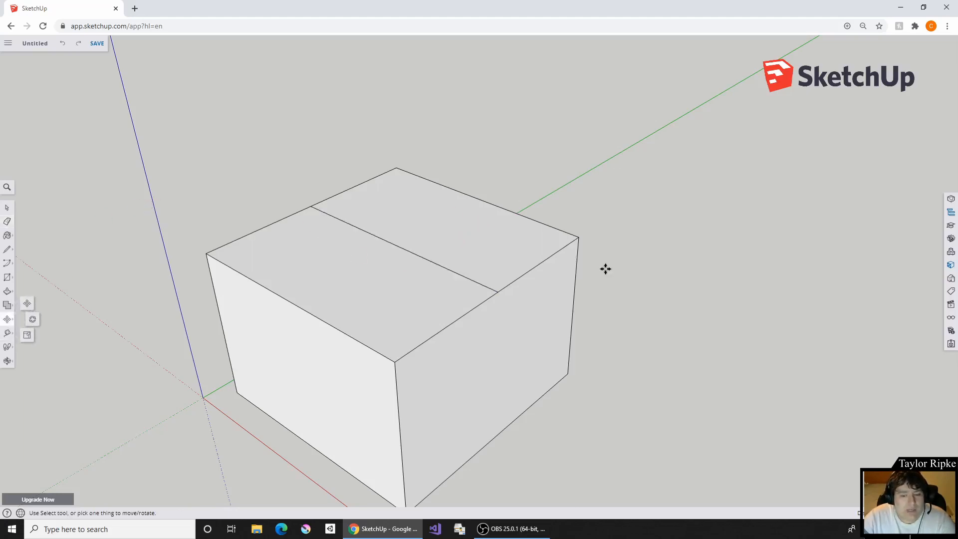
click(7, 323)
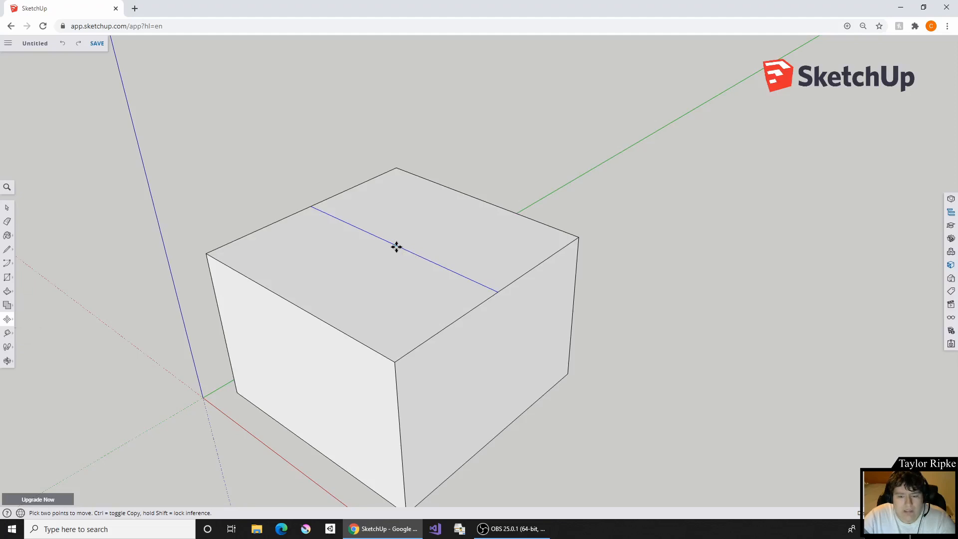
click(396, 246)
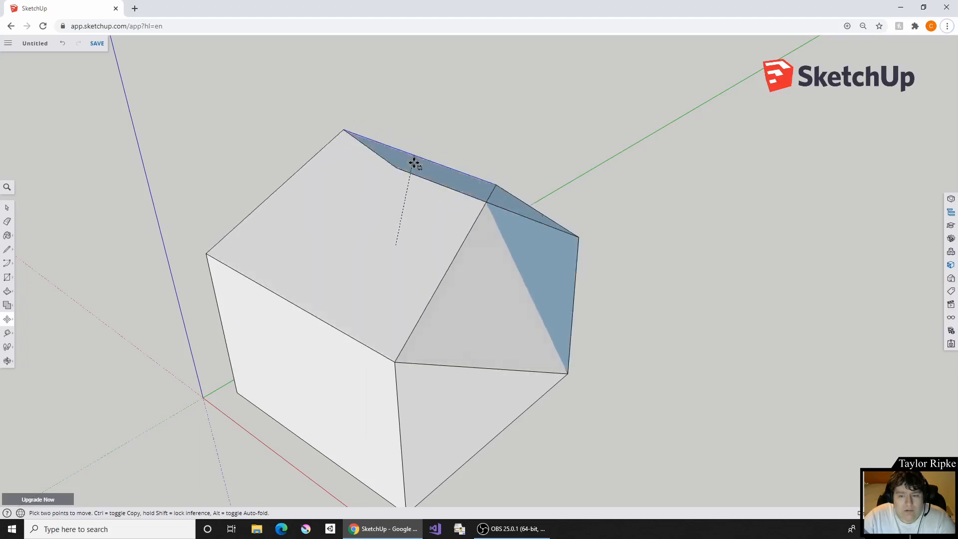
right_click(426, 216)
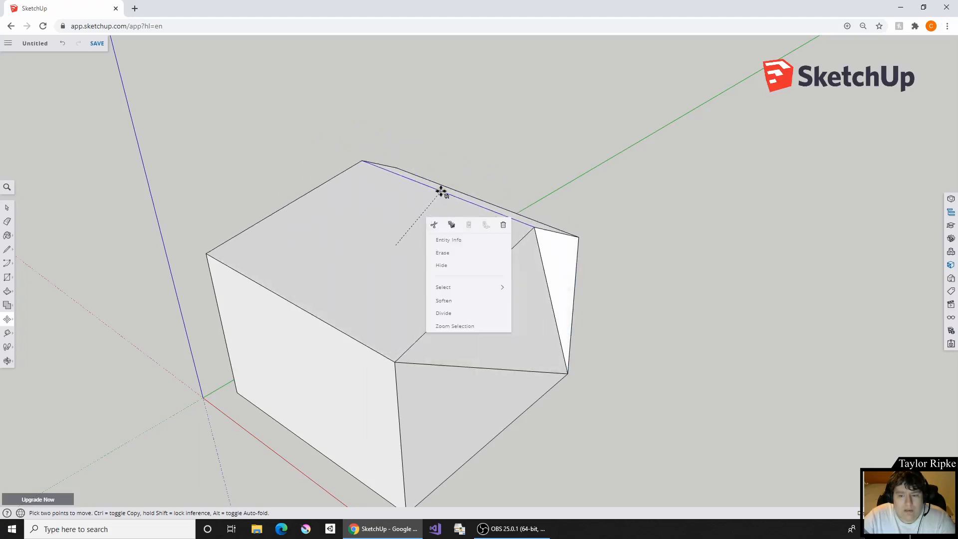
click(443, 193)
key(ctrl+z)
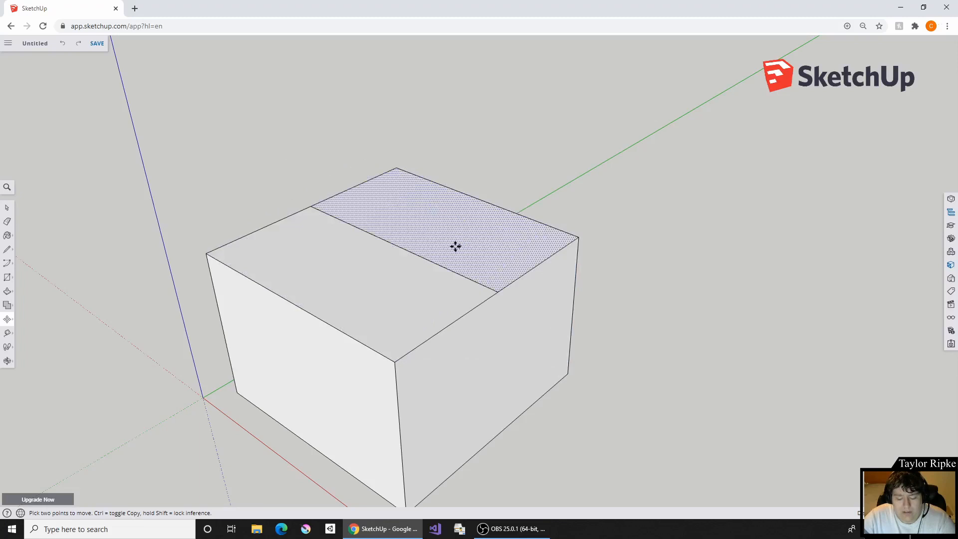
- Raise the dividing line vertically into a gable roof ridge, inspect the shape from the gable end, and undo the move
click(396, 244)
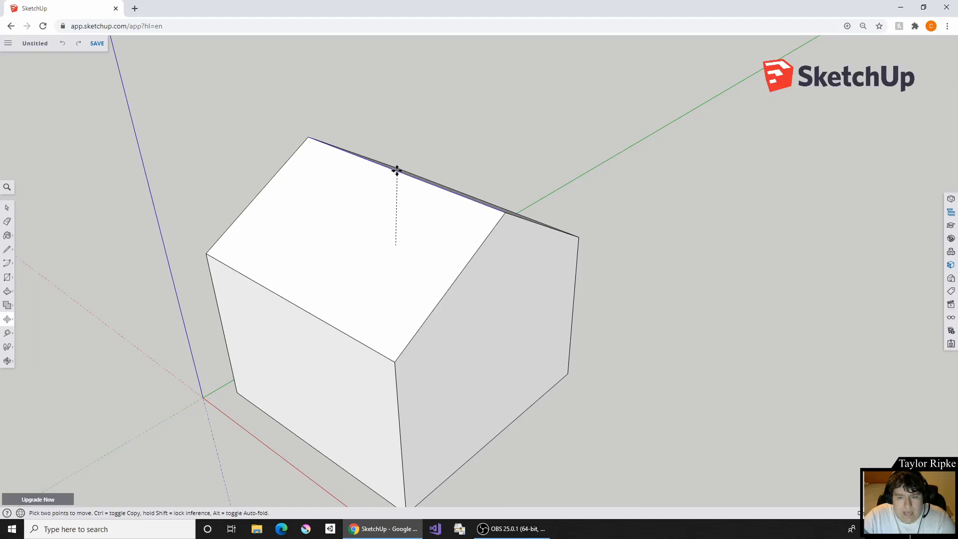
click(397, 170)
middle_drag(514, 160, 338, 200)
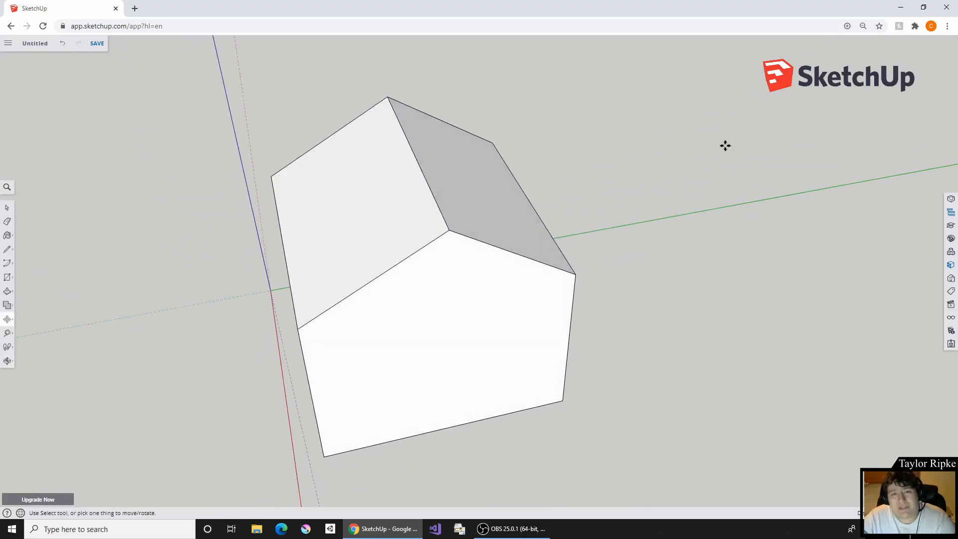
middle_drag(199, 180, 164, 223)
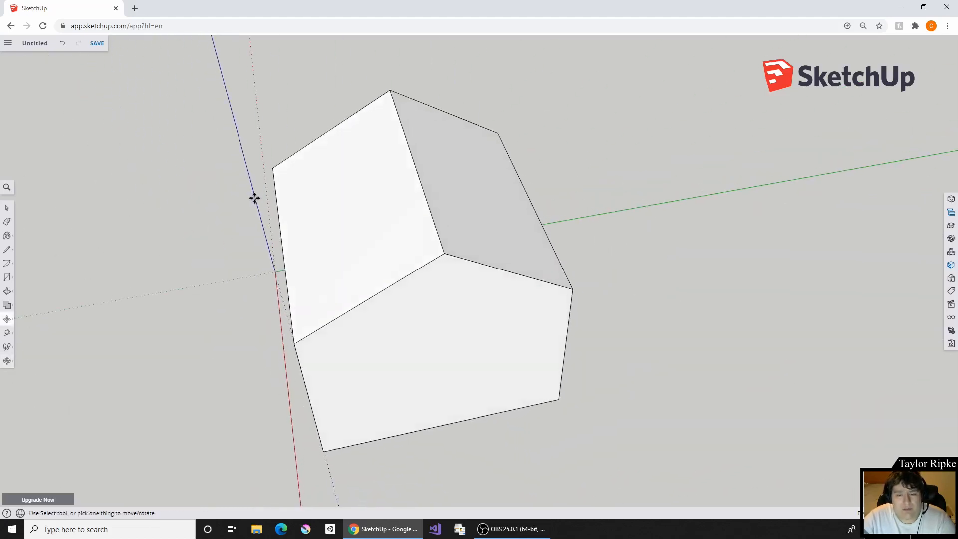
middle_drag(642, 210, 575, 43)
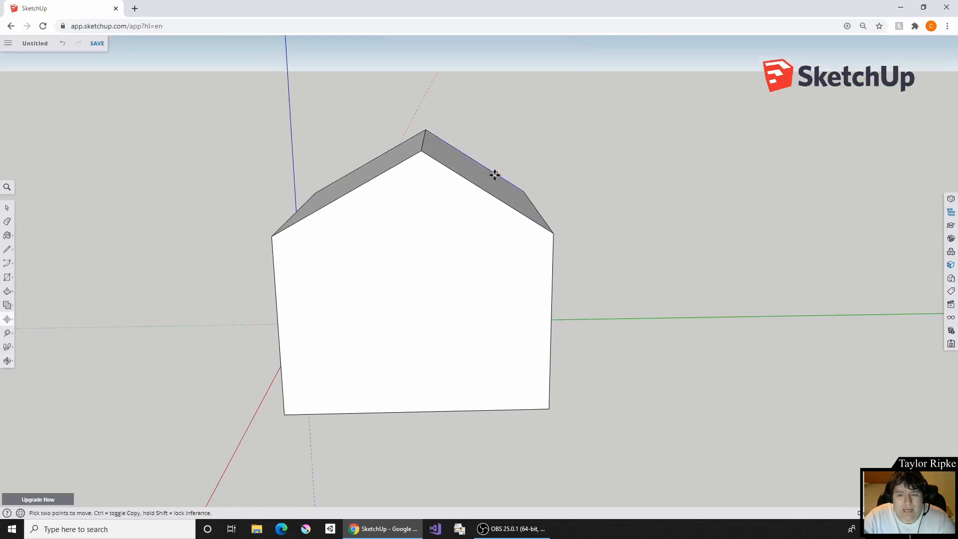
mouse_move(494, 174)
middle_down()
mouse_move(532, 136)
mouse_move(474, 188)
mouse_move(426, 210)
middle_up()
key(ctrl+z)
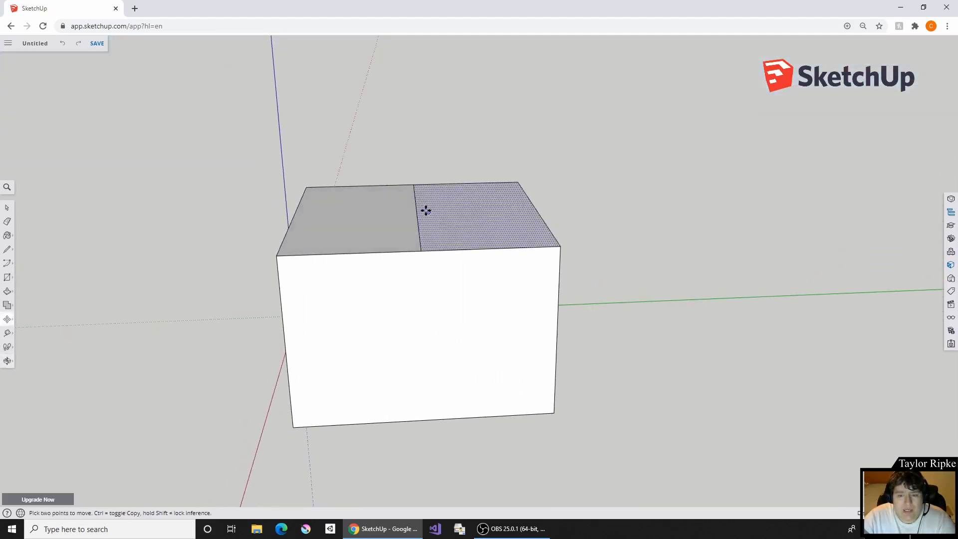
- Try moving one half of the divided top face, and undo the move
right_click(414, 207)
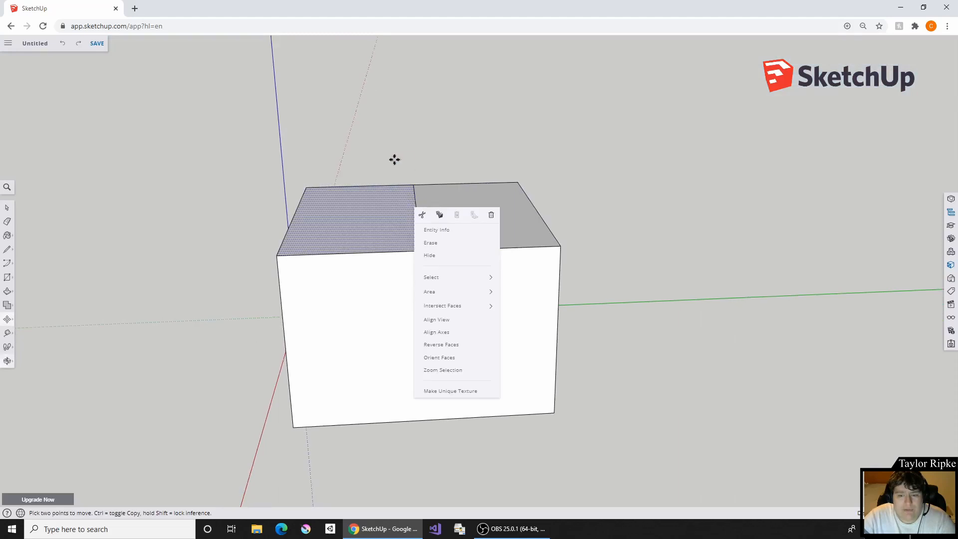
middle_drag(393, 158, 421, 179)
click(441, 145)
click(443, 176)
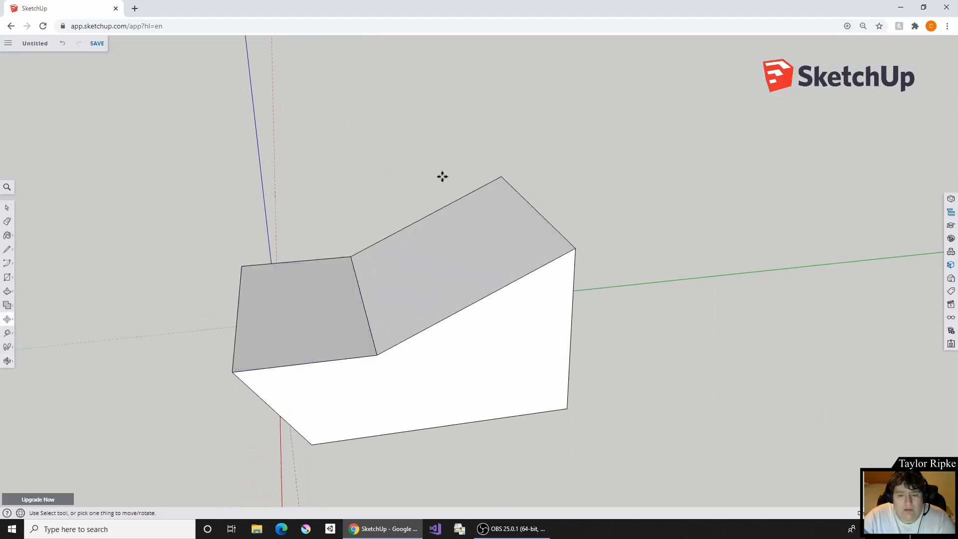
key(ctrl+z)
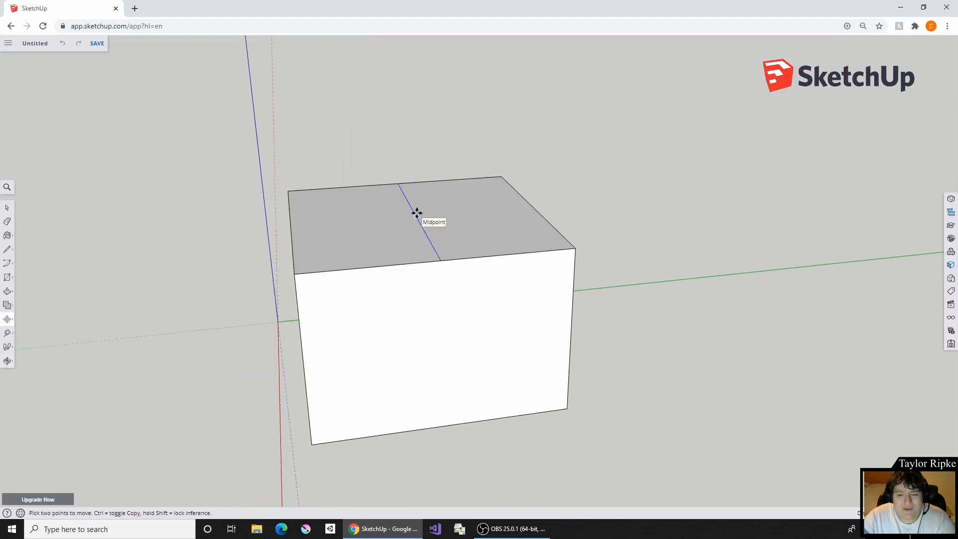
key(z)
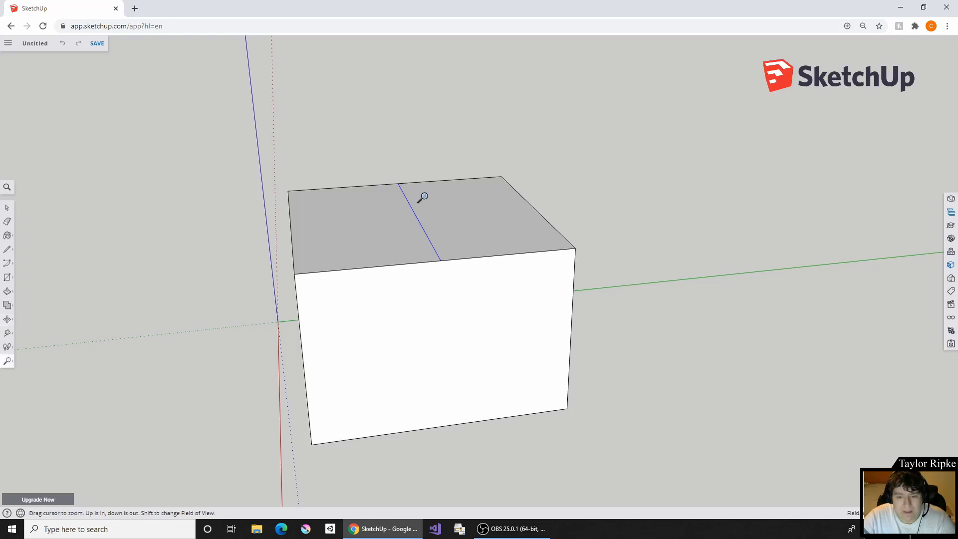
right_click(423, 197)
right_click(417, 150)
click(416, 149)
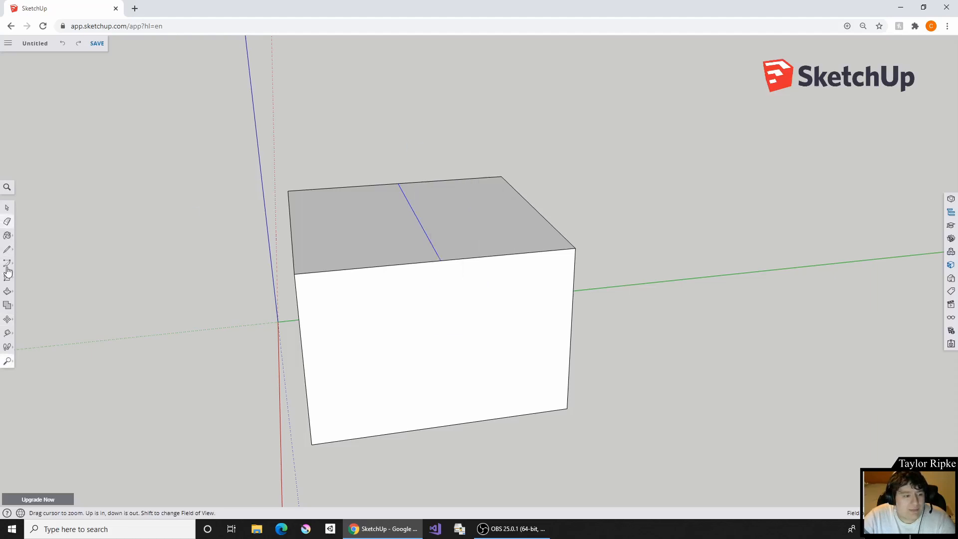
- Move the top face's dividing line upward to form a gable roof on the box
click(8, 320)
click(417, 217)
right_click(376, 230)
click(433, 190)
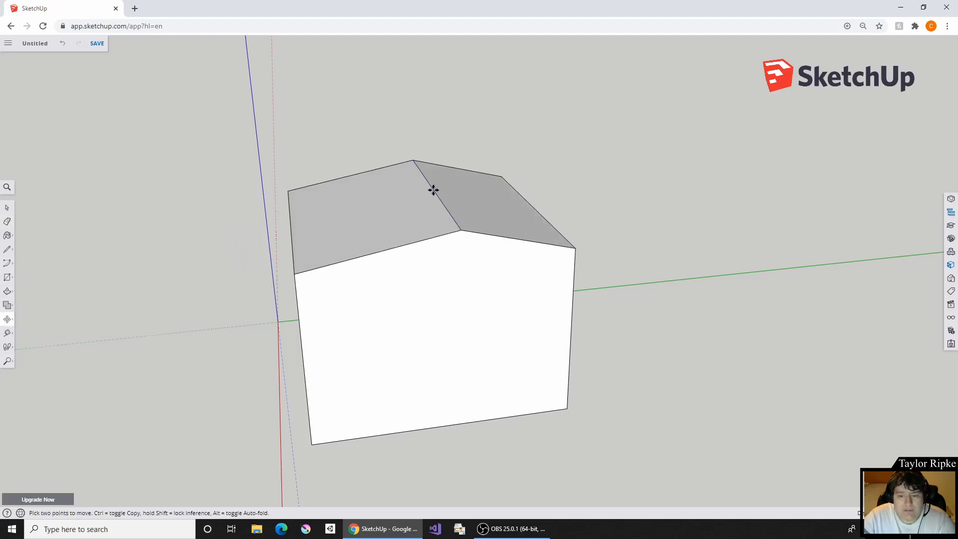
- Undo the last ridge move and raise the top face's dividing line straight up into a steeper gable roof
key(ctrl+z)
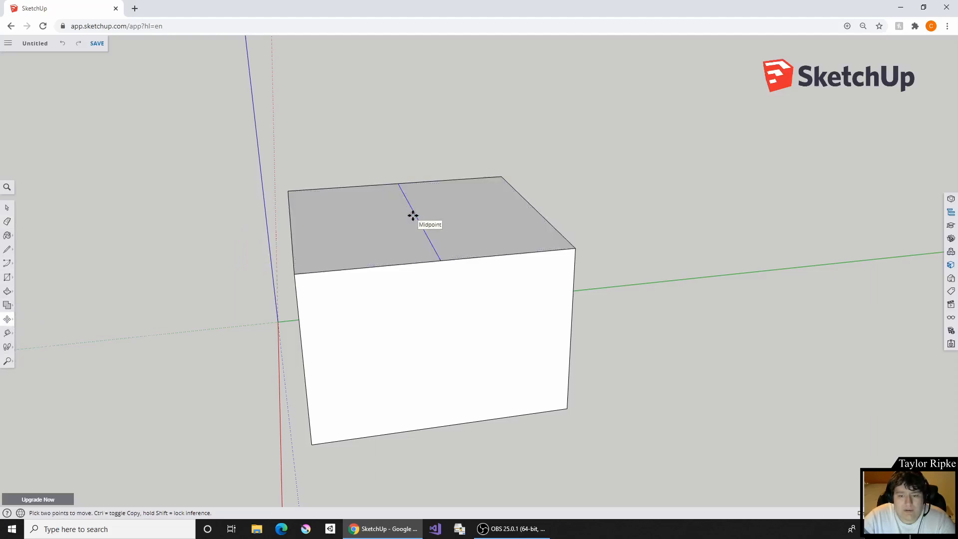
click(413, 215)
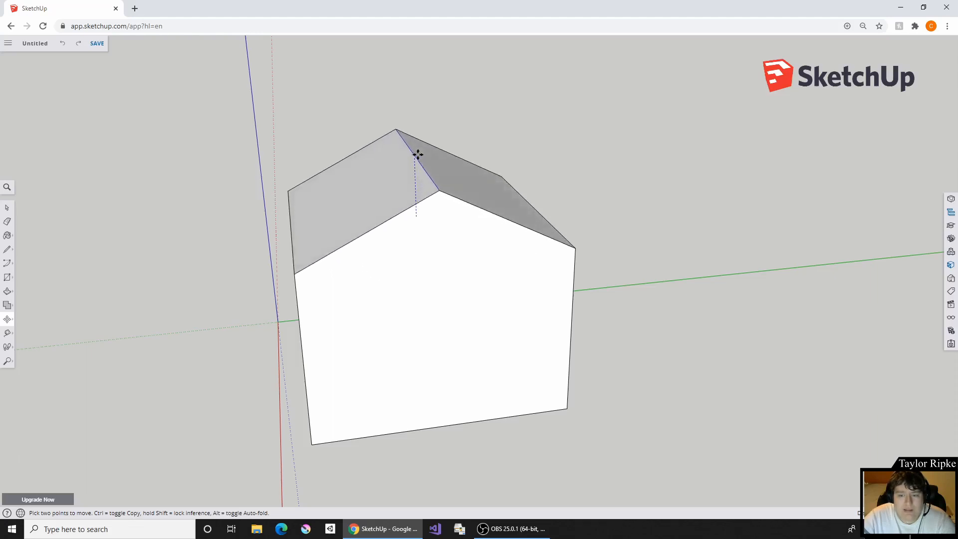
click(417, 126)
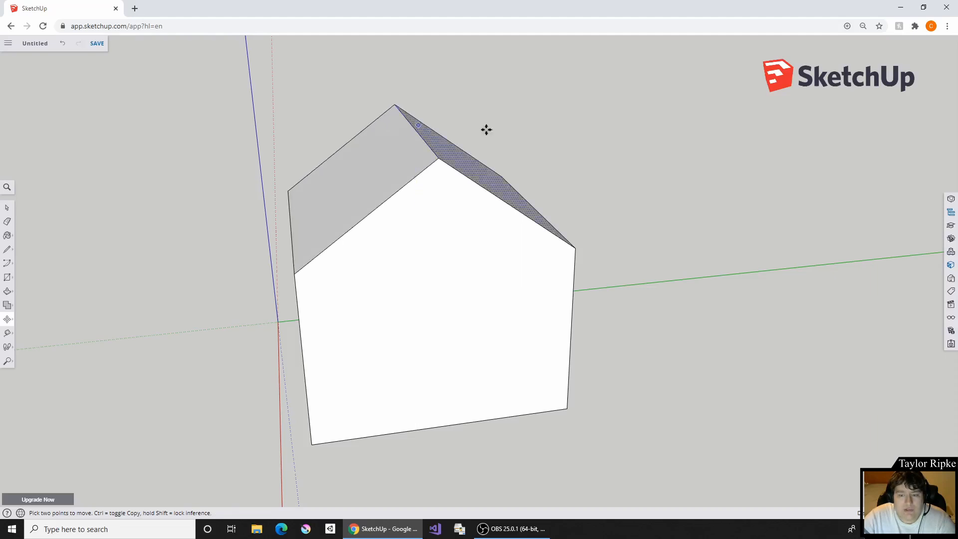
- Offset the outline of the house's bottom face slightly inward to leave a thin border around its edge
middle_drag(487, 129, 687, 130)
middle_drag(355, 241, 434, 188)
middle_drag(496, 346, 617, 203)
click(7, 294)
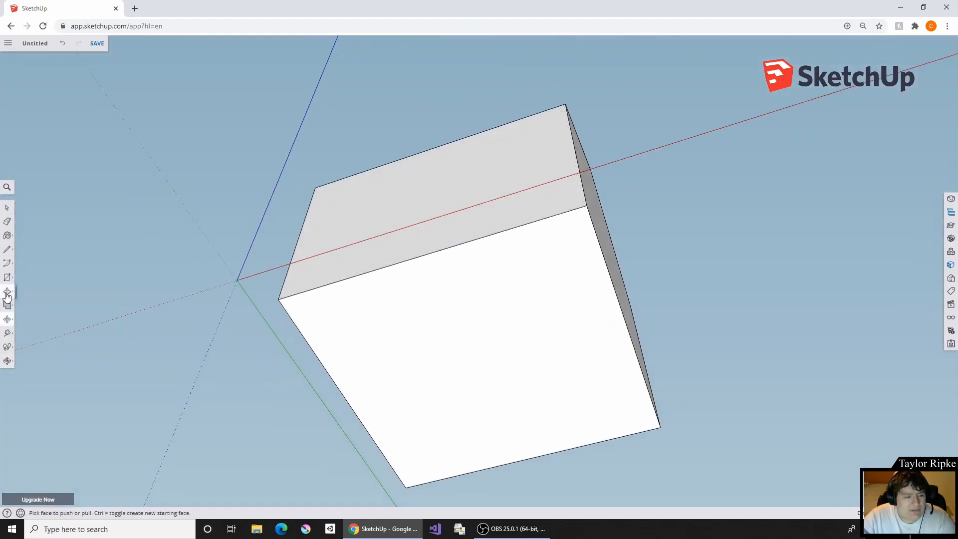
mouse_move(7, 295)
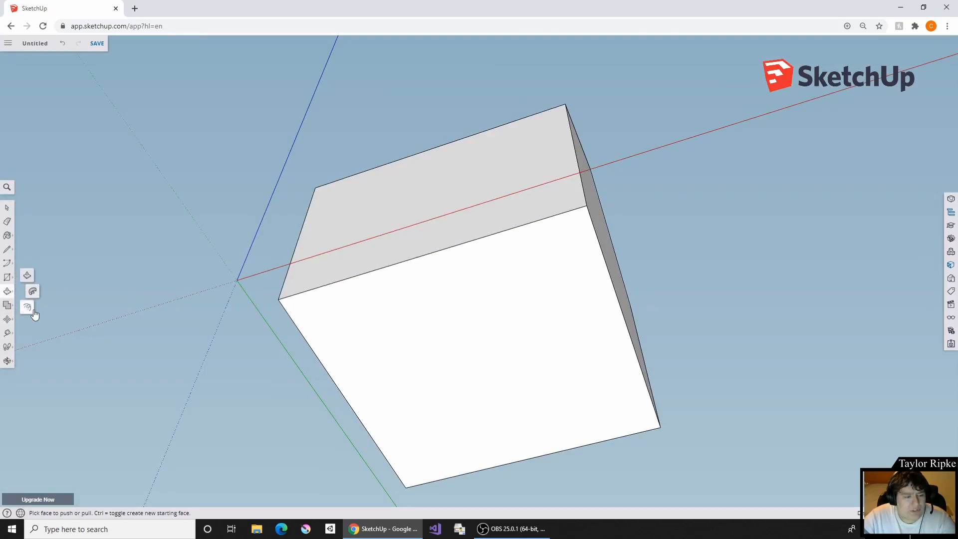
click(27, 308)
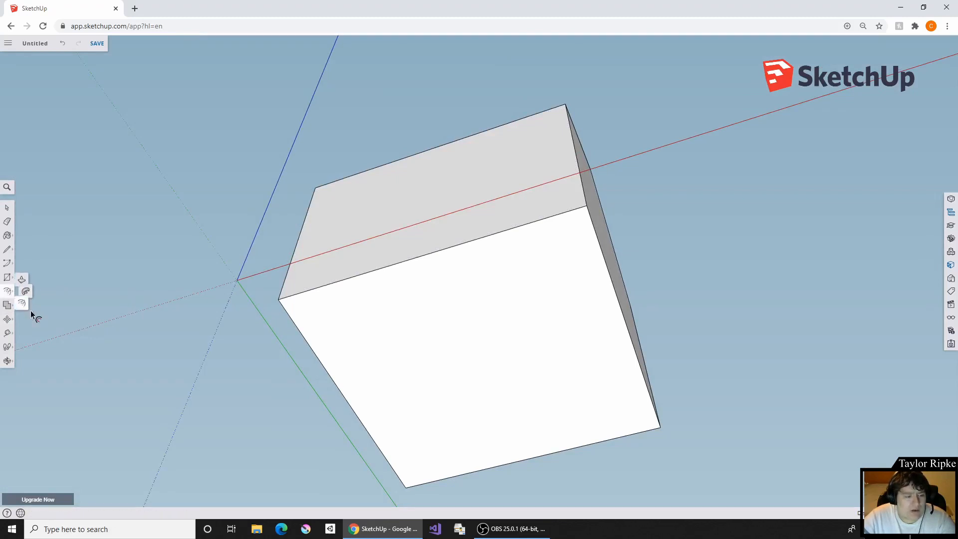
mouse_move(7, 296)
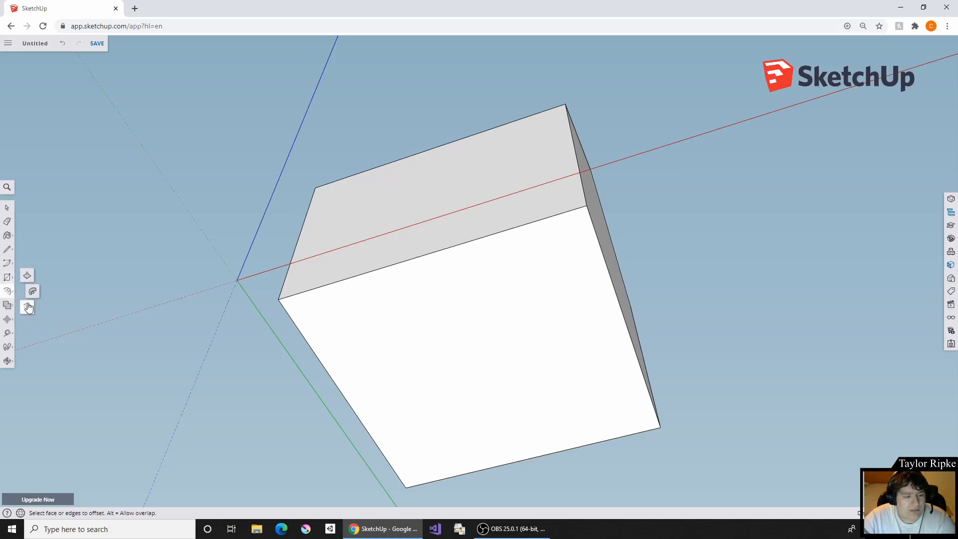
click(472, 368)
key(o)
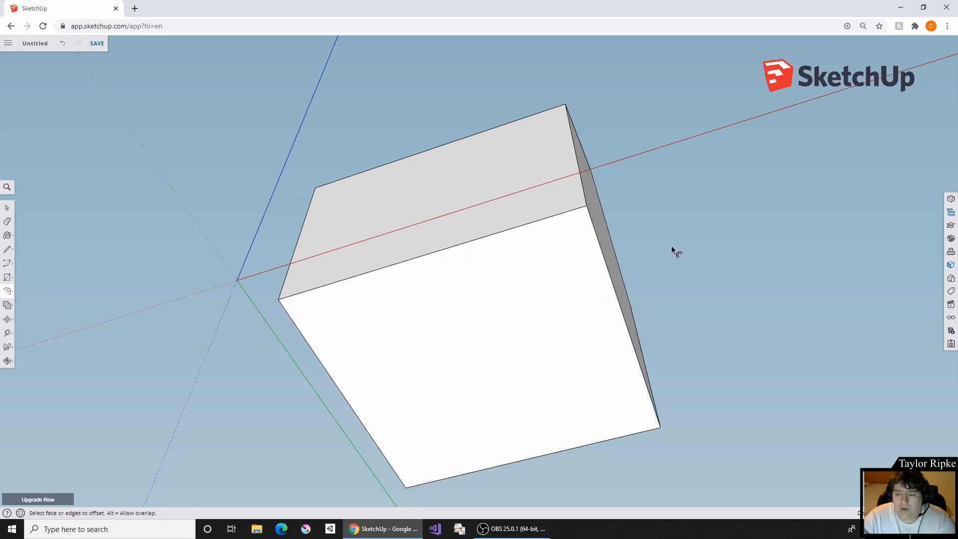
drag(674, 250, 654, 288)
middle_drag(654, 288, 725, 189)
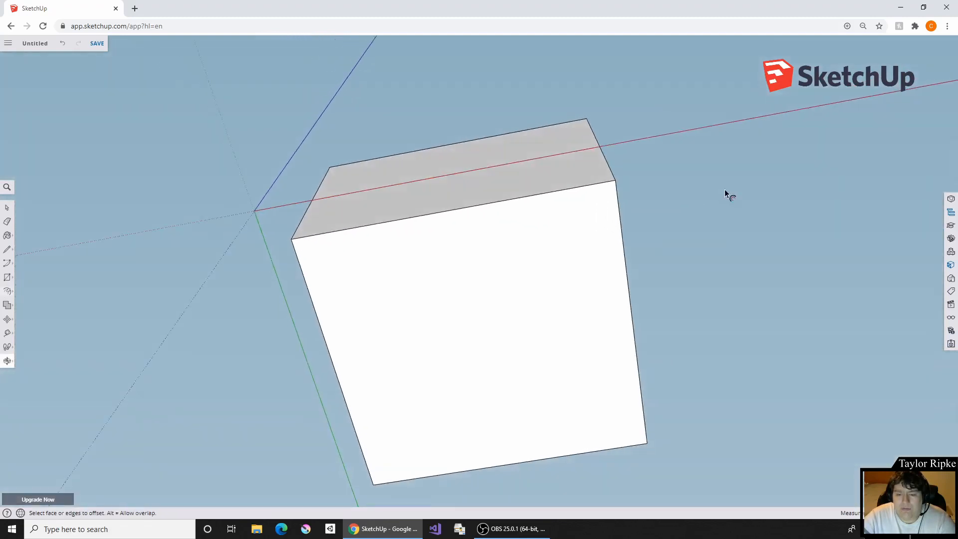
middle_drag(650, 331, 553, 310)
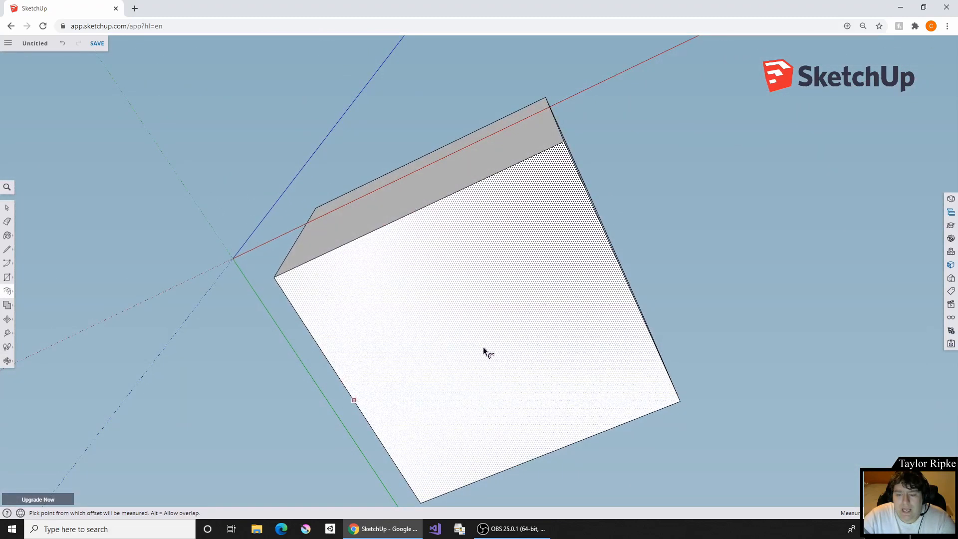
click(514, 379)
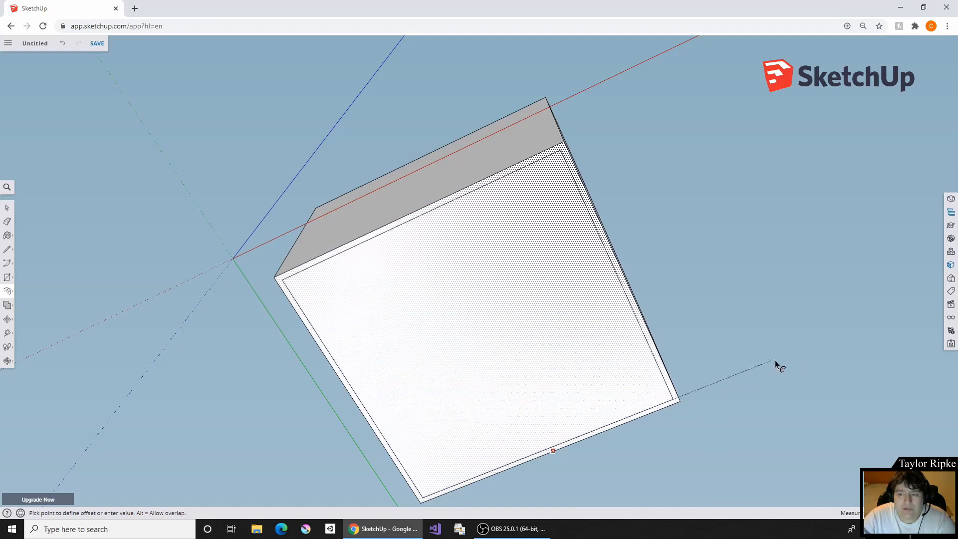
click(791, 357)
- Push the bottom face's thin border up toward the roof, undo it, and push it again to just below the eaves, leaving a thin overhang
scroll(699, 260, up, 1)
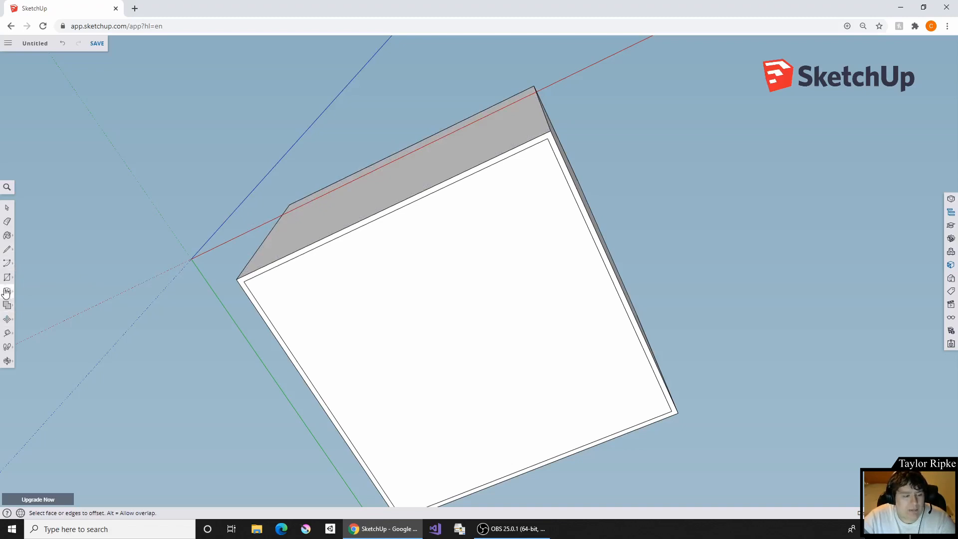
mouse_move(8, 291)
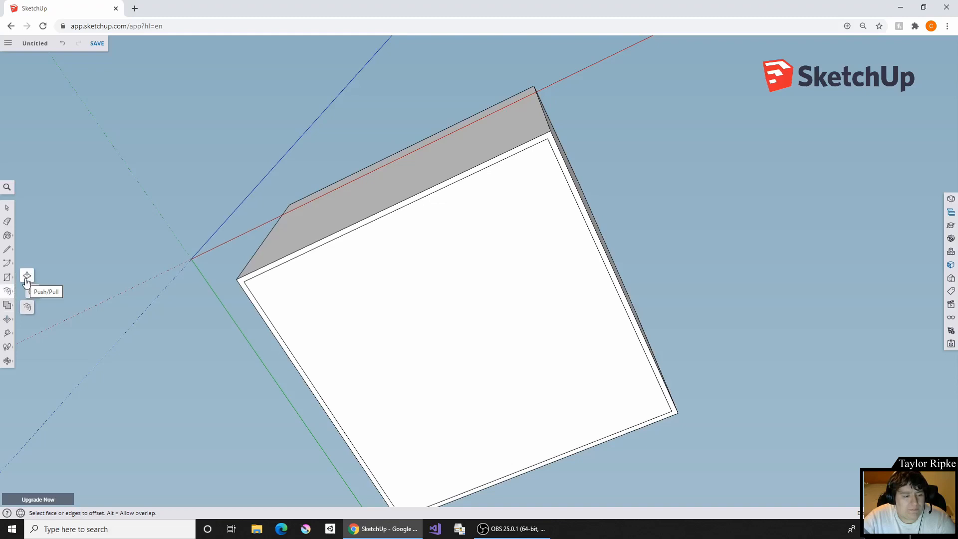
click(27, 279)
middle_drag(390, 223, 404, 313)
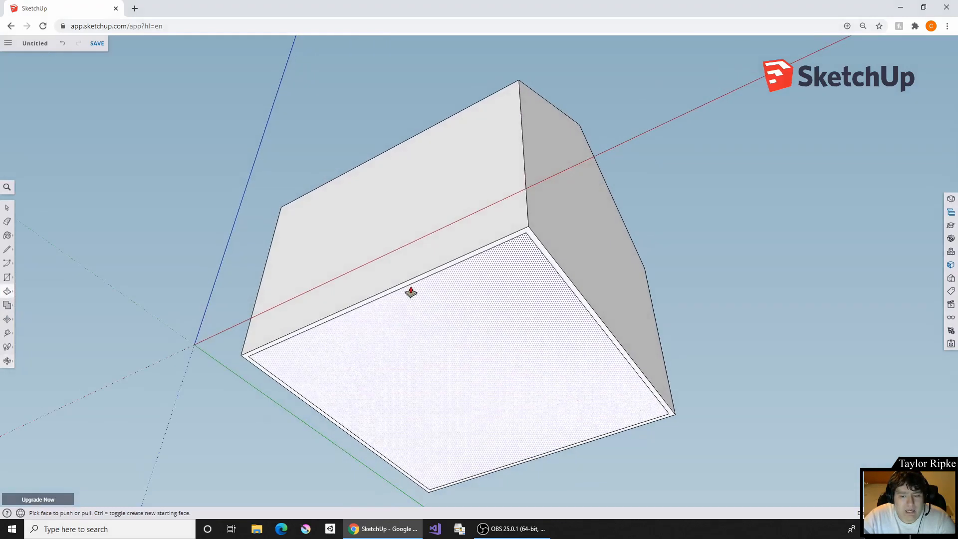
scroll(411, 292, up, 2)
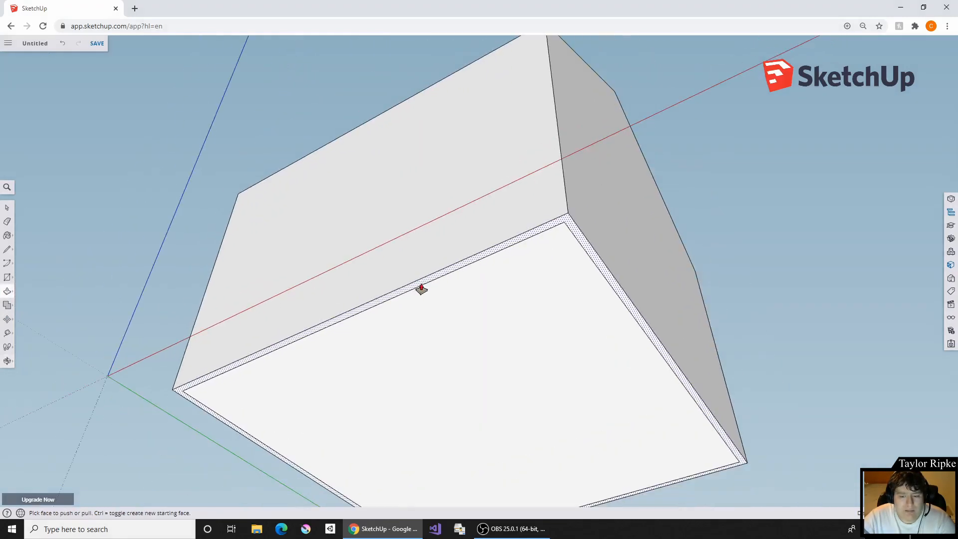
drag(422, 288, 464, 100)
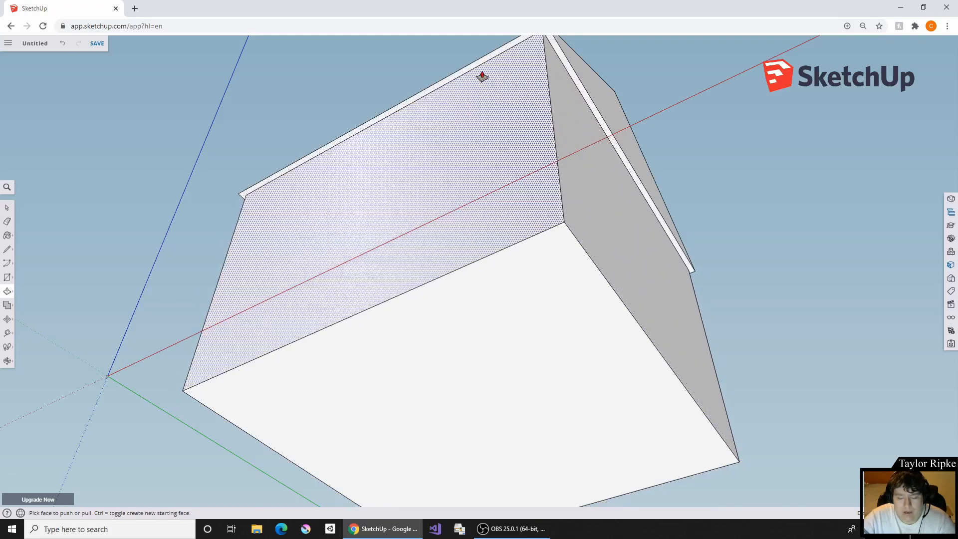
key(ctrl+z)
drag(448, 271, 517, 103)
- Offset the front gable face's outline slightly inward to create a thin trim border around an inner triangle
middle_drag(517, 103, 474, 314)
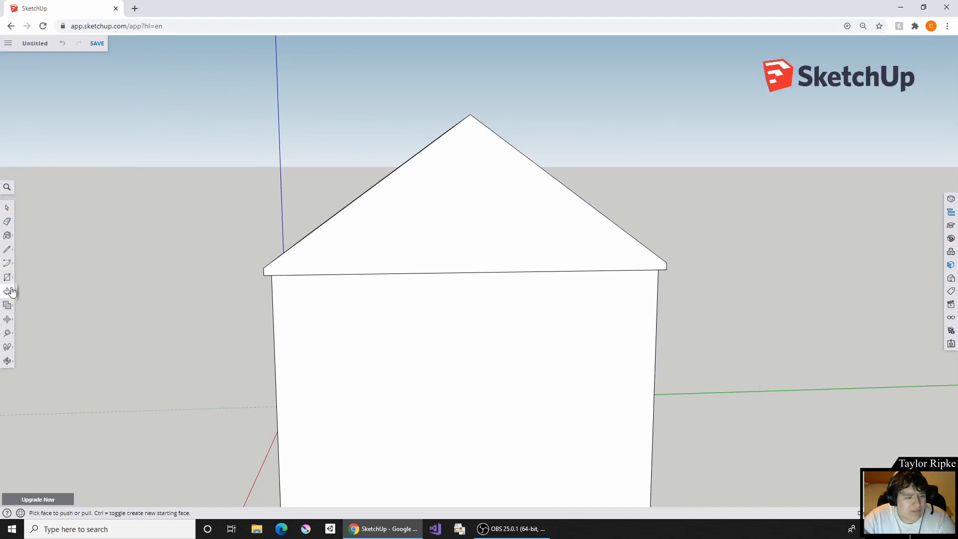
click(11, 293)
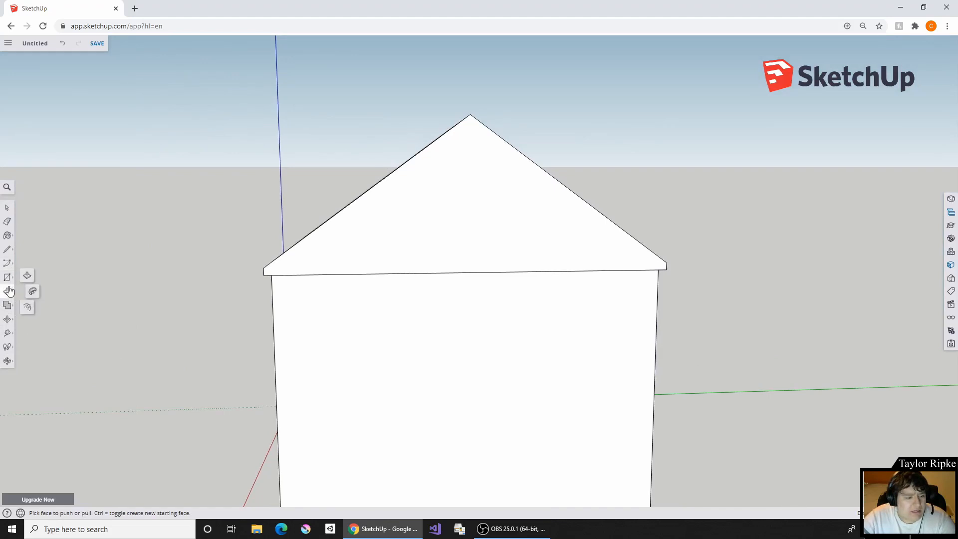
click(27, 307)
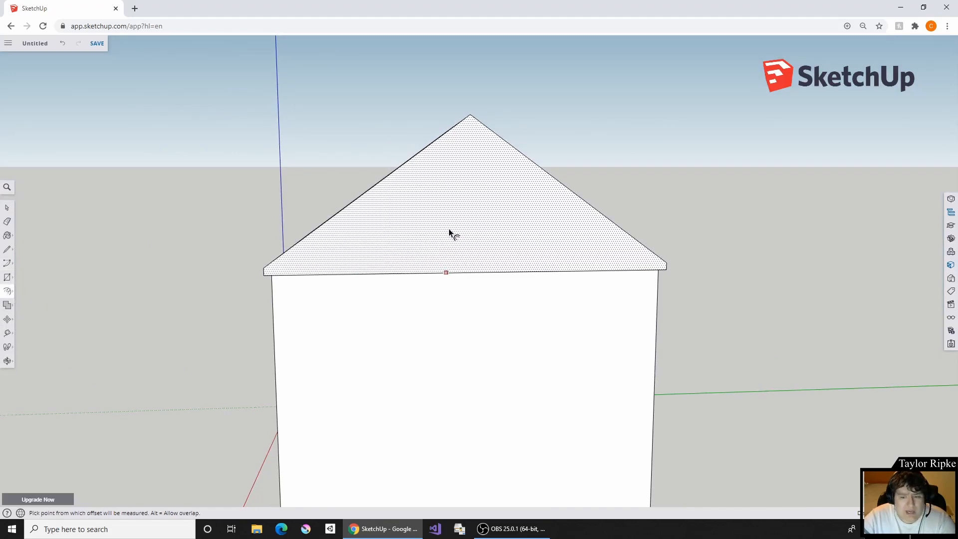
click(519, 224)
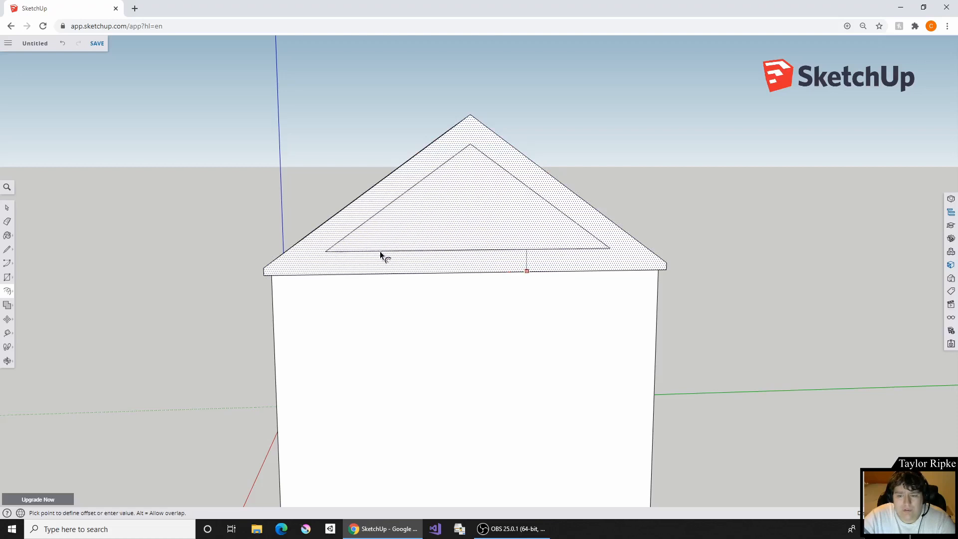
click(360, 271)
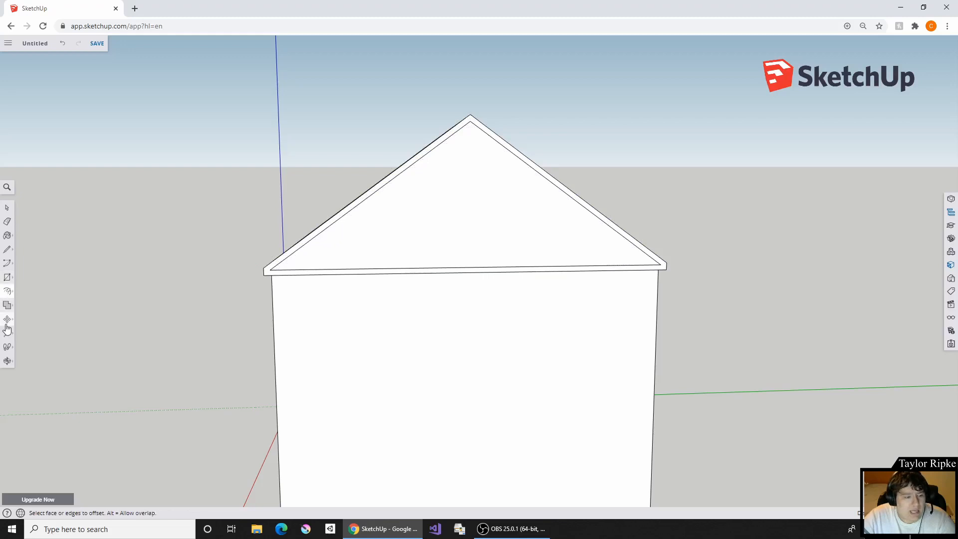
- Push the front gable's inner triangle into the roof and pull it back out to a shallow recess
mouse_move(8, 291)
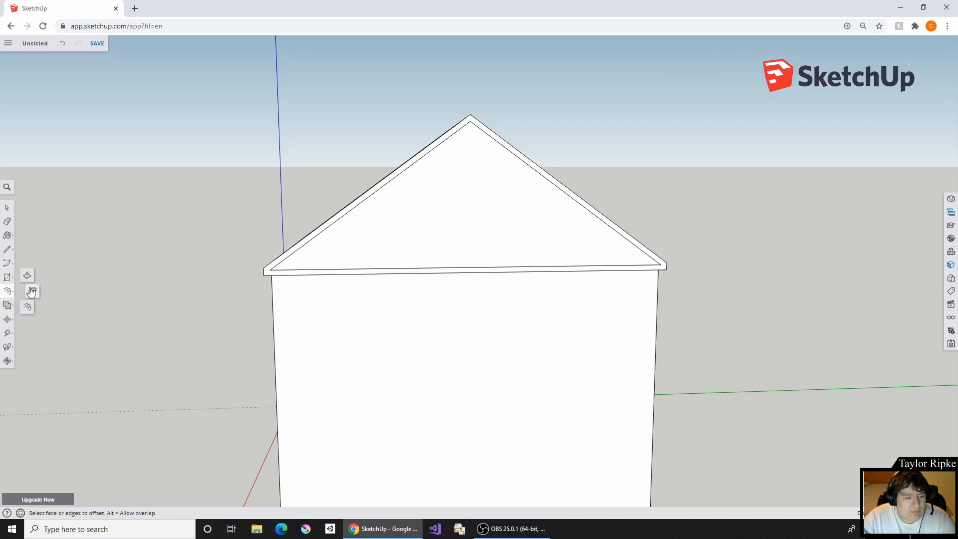
click(27, 275)
click(452, 220)
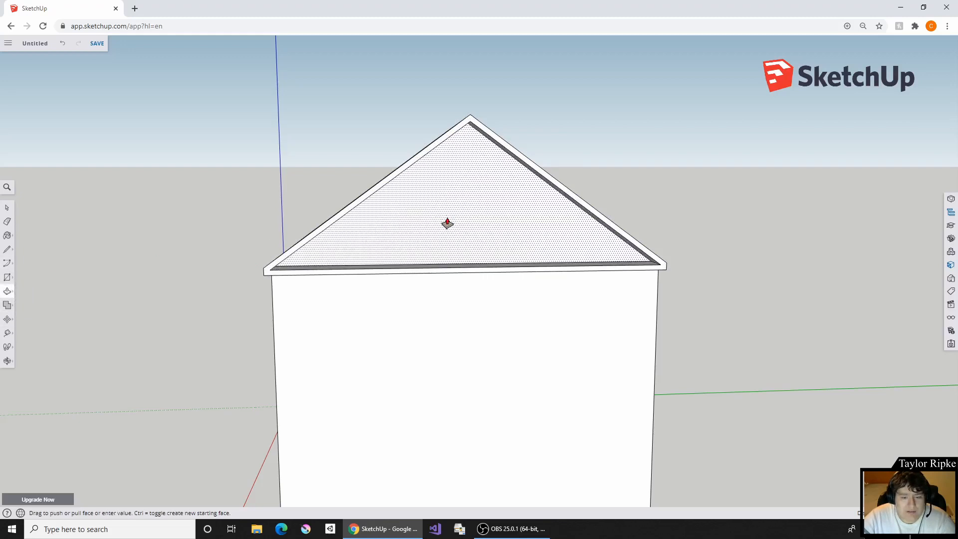
middle_drag(565, 224, 323, 312)
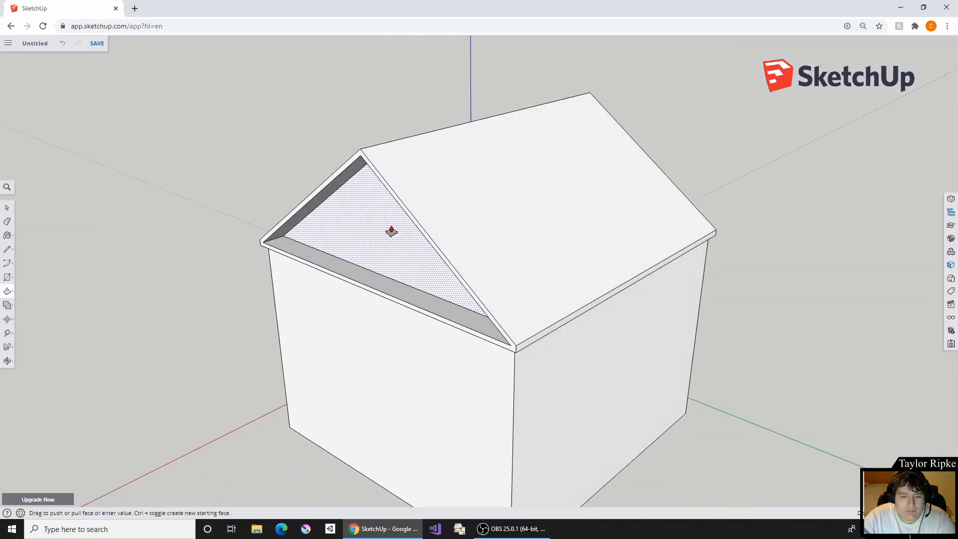
click(375, 240)
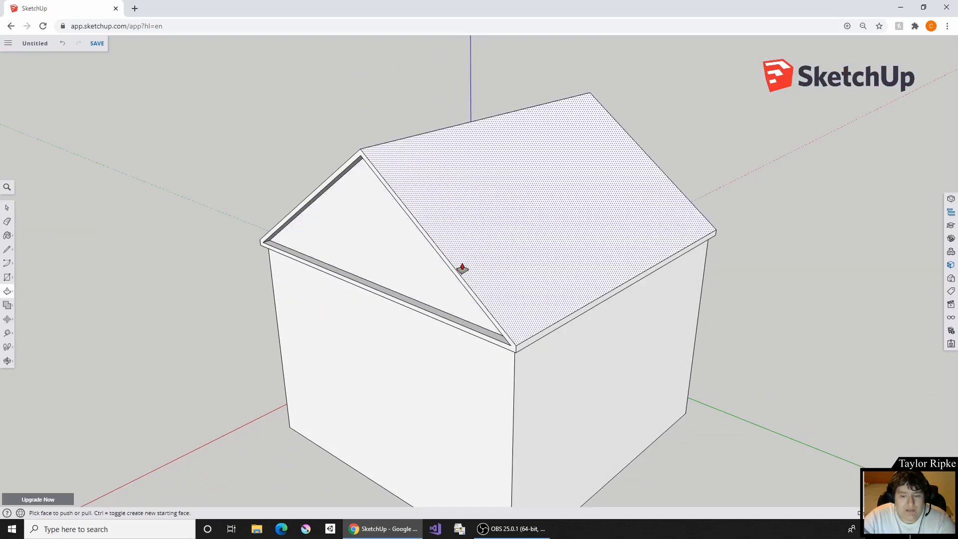
click(391, 256)
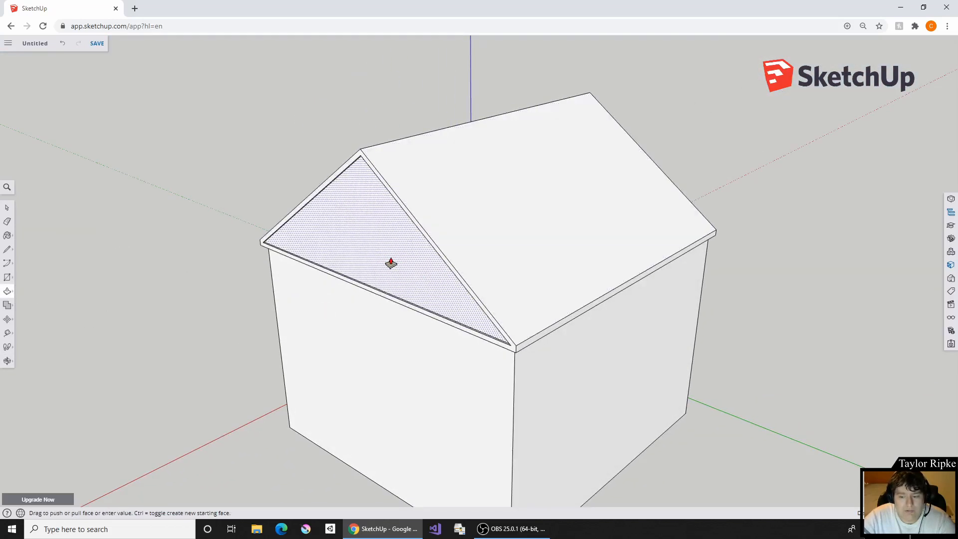
click(394, 263)
- Offset the opposite gable face's outline slightly inward to create a matching thin trim border
middle_drag(721, 215, 39, 235)
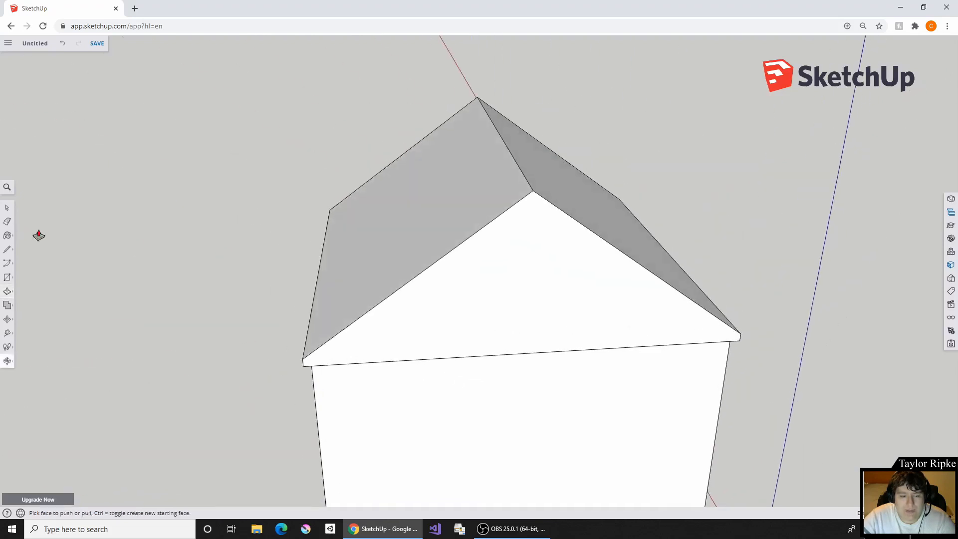
click(10, 293)
click(29, 306)
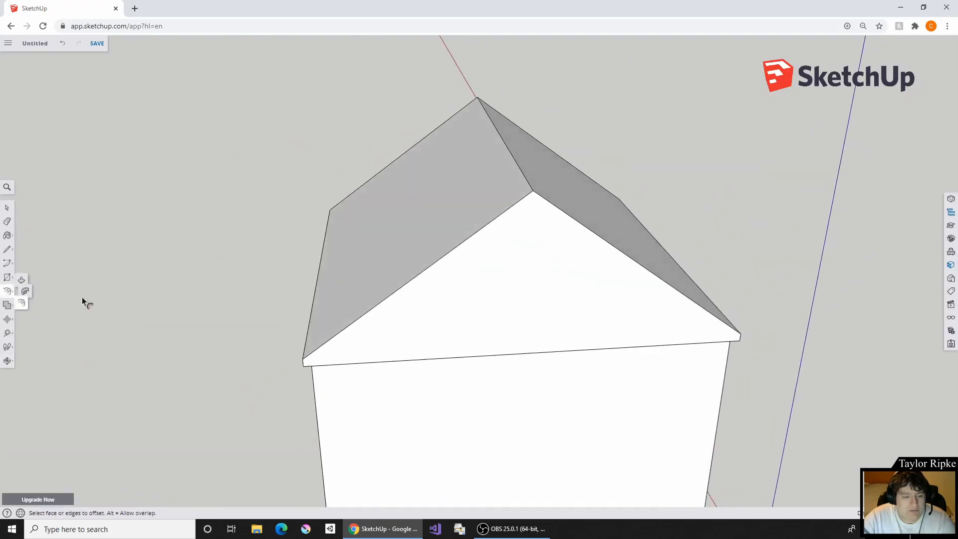
click(540, 283)
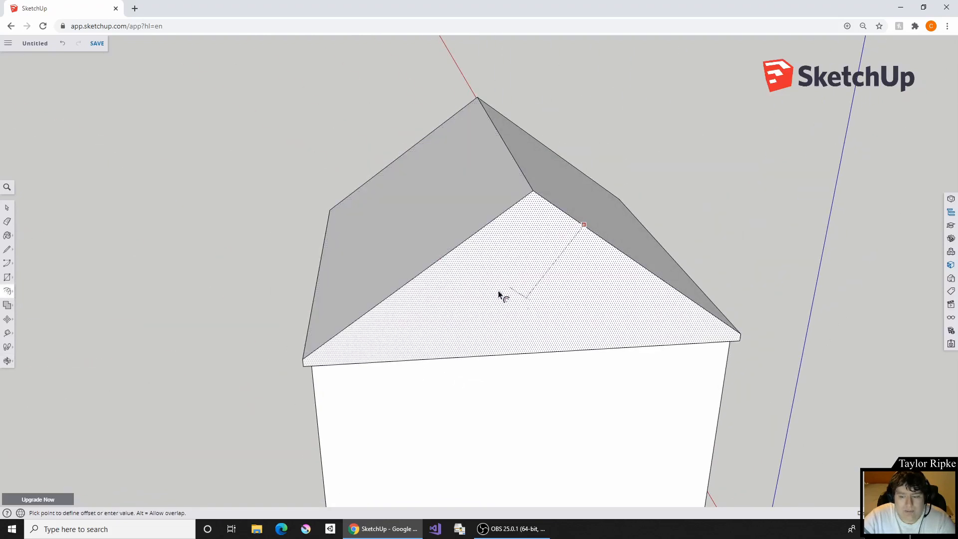
right_click(567, 221)
click(555, 226)
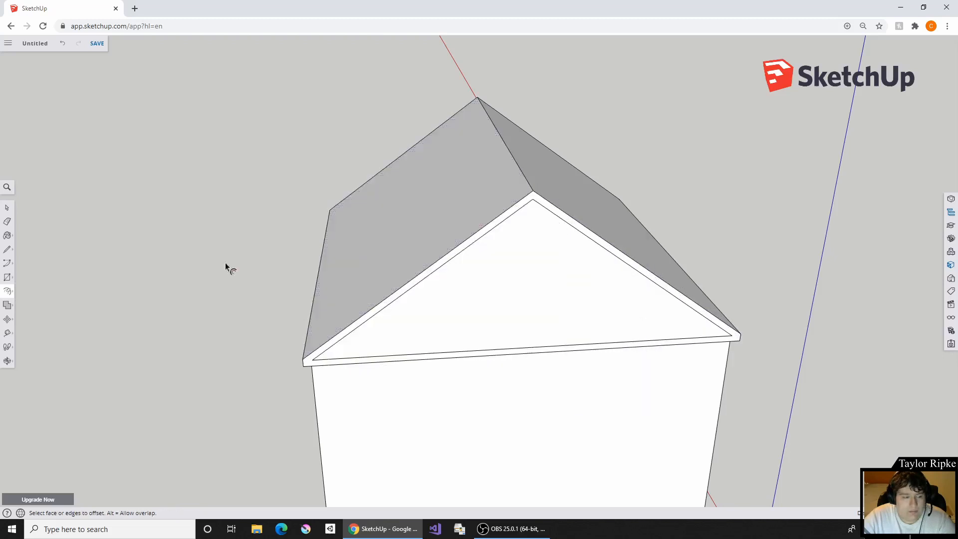
- Try recessing the opposite gable's inner triangle with Push/Pull, push it much deeper into the roof, and undo the recess
click(7, 277)
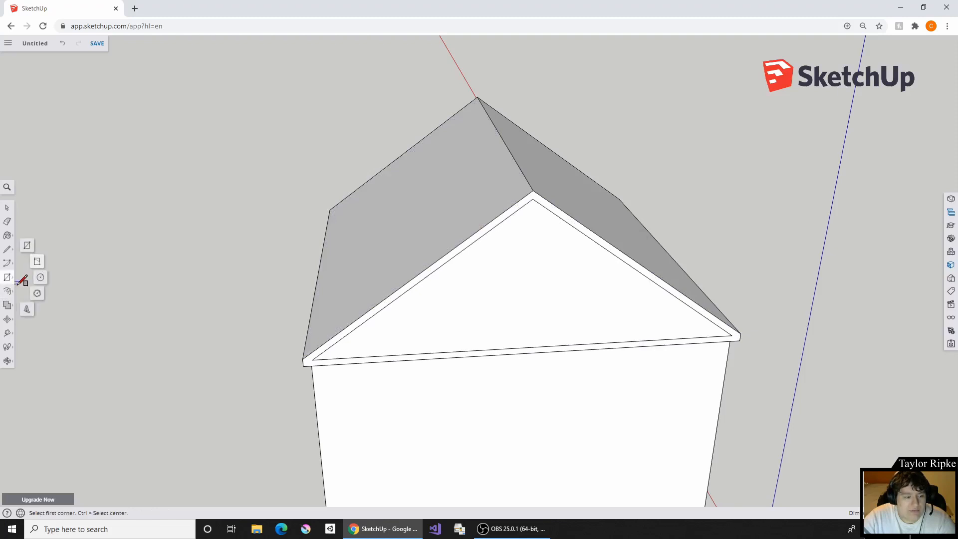
click(6, 292)
click(27, 275)
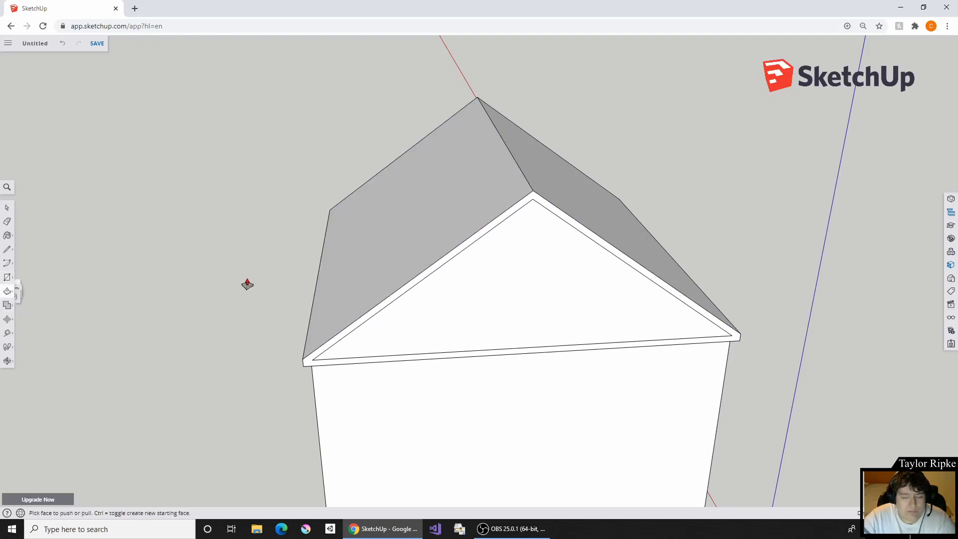
click(522, 300)
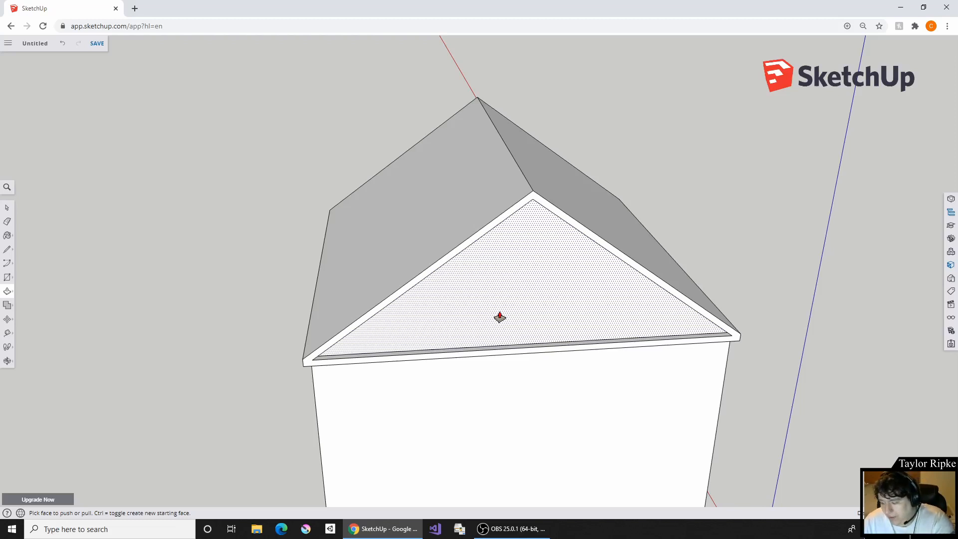
click(500, 318)
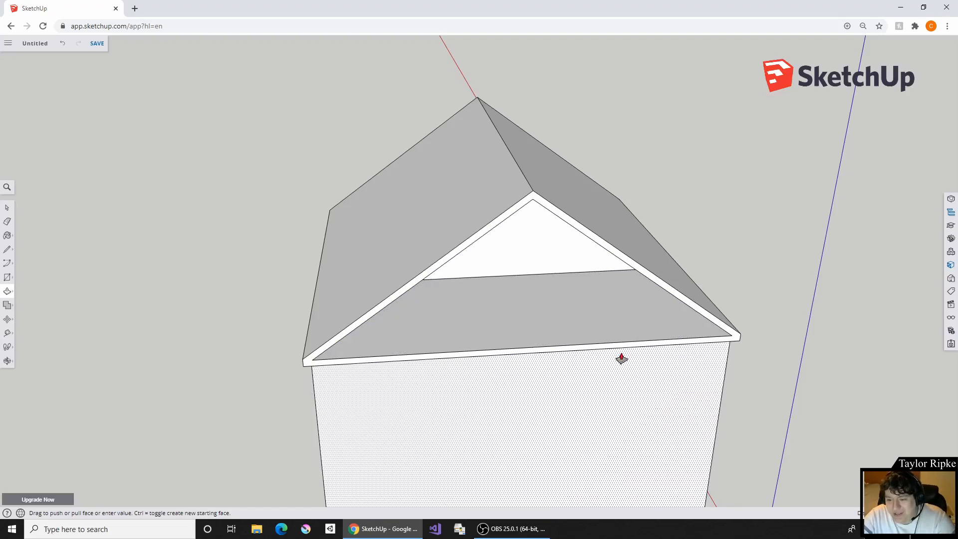
key(ctrl+z)
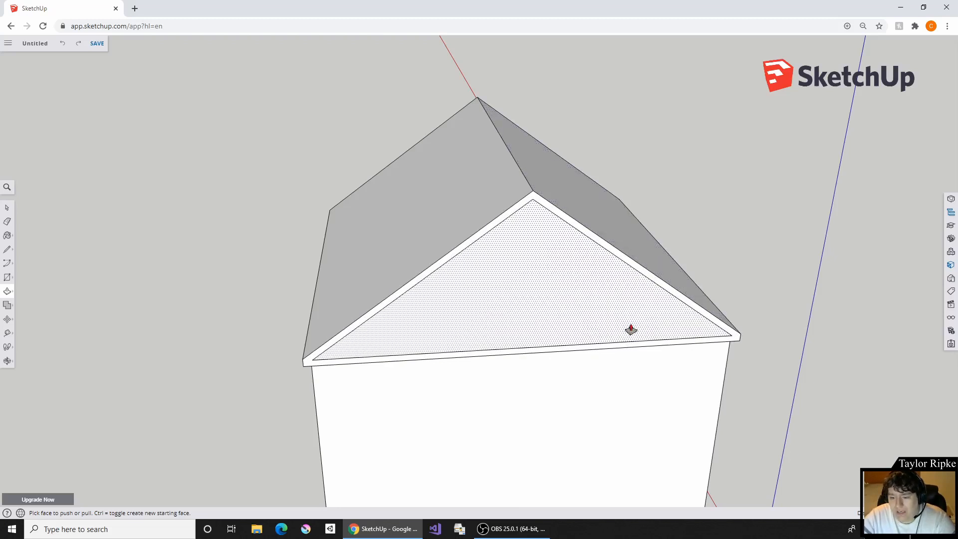
- Try recessing the opposite gable's inner triangle, push it much deeper into the roof, and undo the recess
click(588, 323)
click(584, 318)
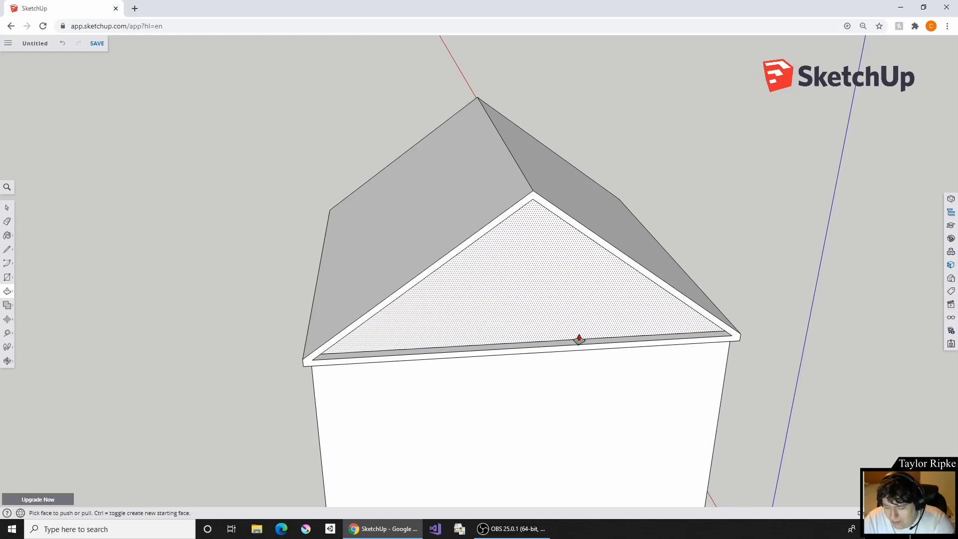
click(579, 340)
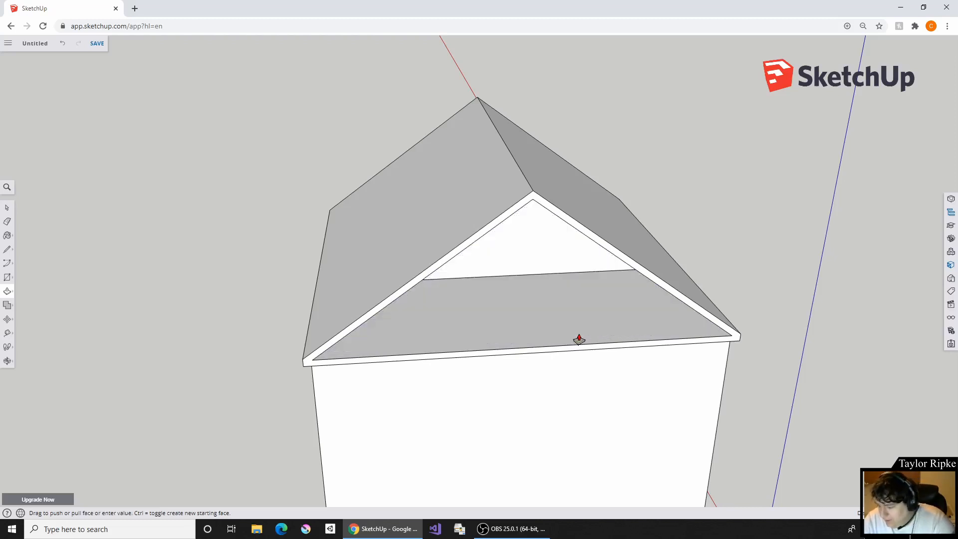
key(ctrl+z)
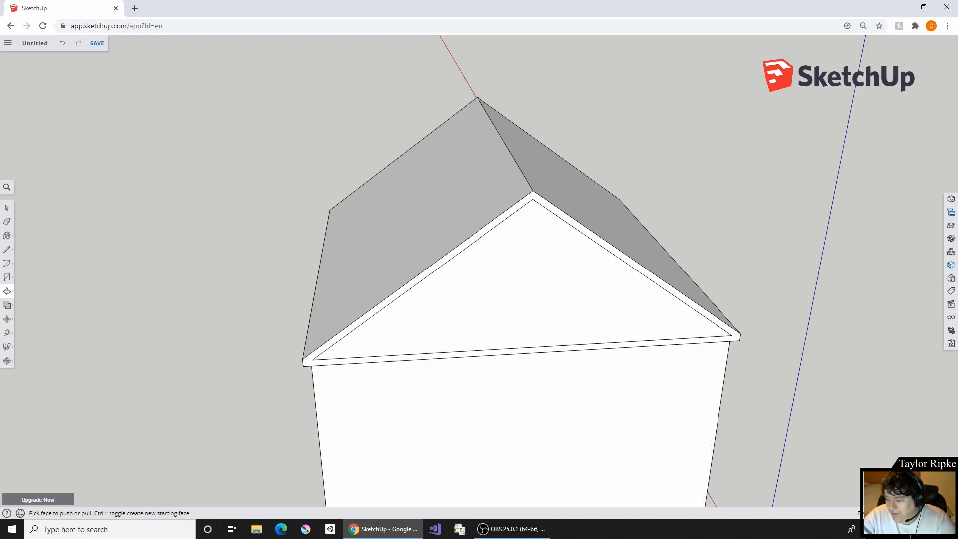
- Try a shallow Push/Pull recess on the gable's inner triangle, pull it back out gradually, and undo these changes
click(517, 315)
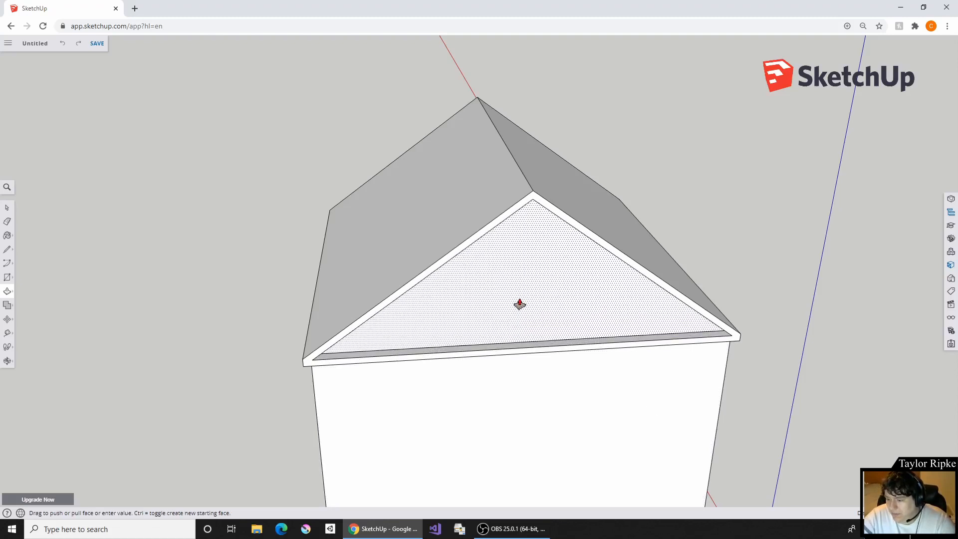
click(519, 303)
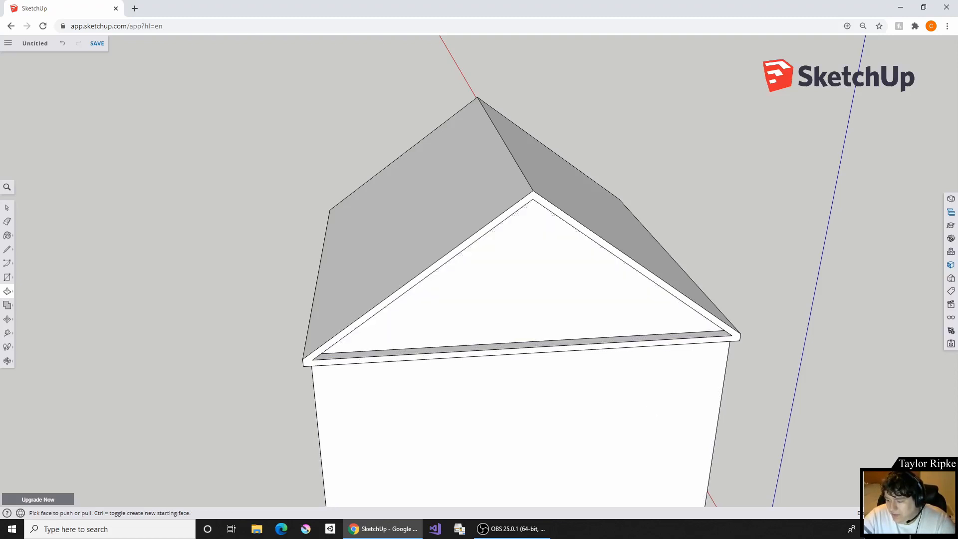
click(486, 293)
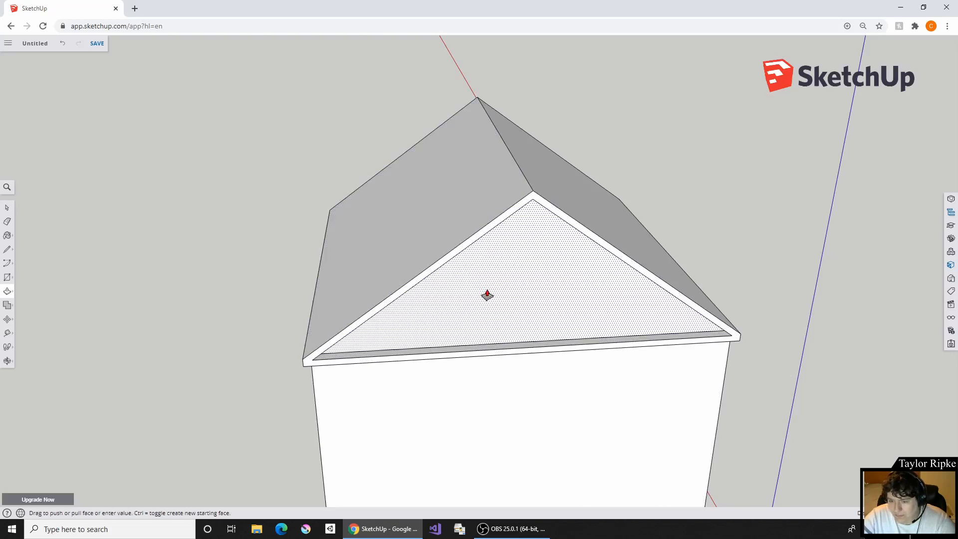
click(495, 292)
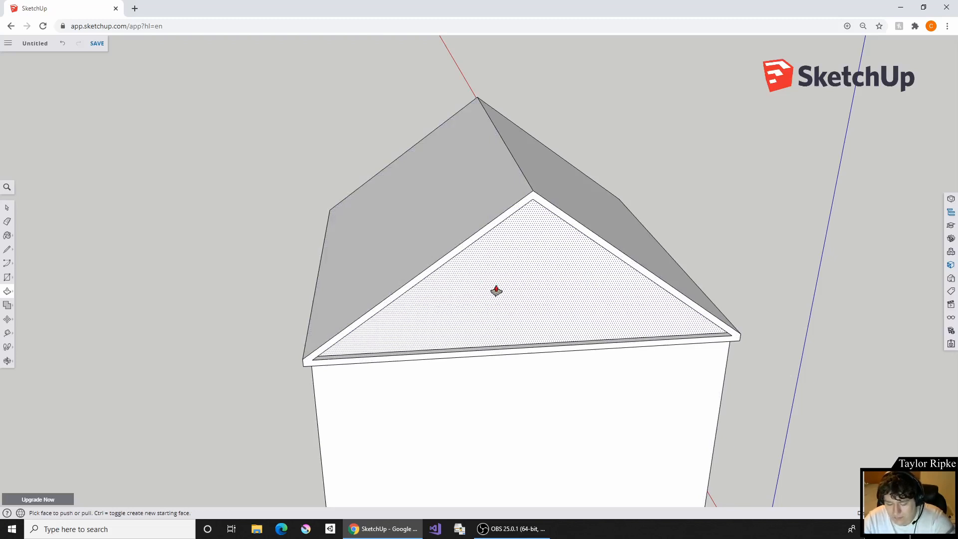
click(496, 290)
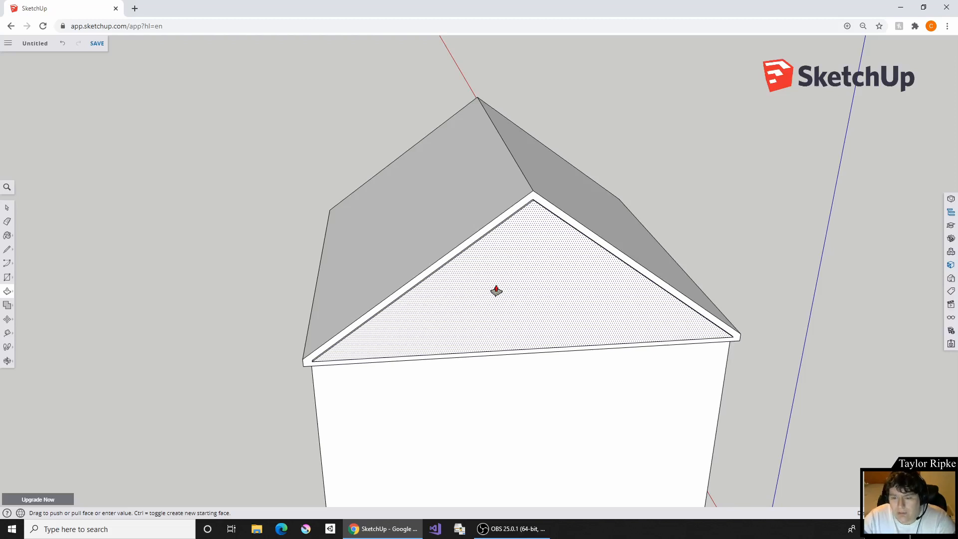
click(496, 291)
middle_drag(548, 269, 630, 266)
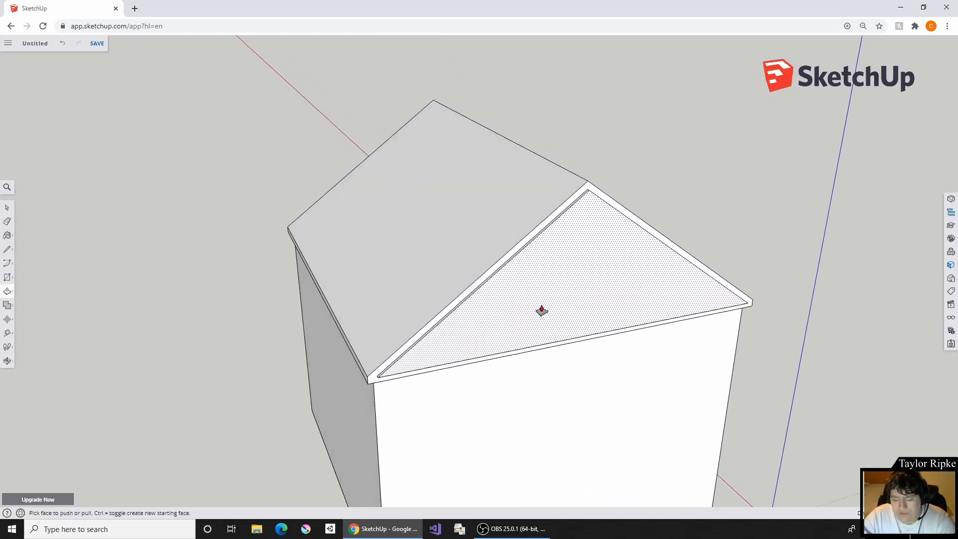
scroll(544, 313, up, 2)
middle_drag(533, 314, 563, 297)
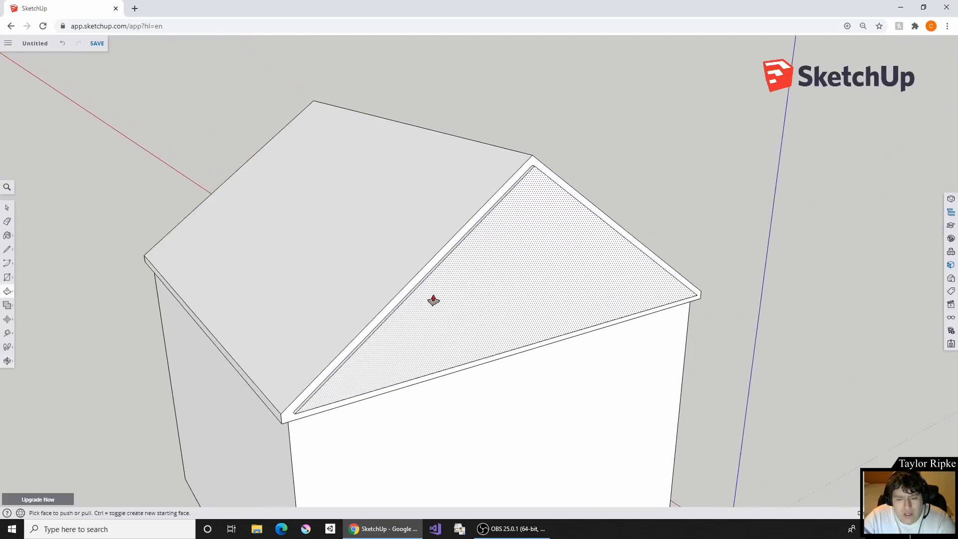
key(ctrl+z)
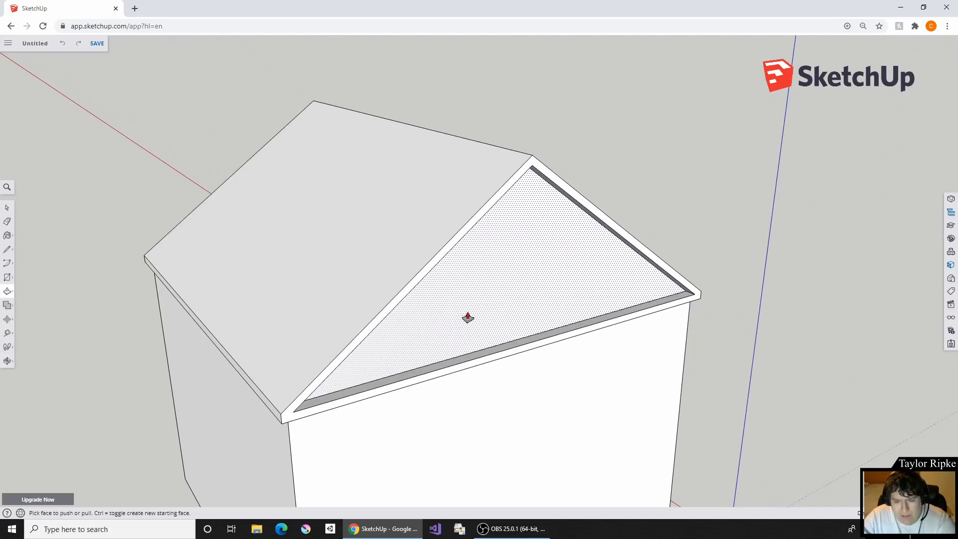
key(ctrl+y)
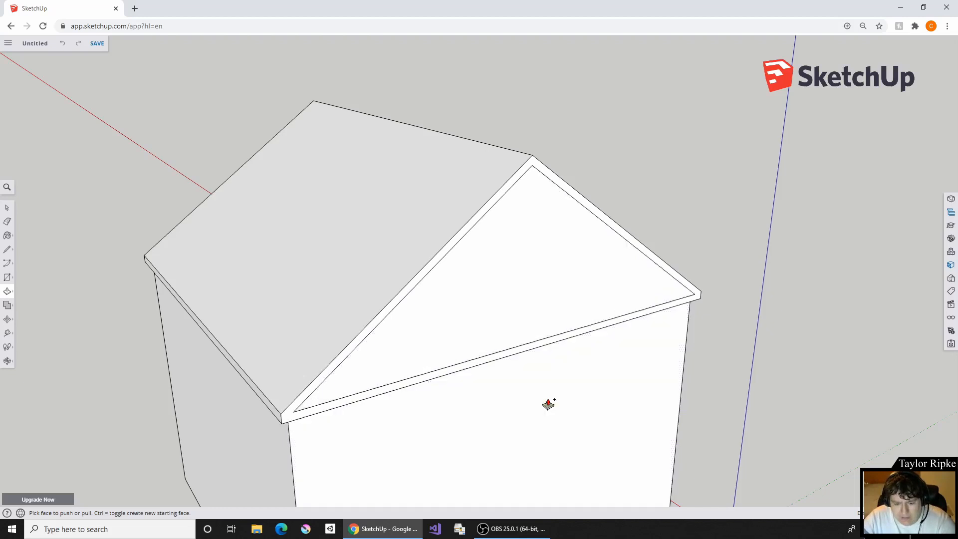
click(506, 313)
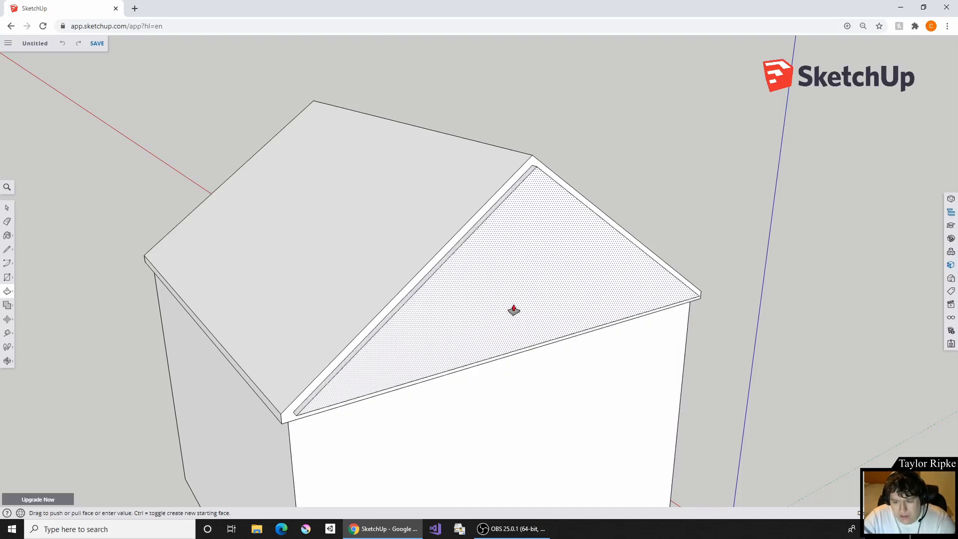
click(489, 308)
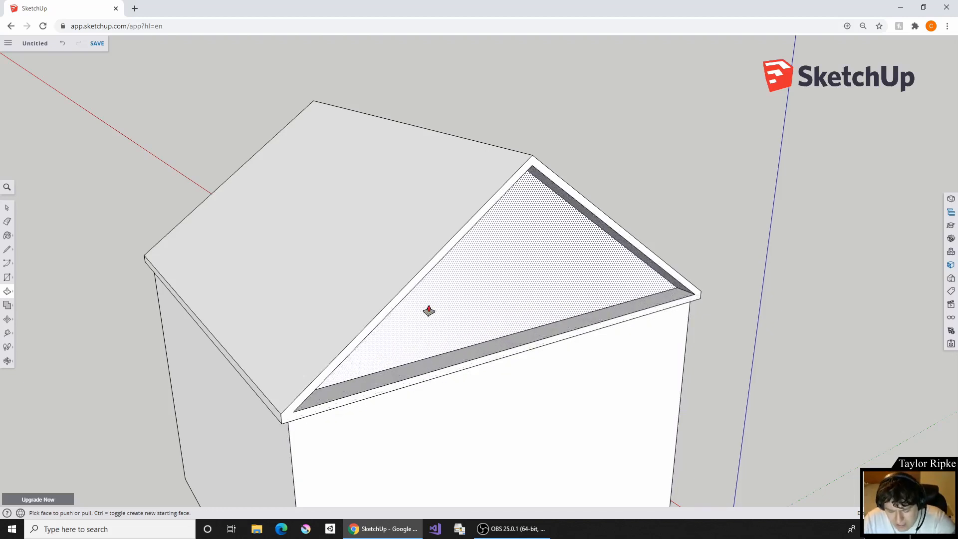
click(429, 310)
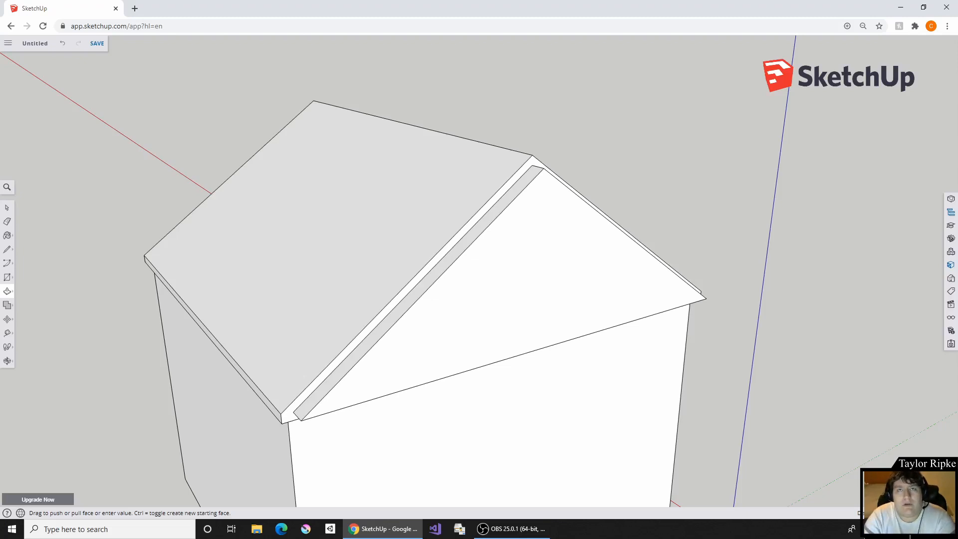
key(Escape)
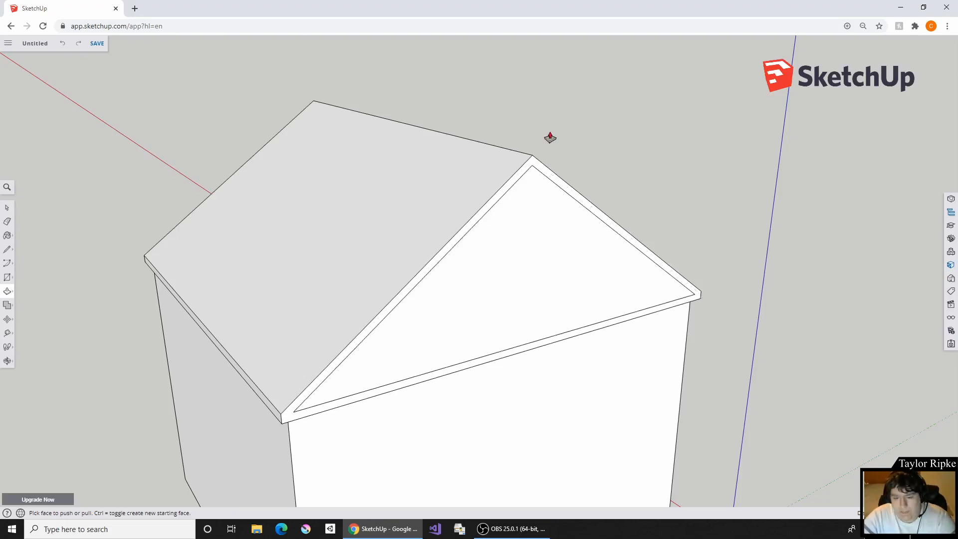
- Push the opposite gable's inner triangle inward with Push/Pull to leave a shallow recess behind the trim border
click(539, 297)
click(540, 280)
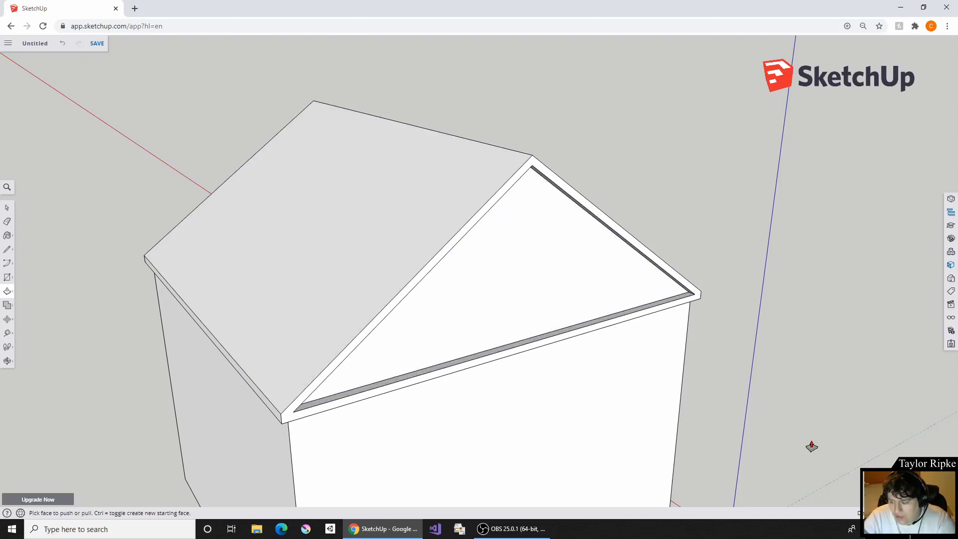
key(Return)
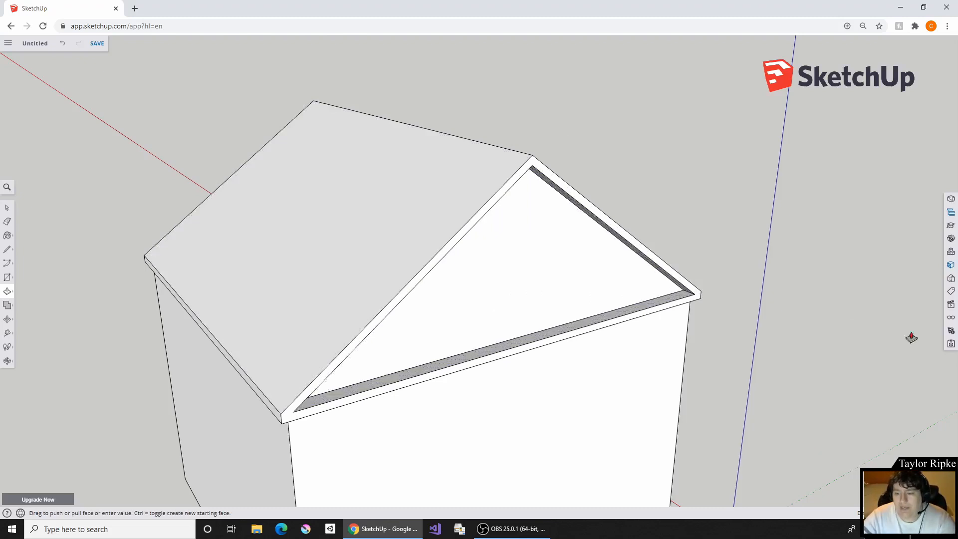
middle_drag(719, 220, 472, 452)
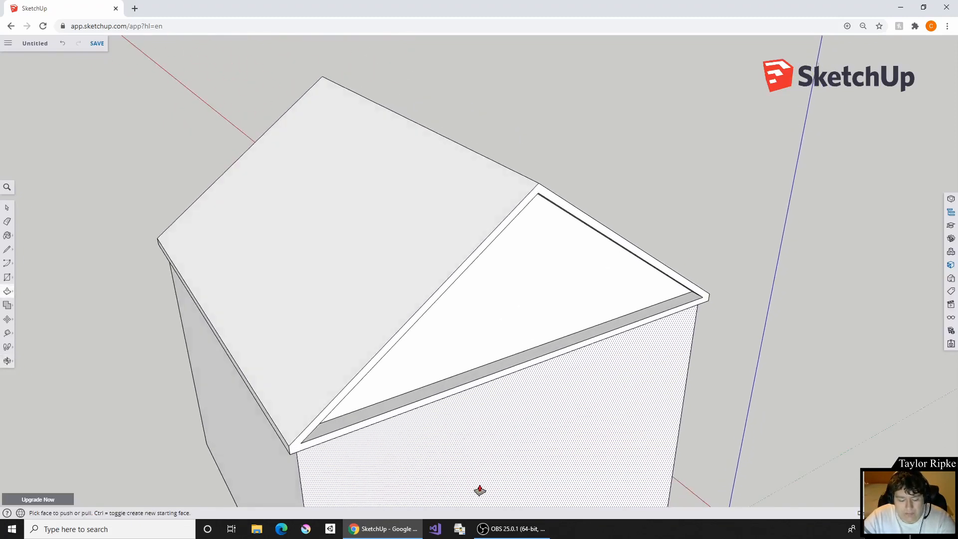
middle_drag(480, 490, 402, 406)
middle_drag(363, 357, 357, 387)
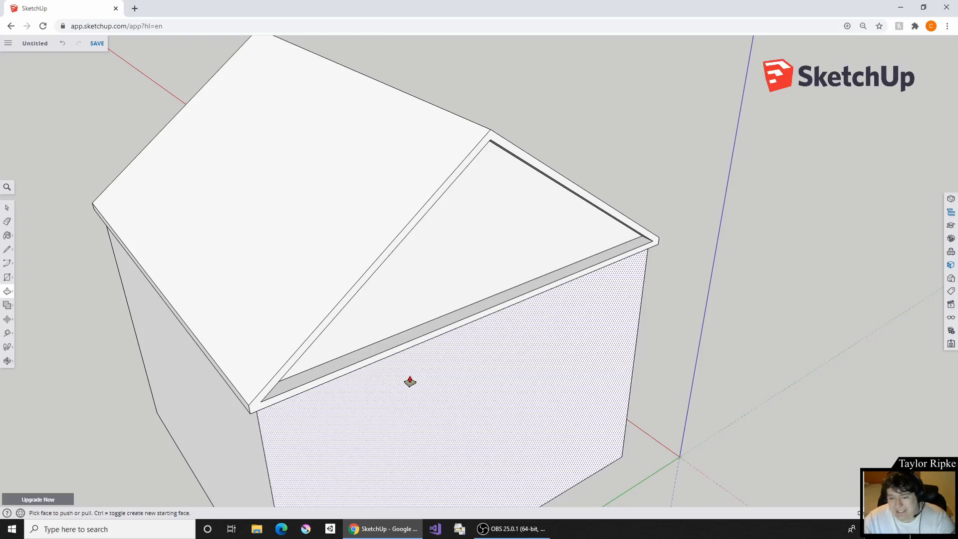
- Draw an upright door rectangle on the side wall below the eave, starting from the wall's bottom edge
scroll(552, 167, down, 3)
middle_drag(415, 231, 208, 252)
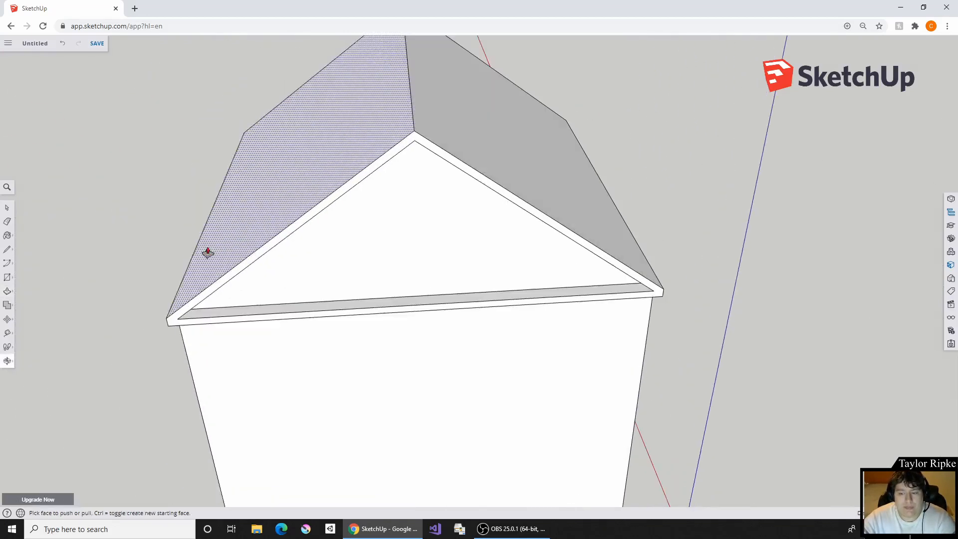
scroll(681, 162, down, 5)
middle_drag(391, 160, 631, 316)
key(p)
scroll(423, 276, up, 3)
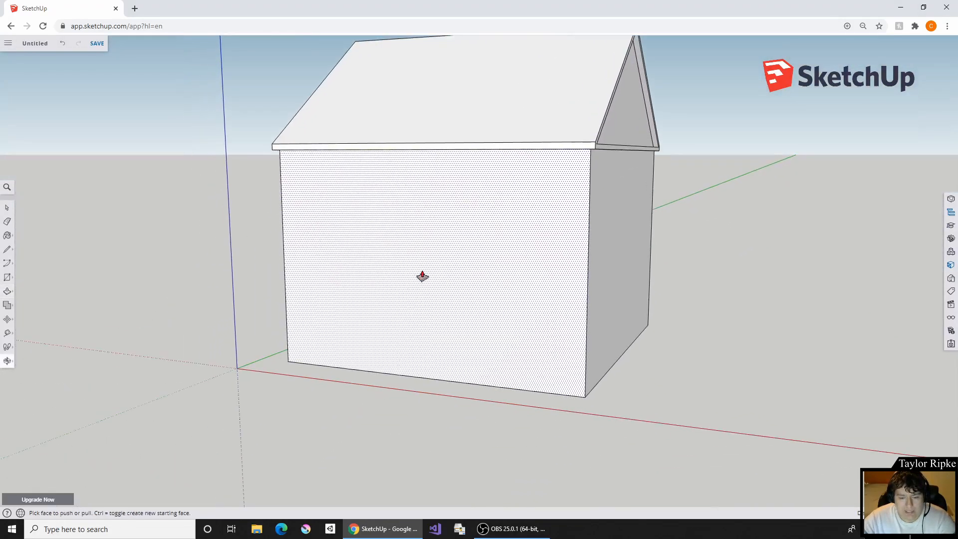
scroll(422, 276, up, 4)
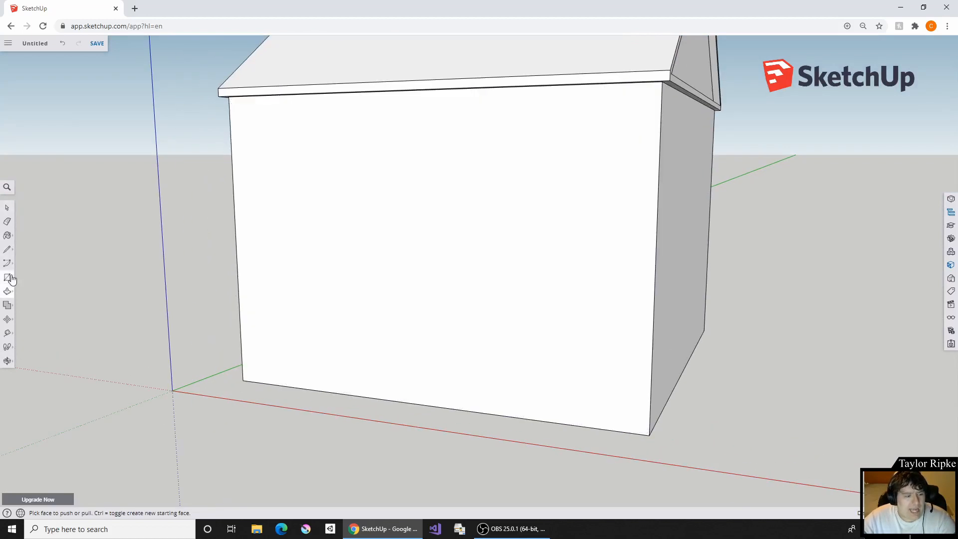
click(11, 277)
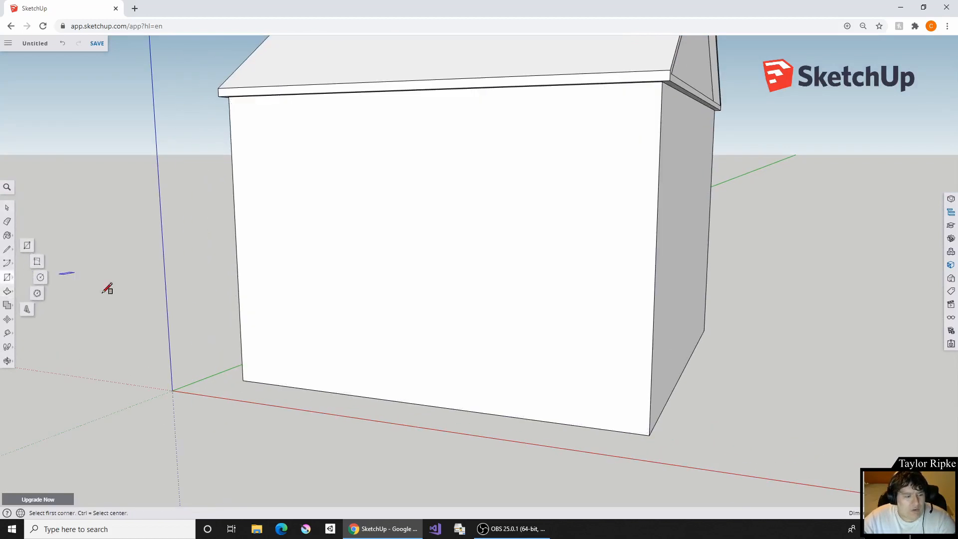
click(27, 246)
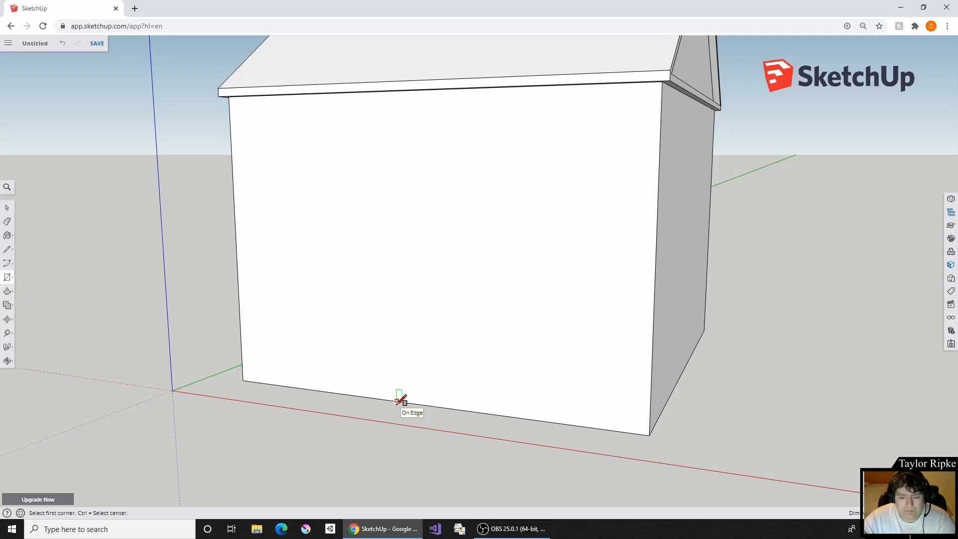
click(426, 402)
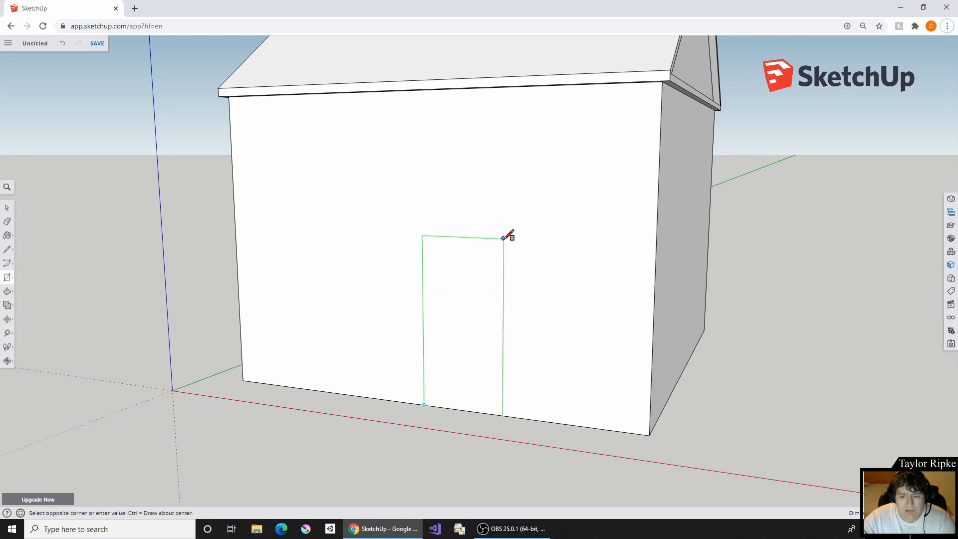
right_click(509, 235)
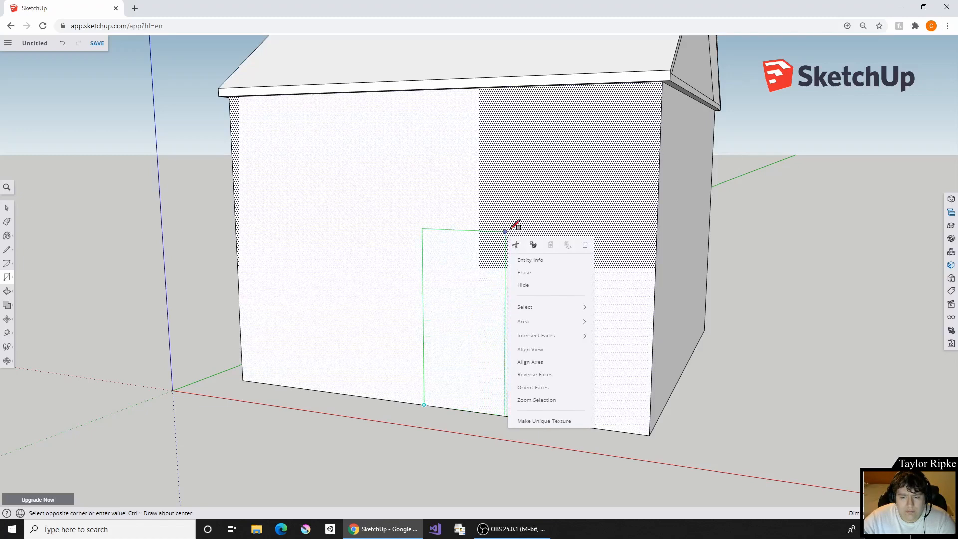
click(521, 218)
- Try to offset the door rectangle's outline slightly inward to form a frame
middle_drag(508, 339, 835, 270)
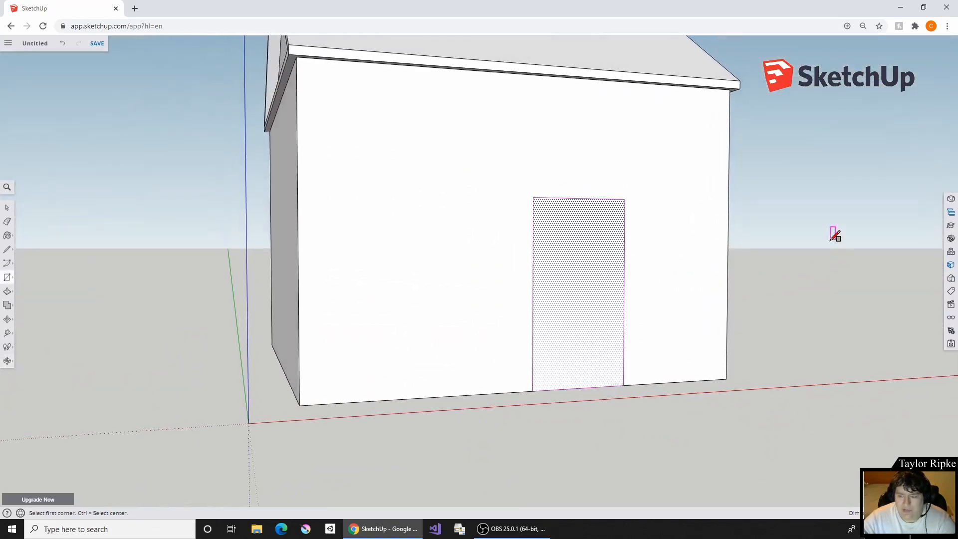
shift+middle_drag(835, 233, 623, 246)
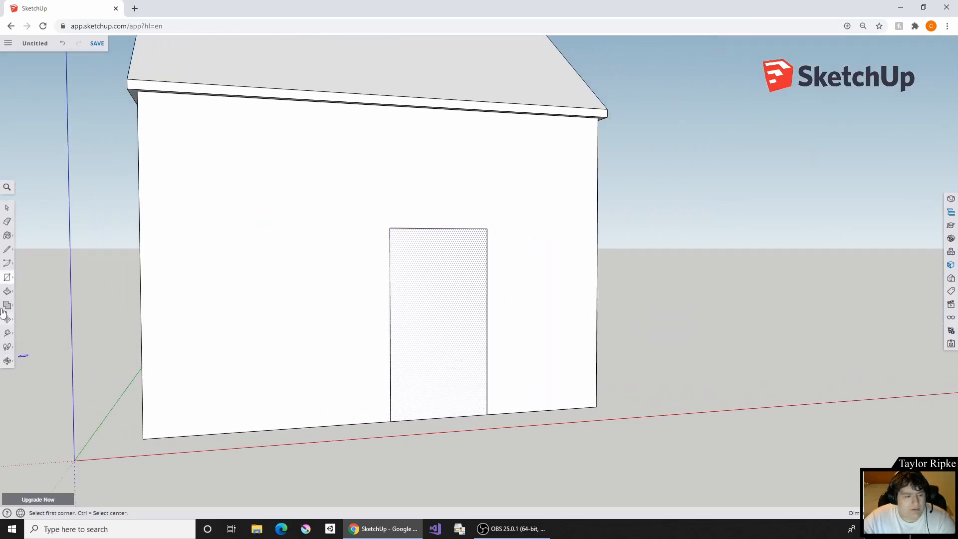
mouse_move(6, 277)
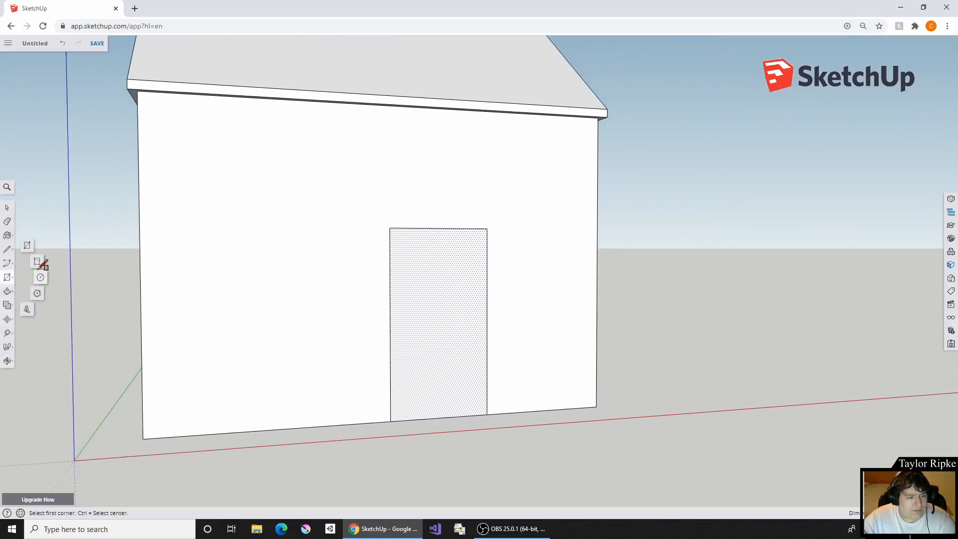
click(7, 295)
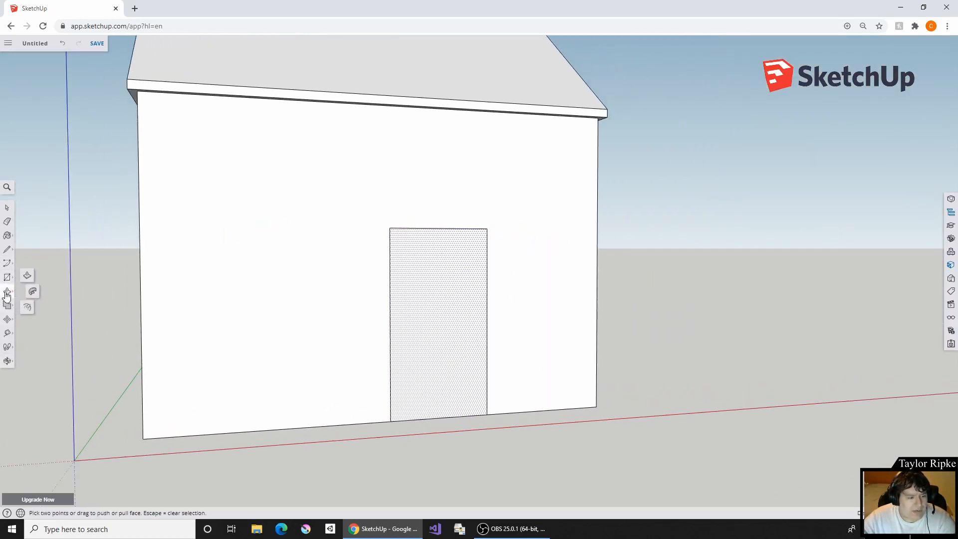
click(26, 308)
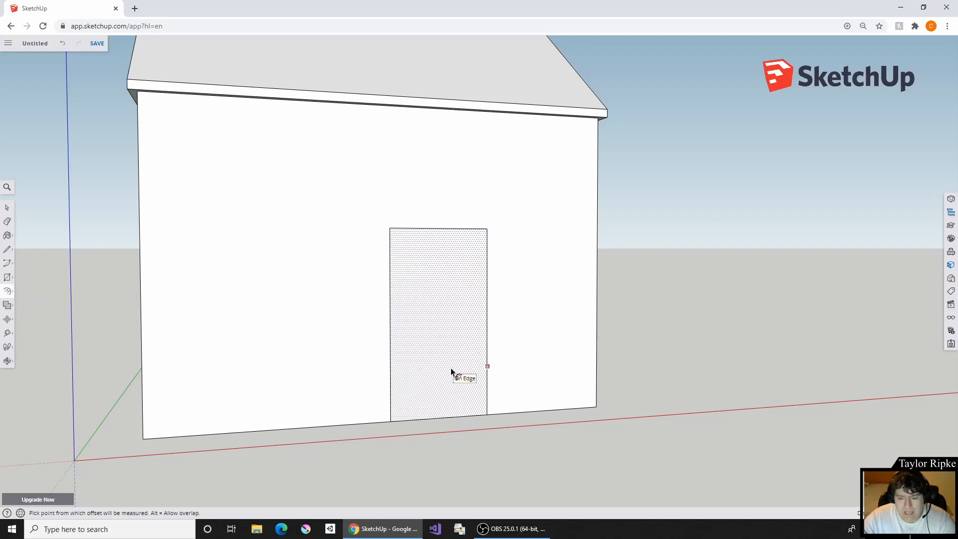
click(442, 377)
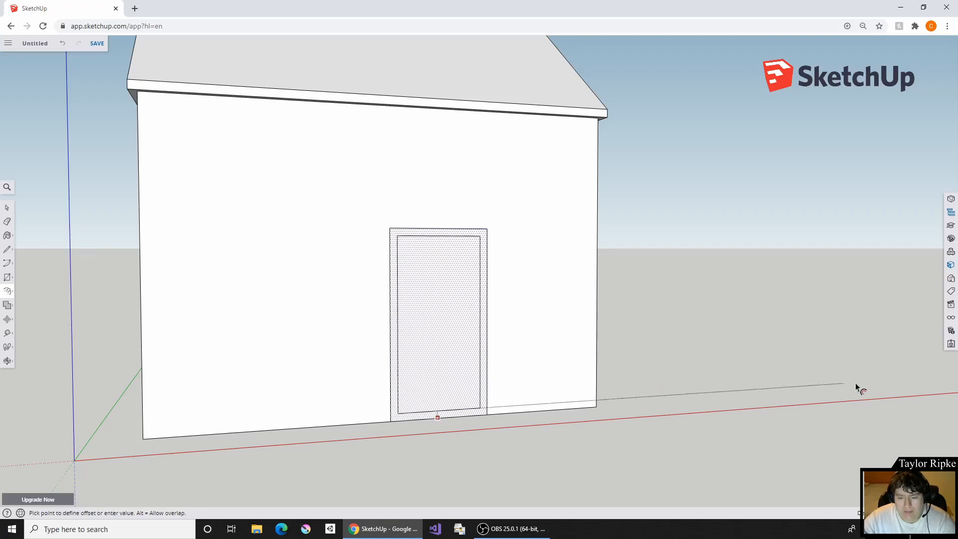
right_click(917, 388)
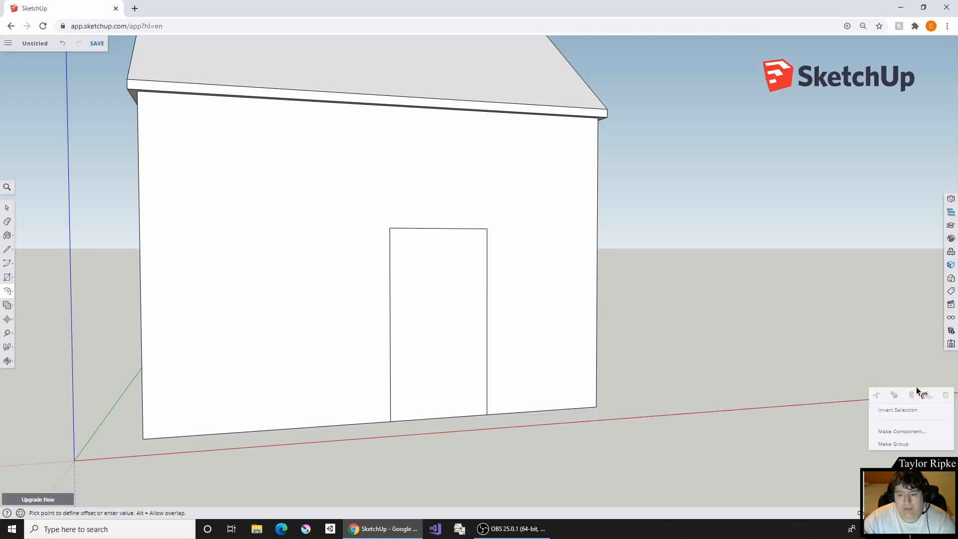
click(815, 349)
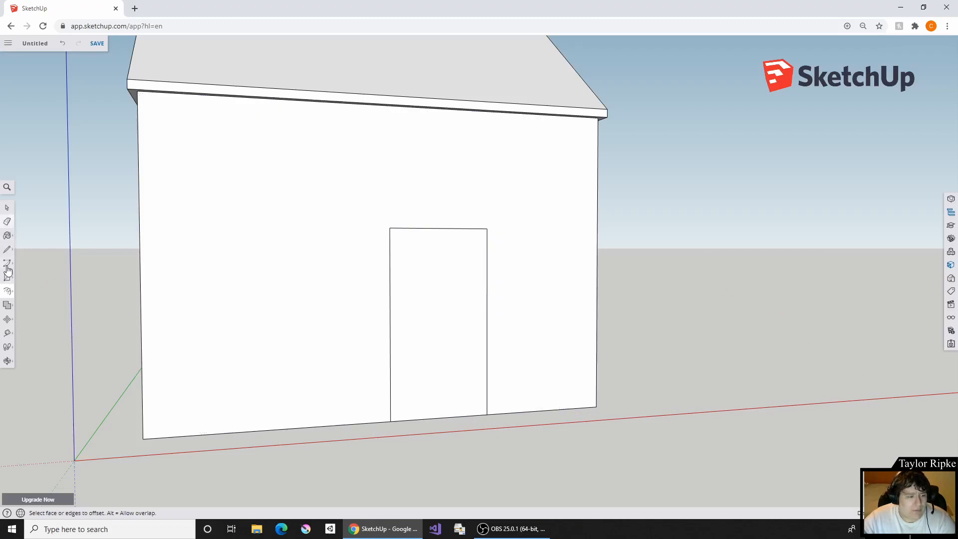
- Select the door outline's top and two side edges and offset them slightly outward to form a frame border
click(5, 209)
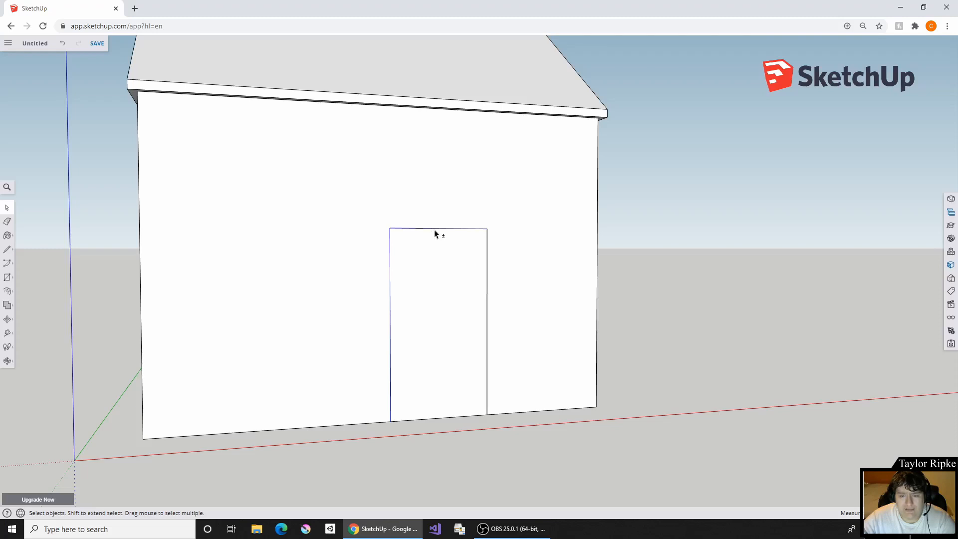
click(487, 284)
shift+click(486, 285)
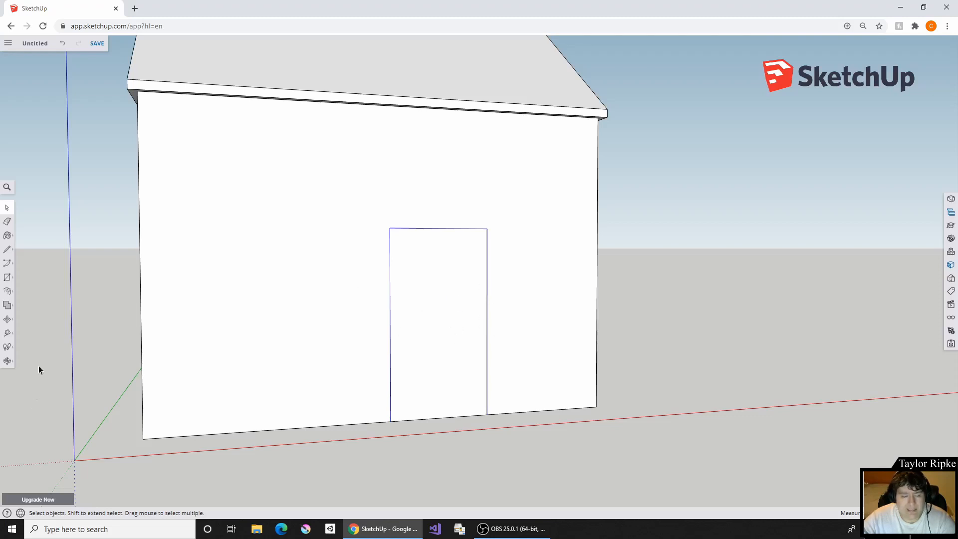
click(8, 292)
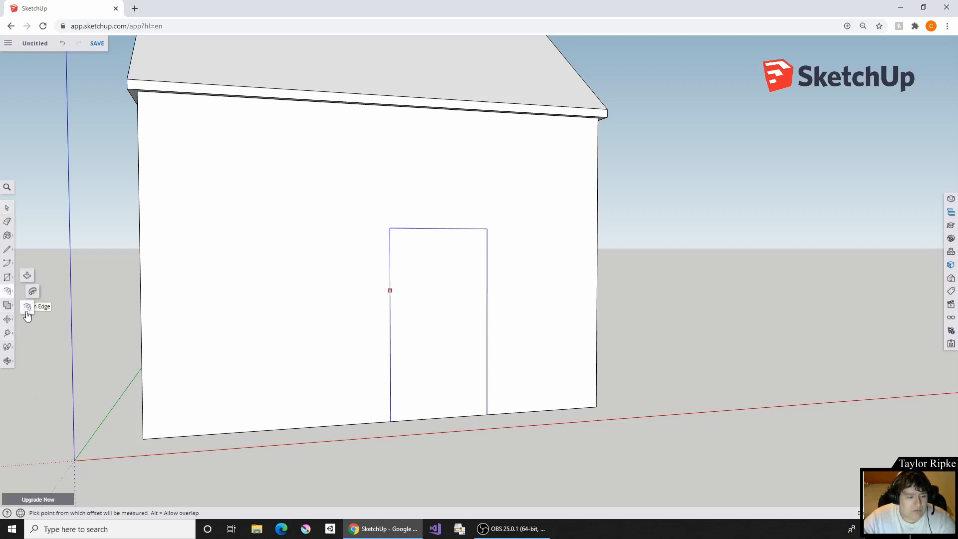
click(459, 329)
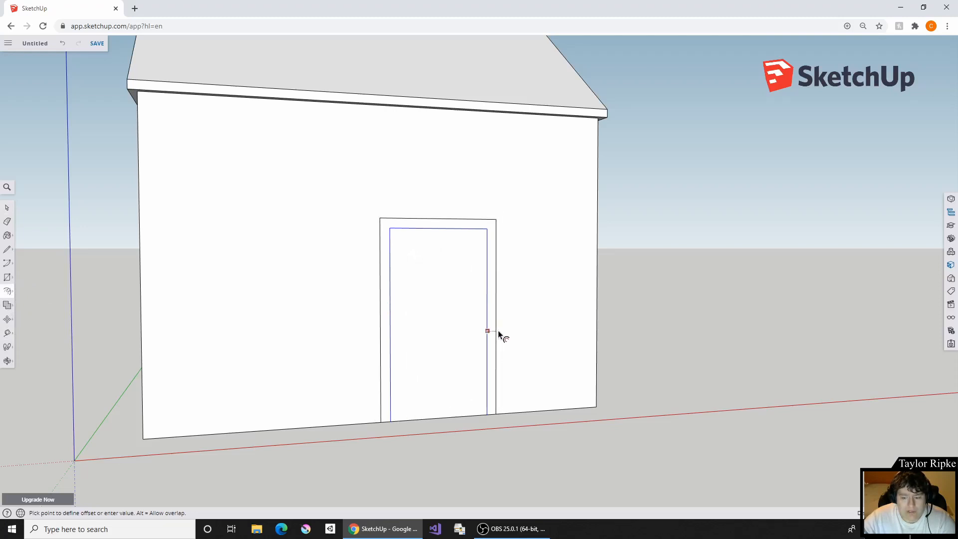
- Pull the door's frame border out from the wall with Push/Pull so it surrounds the door as raised trim
click(14, 280)
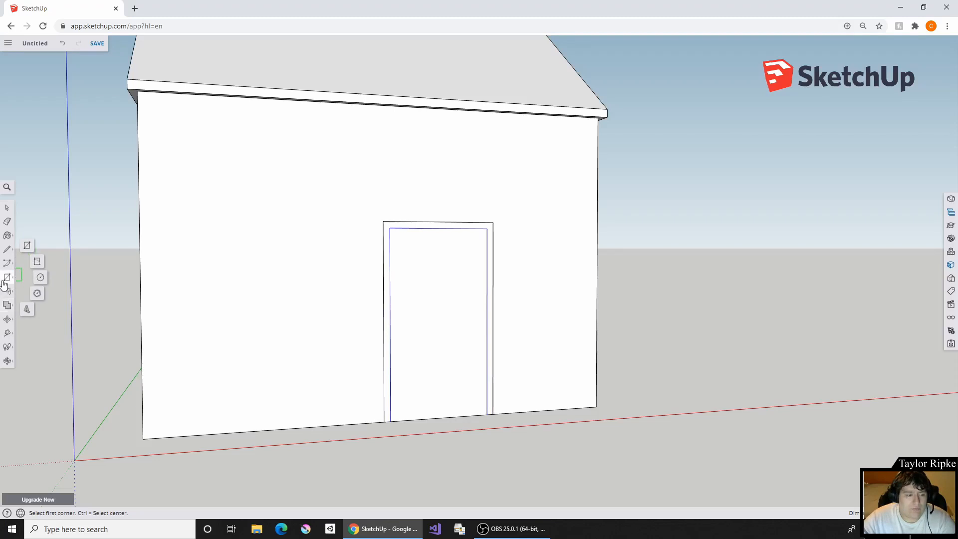
click(7, 292)
click(27, 276)
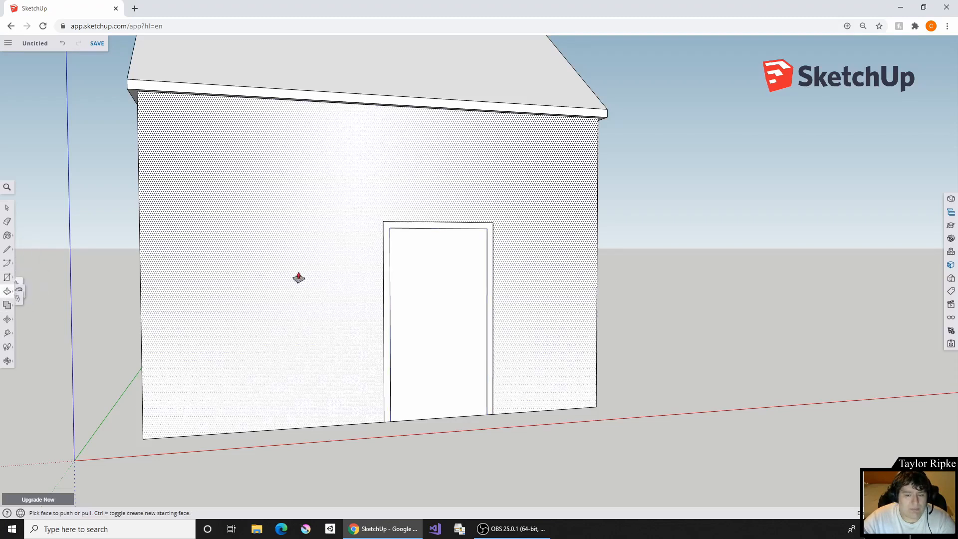
scroll(469, 228, up, 5)
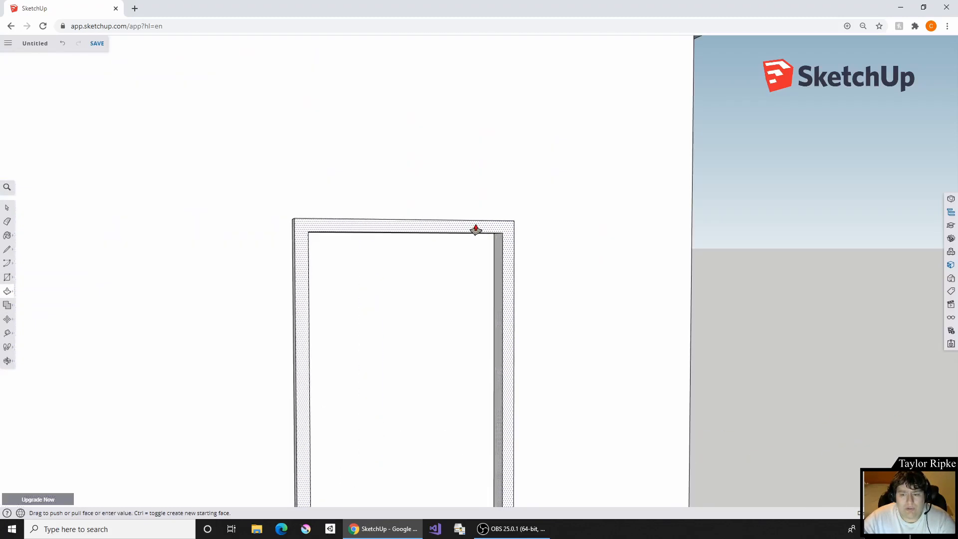
click(477, 230)
middle_drag(539, 252, 492, 287)
shift+middle_drag(493, 366, 562, 243)
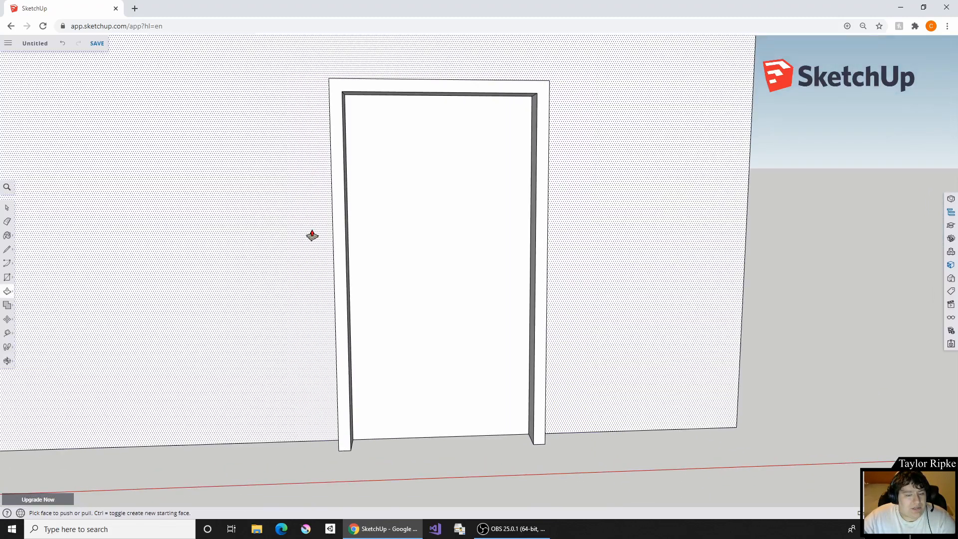
middle_drag(280, 237, 469, 306)
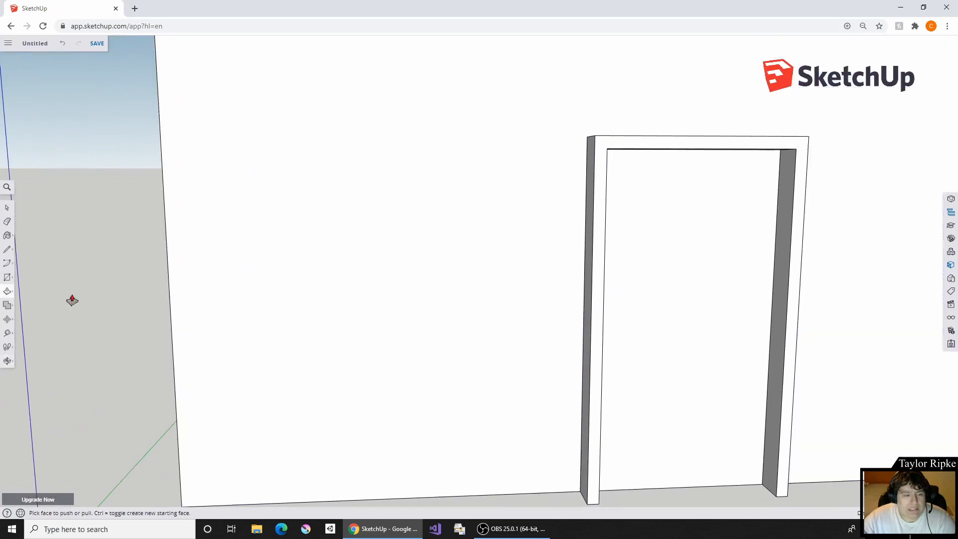
- Draw a wide window rectangle on the wall between the door frame and the corner nearest the origin
click(8, 280)
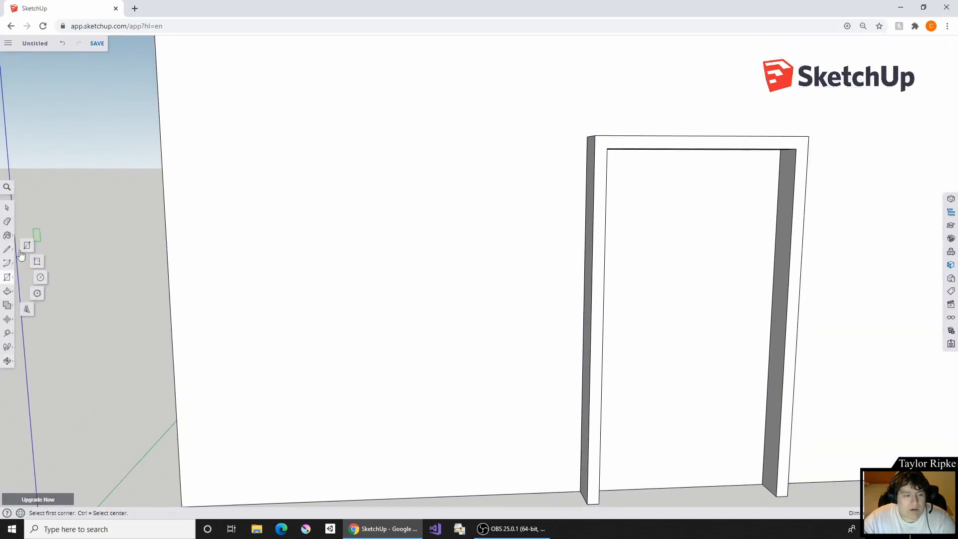
click(27, 245)
click(268, 197)
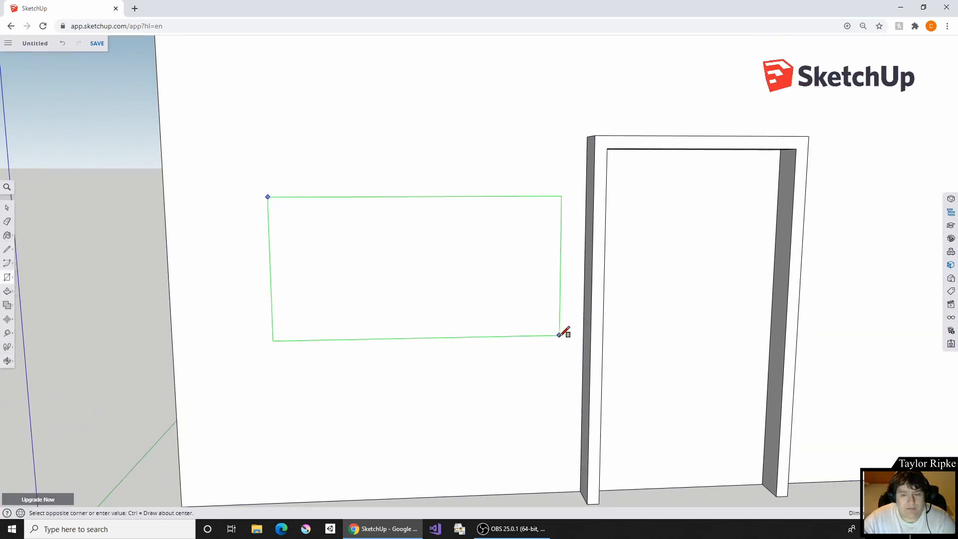
click(500, 321)
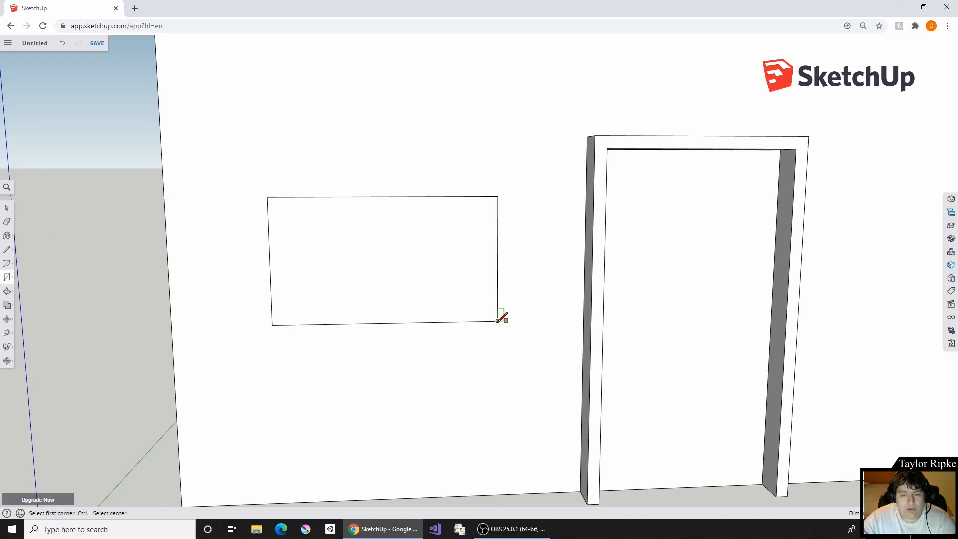
- Offset the window rectangle outward for an outer frame and slightly inward for a narrow inner frame
click(7, 294)
click(28, 306)
click(375, 261)
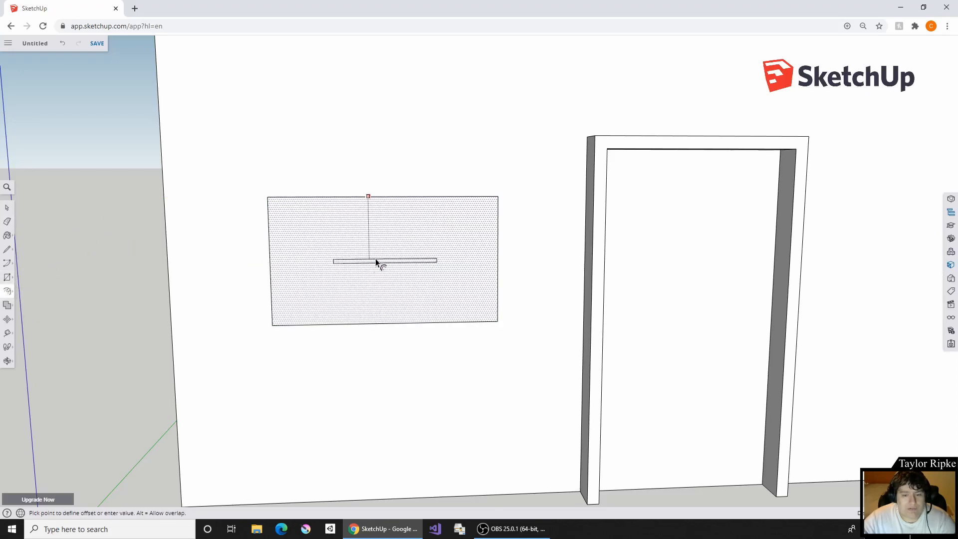
click(490, 188)
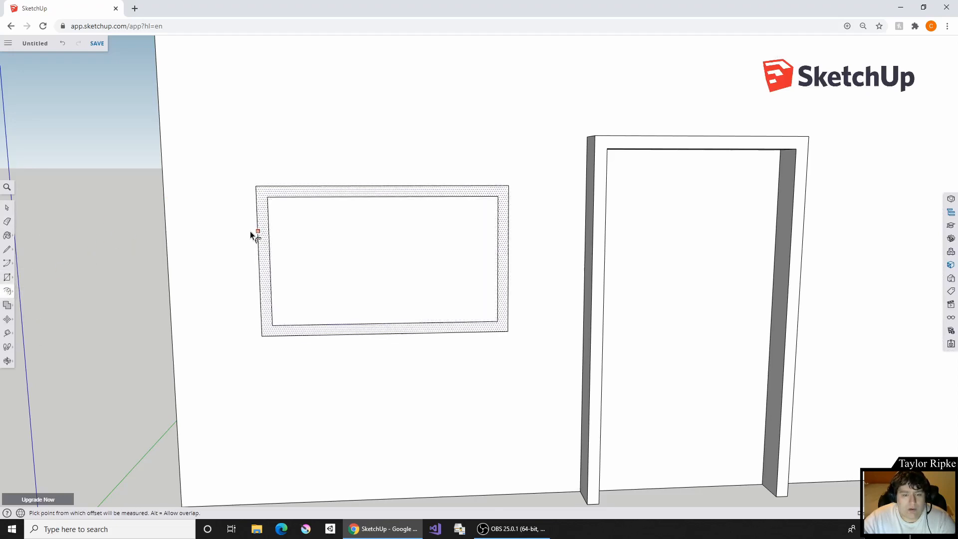
click(365, 199)
click(378, 200)
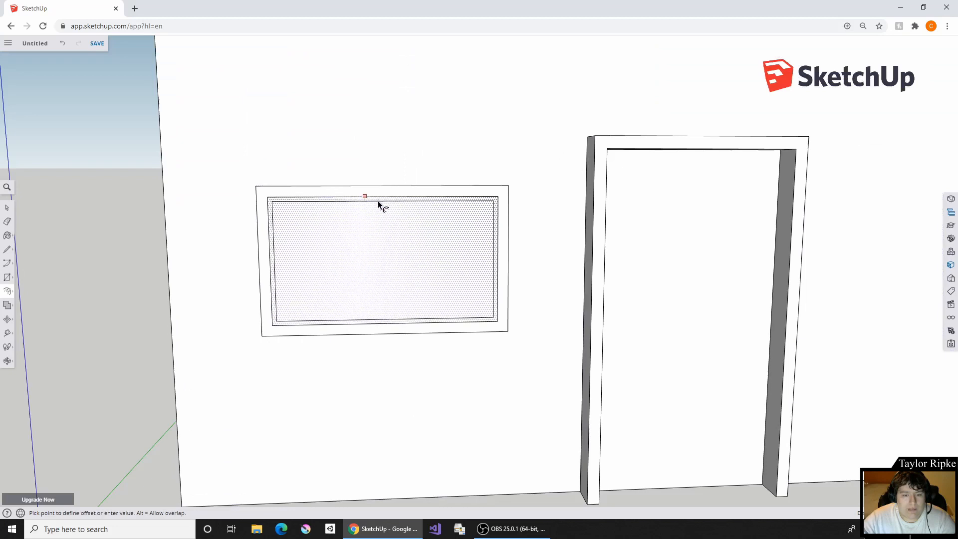
- Push/Pull the window's outer frame out from the wall, and its narrow inner frame out by a smaller amount
click(8, 289)
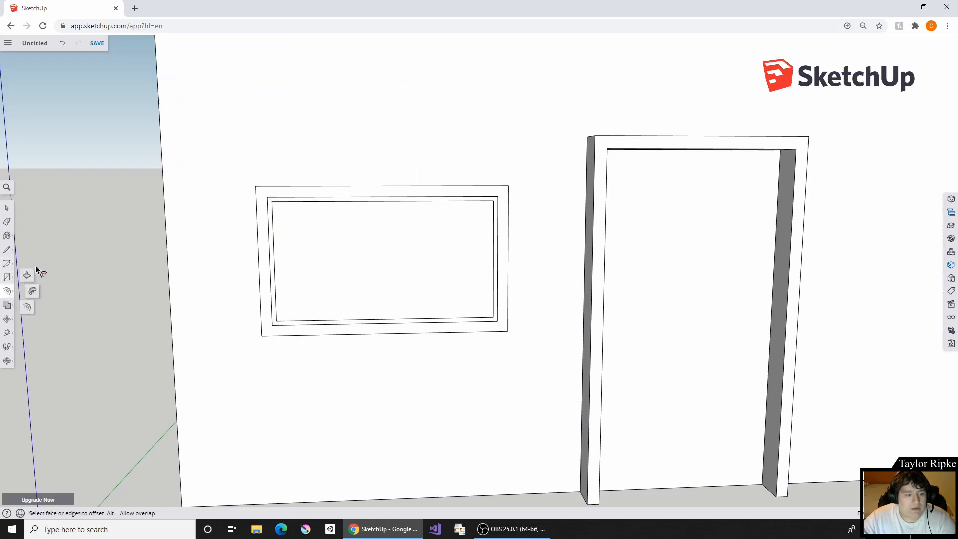
click(27, 277)
click(268, 200)
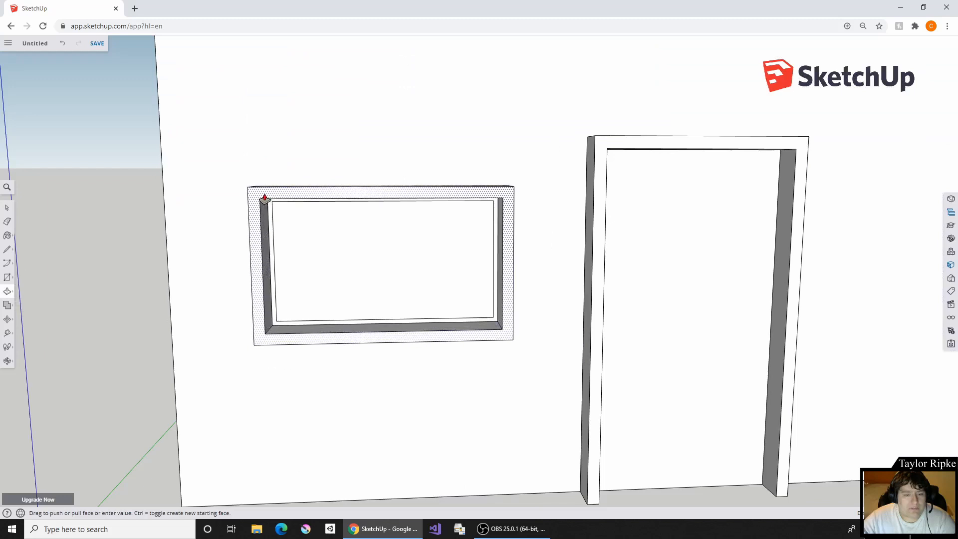
click(267, 197)
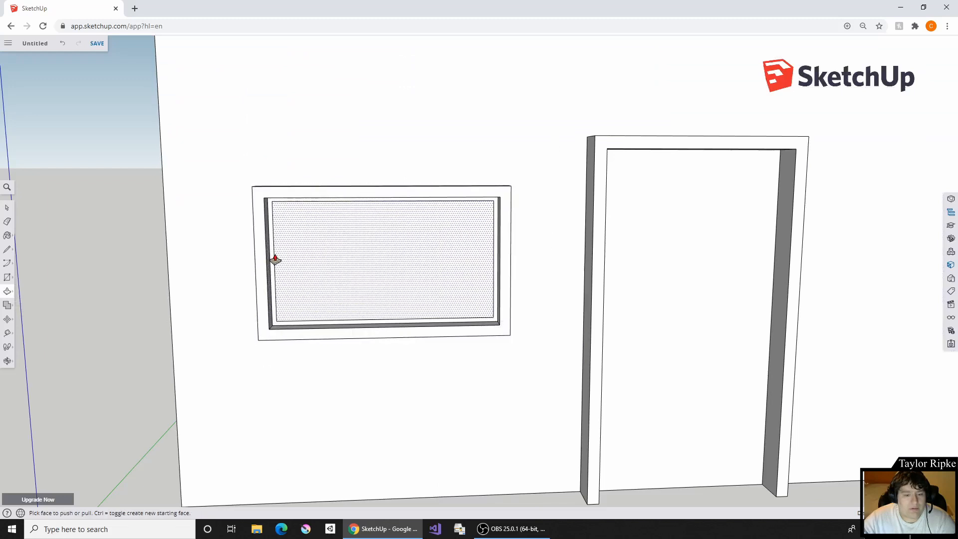
click(268, 258)
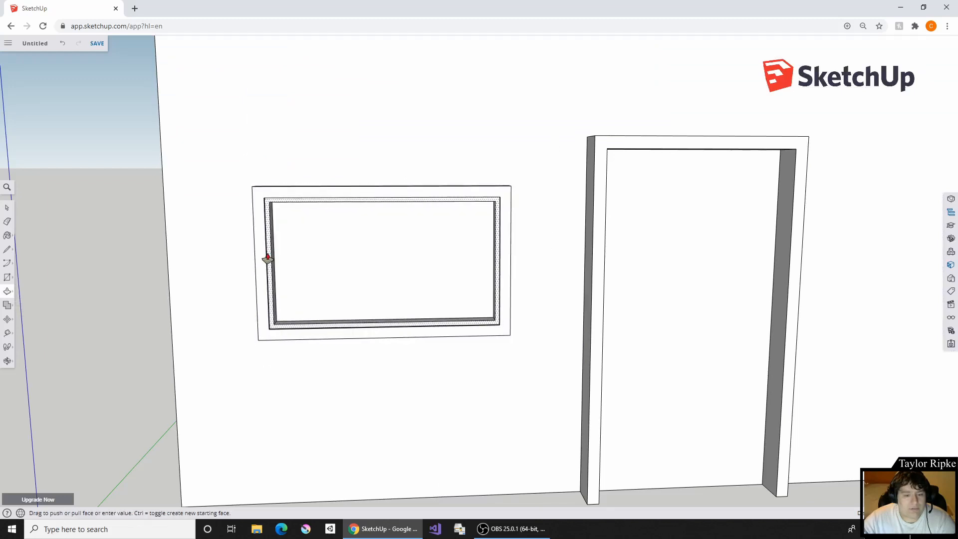
click(270, 258)
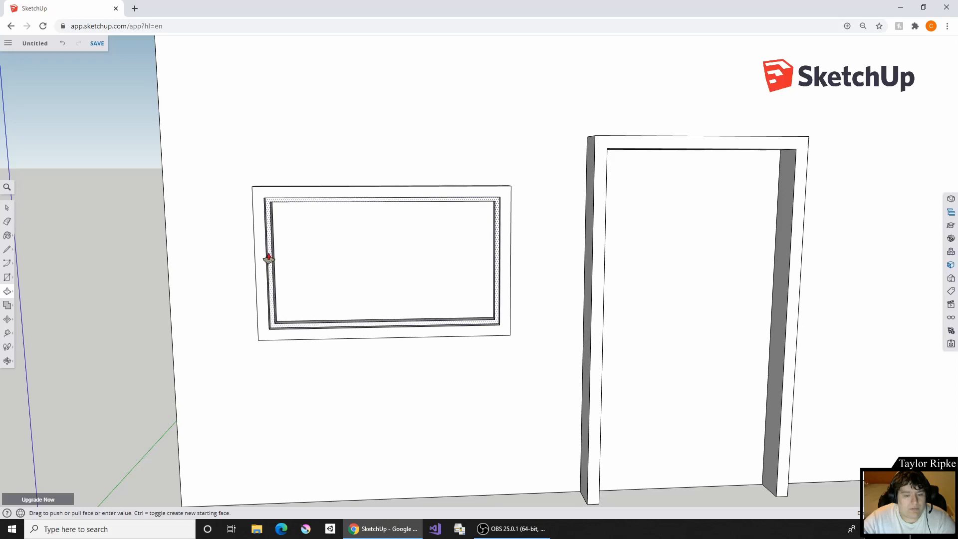
- Push the window pane inward with Push/Pull so it sits recessed behind the inner frame
click(349, 265)
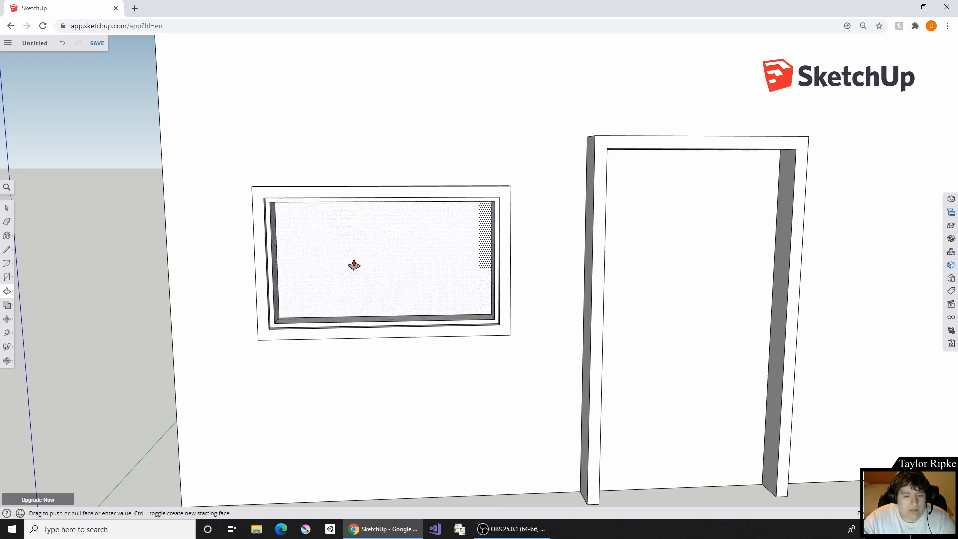
click(524, 241)
middle_drag(524, 242, 402, 256)
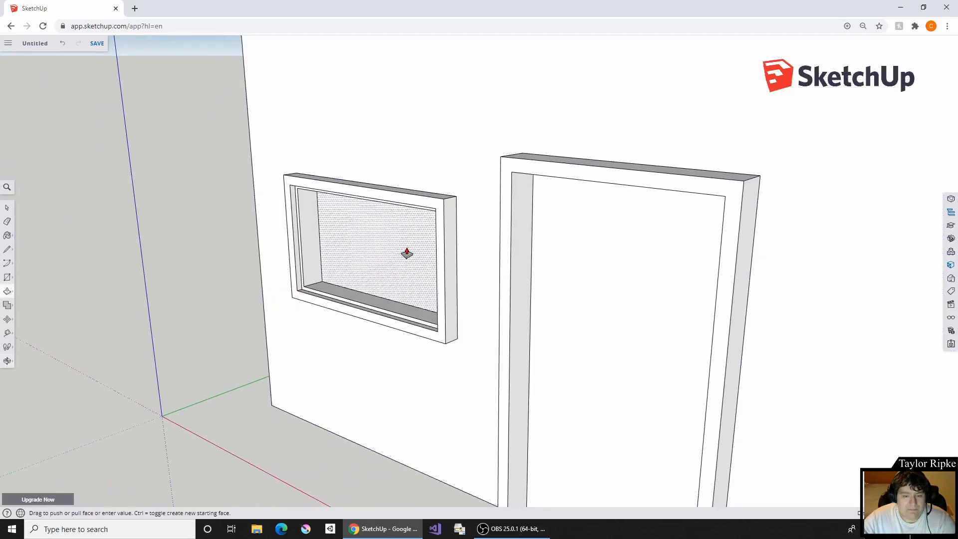
click(399, 256)
- Draw a large rectangle on the ground beside the house's gable end, clear of the wall
scroll(496, 277, down, 3)
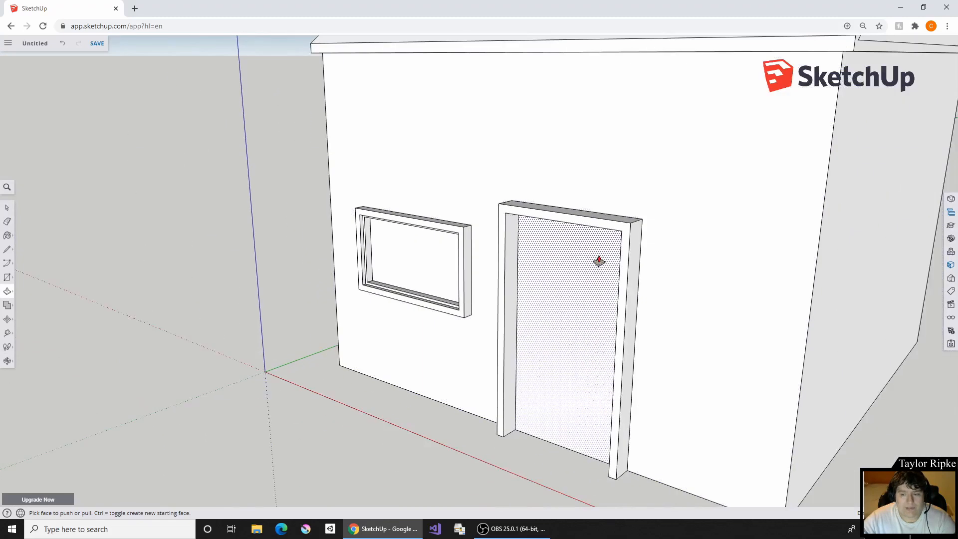
middle_drag(599, 261, 7, 206)
scroll(207, 245, down, 3)
scroll(115, 243, down, 3)
shift+middle_drag(215, 250, 464, 280)
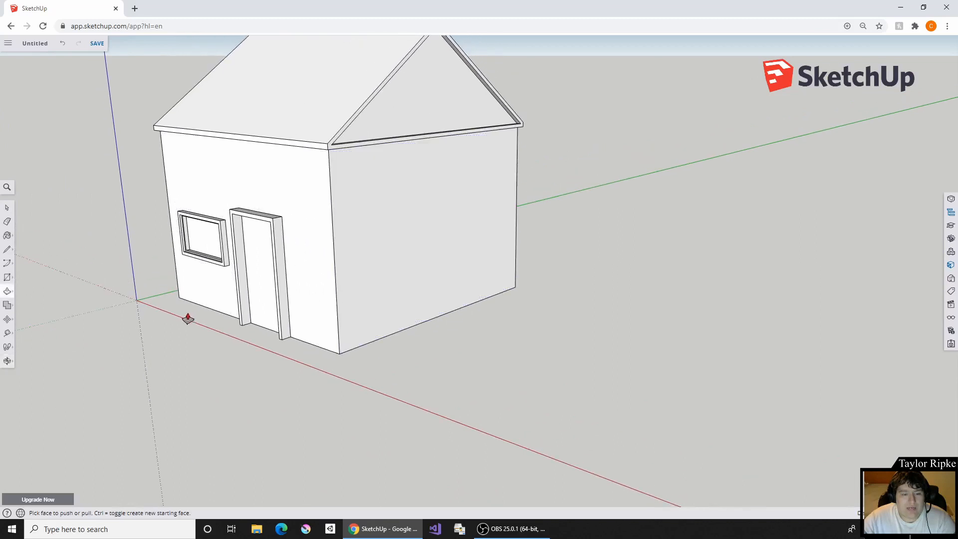
middle_drag(270, 291, 469, 280)
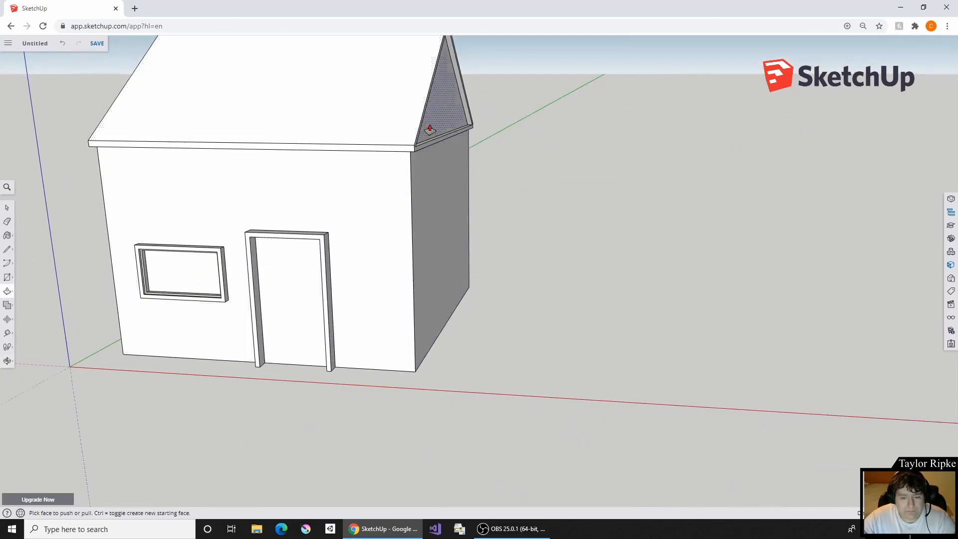
middle_drag(683, 479, 558, 274)
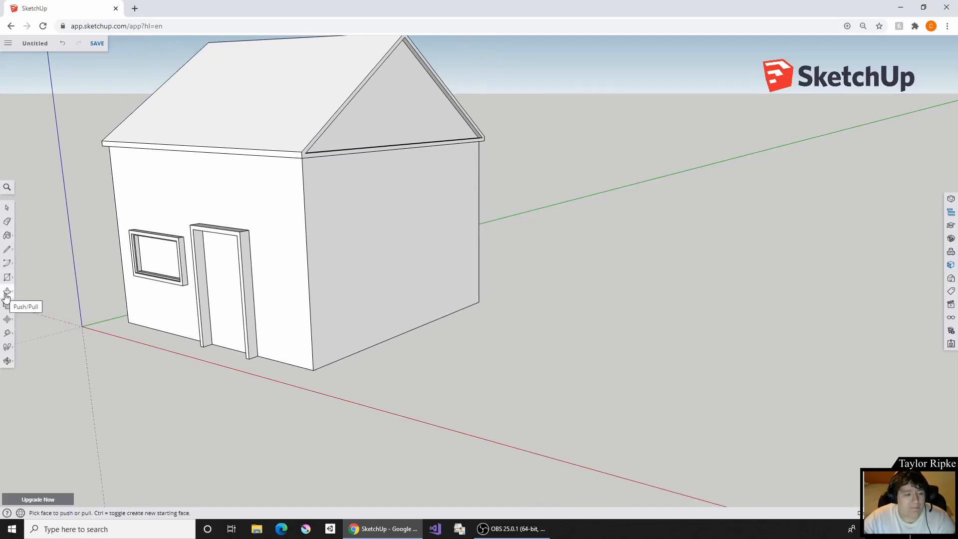
click(7, 277)
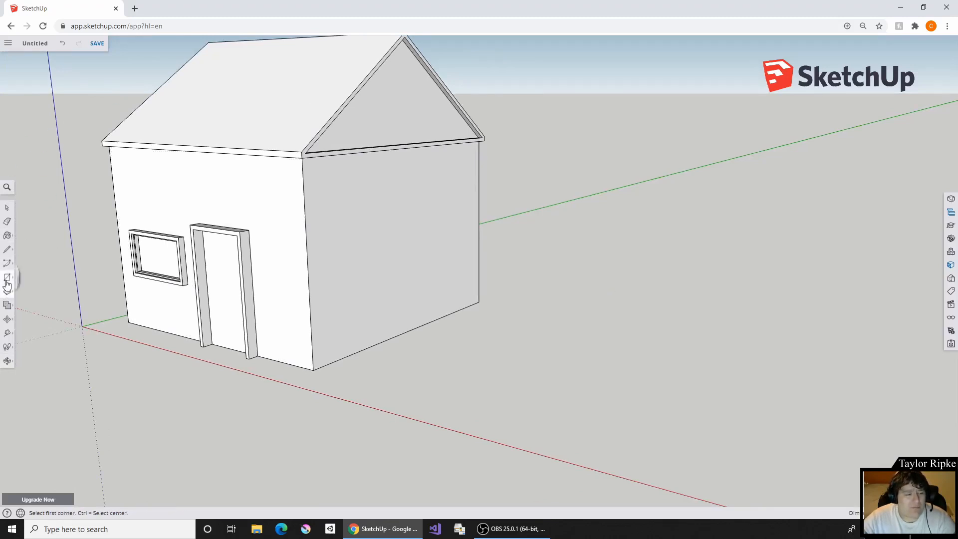
click(30, 243)
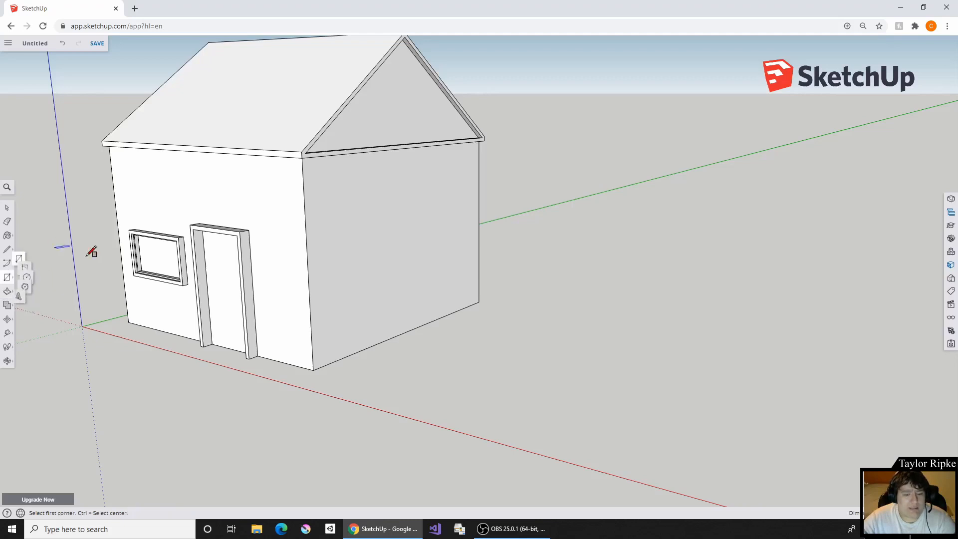
click(369, 386)
click(809, 333)
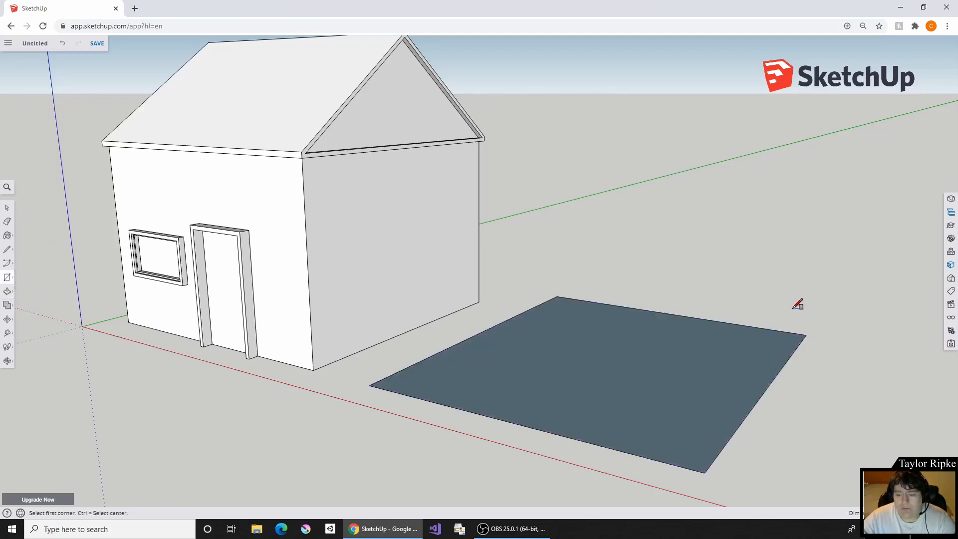
- Offset the ground rectangle's outline slightly inward to leave a thin border around its edge
middle_drag(780, 260, 593, 226)
key(ctrl)
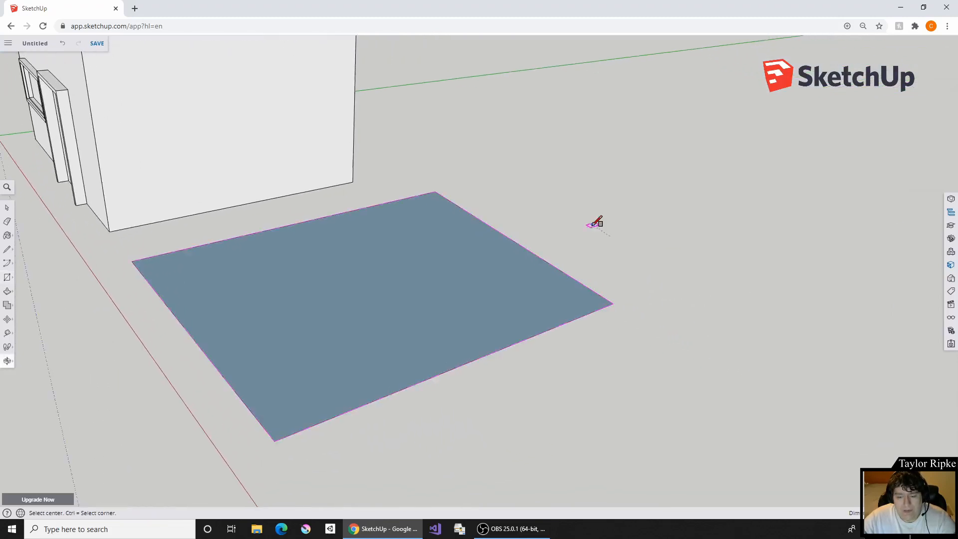
click(8, 294)
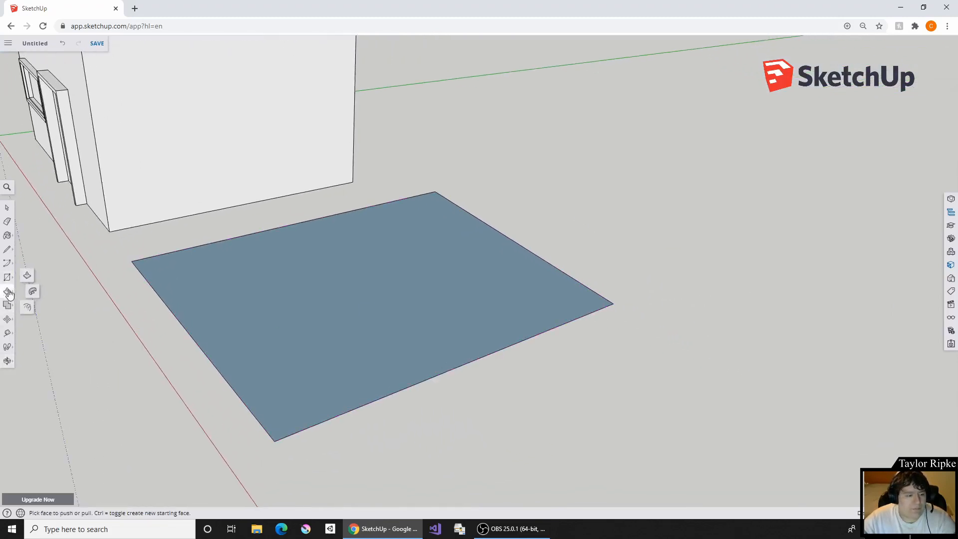
click(28, 307)
click(432, 275)
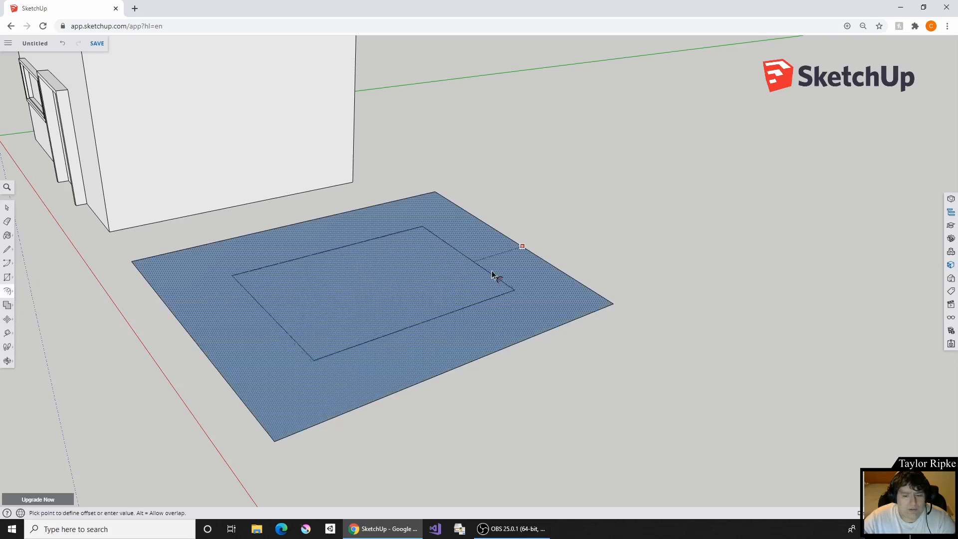
click(559, 270)
- Push/Pull the thin border around the ground rectangle upward to form tall walls enclosing the floor
middle_drag(319, 320, 432, 399)
middle_drag(260, 392, 188, 252)
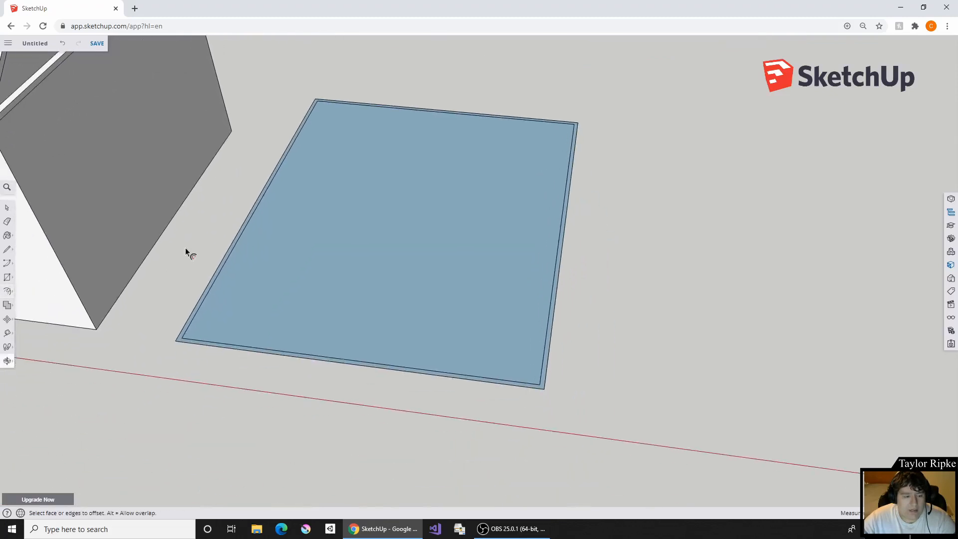
click(13, 291)
click(27, 277)
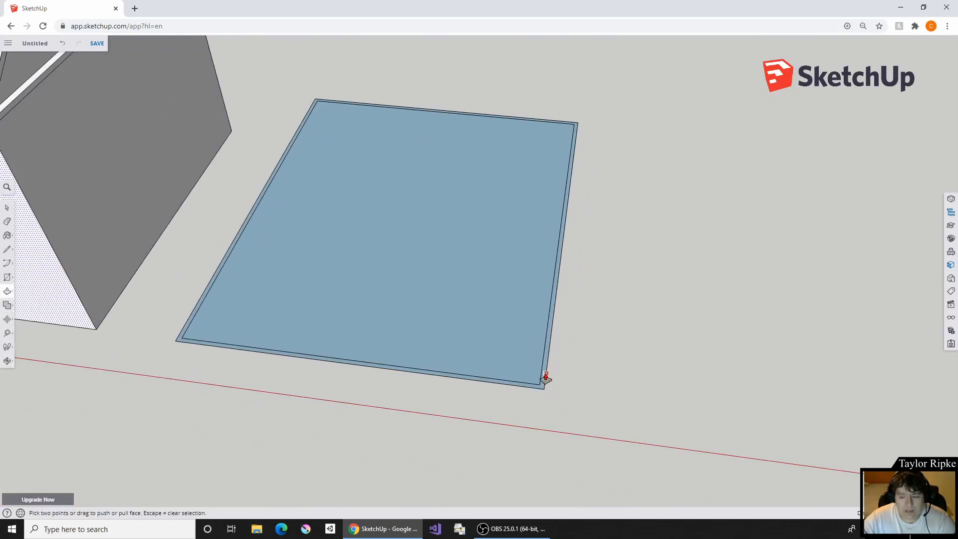
scroll(547, 377, up, 3)
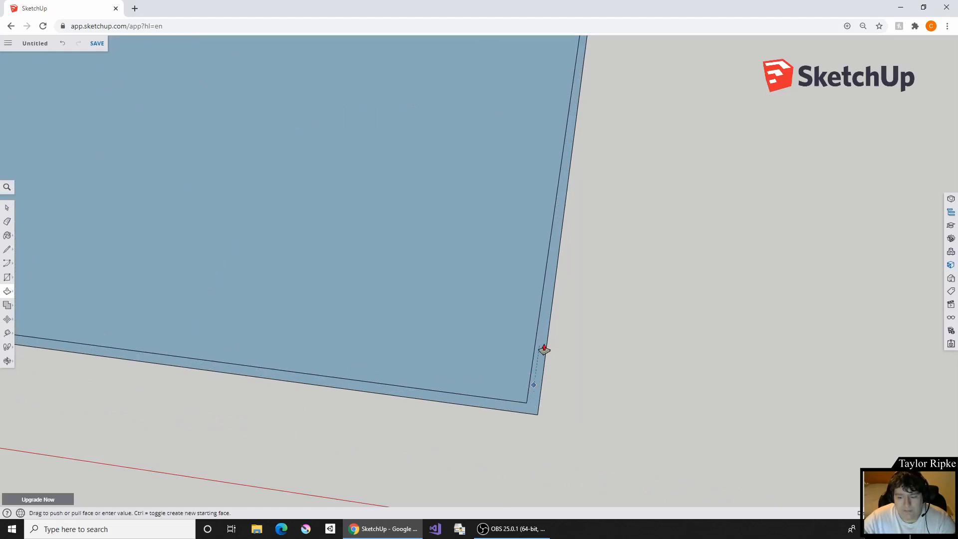
click(531, 381)
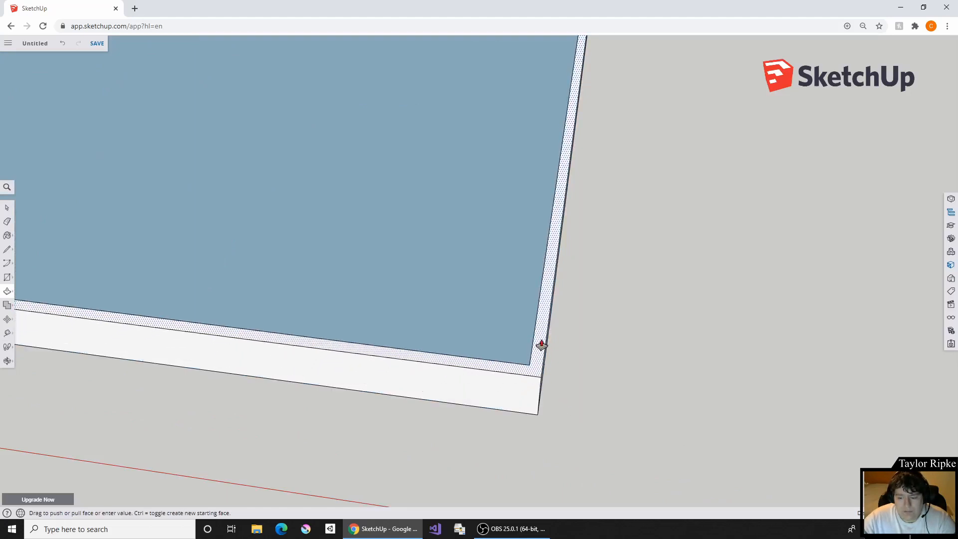
scroll(415, 160, down, 6)
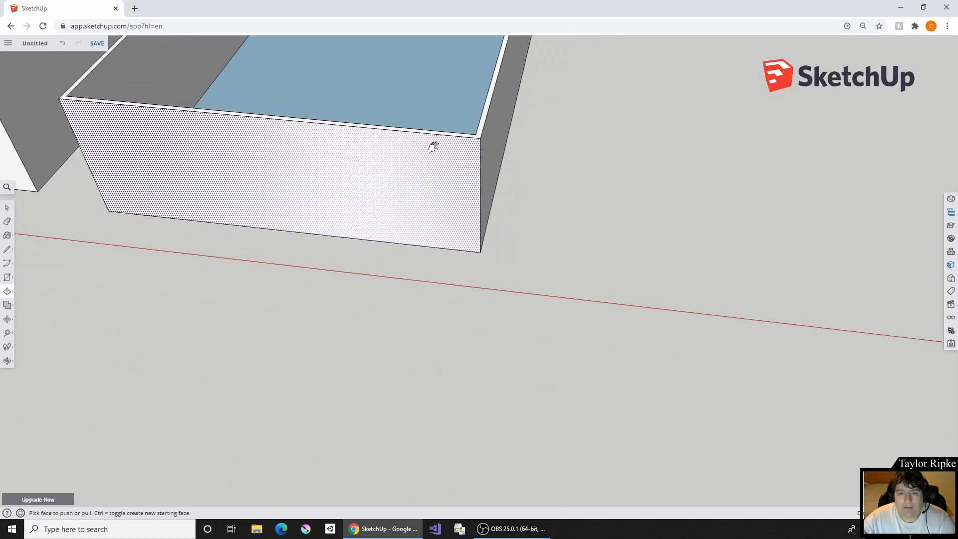
middle_drag(434, 145, 518, 328)
scroll(509, 188, up, 3)
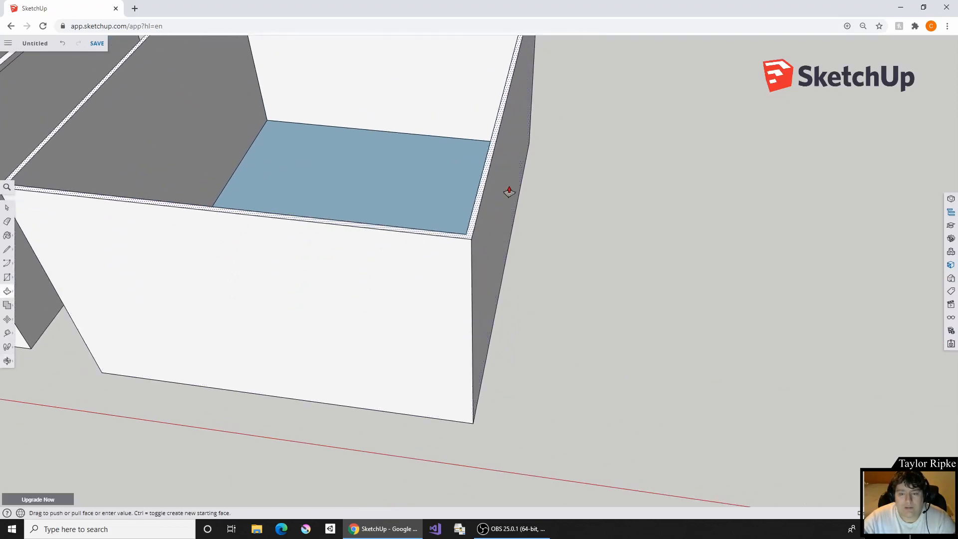
middle_drag(490, 217, 592, 344)
- Draw an upright door-sized rectangle on the new building's front wall, starting from the wall's bottom edge
middle_drag(278, 293, 452, 255)
click(8, 277)
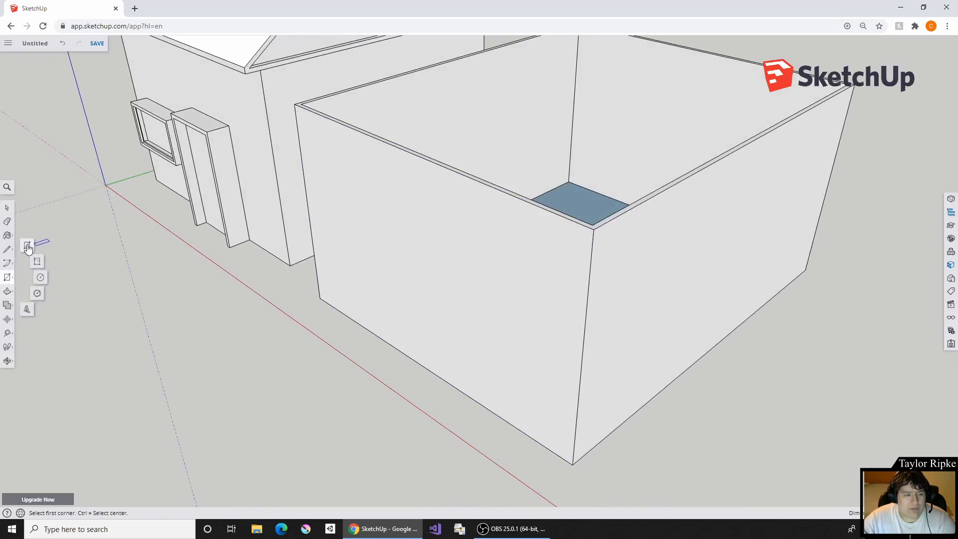
click(27, 245)
middle_drag(310, 381, 533, 255)
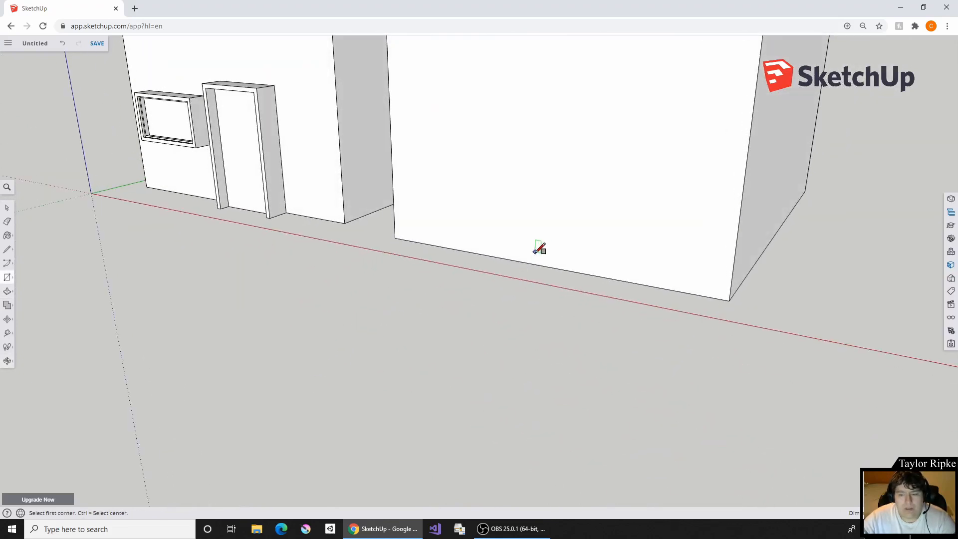
click(500, 257)
click(565, 133)
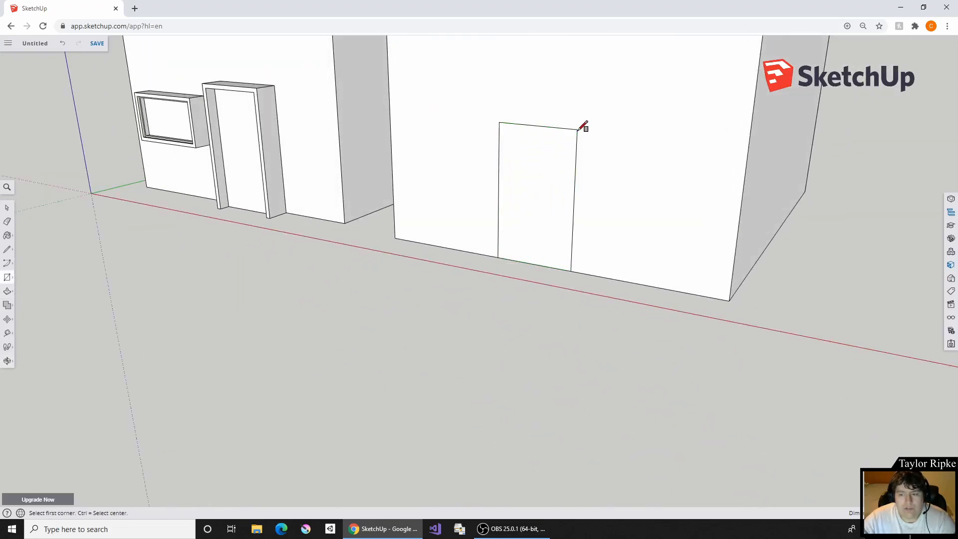
- Push the door rectangle through the full wall thickness with Push/Pull to cut an open doorway
middle_drag(571, 131, 509, 243)
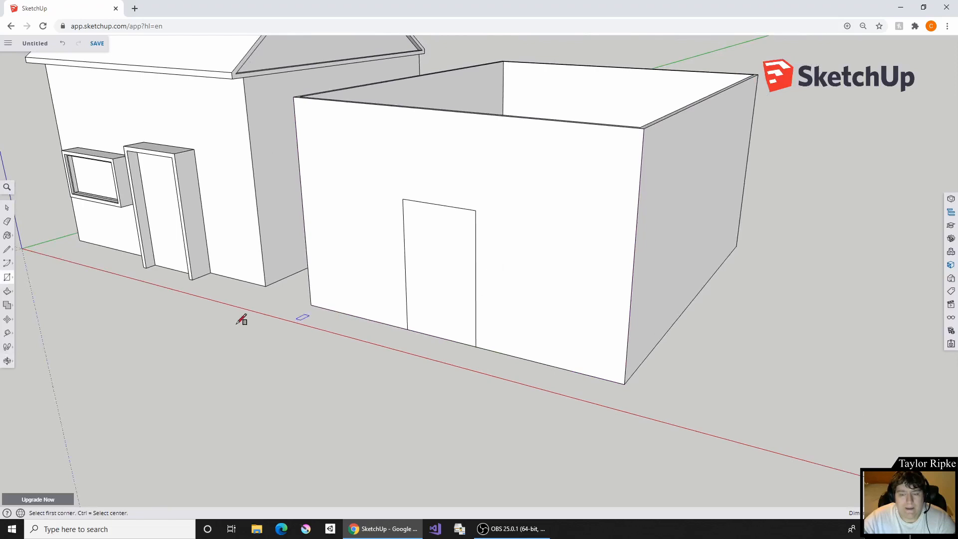
click(6, 293)
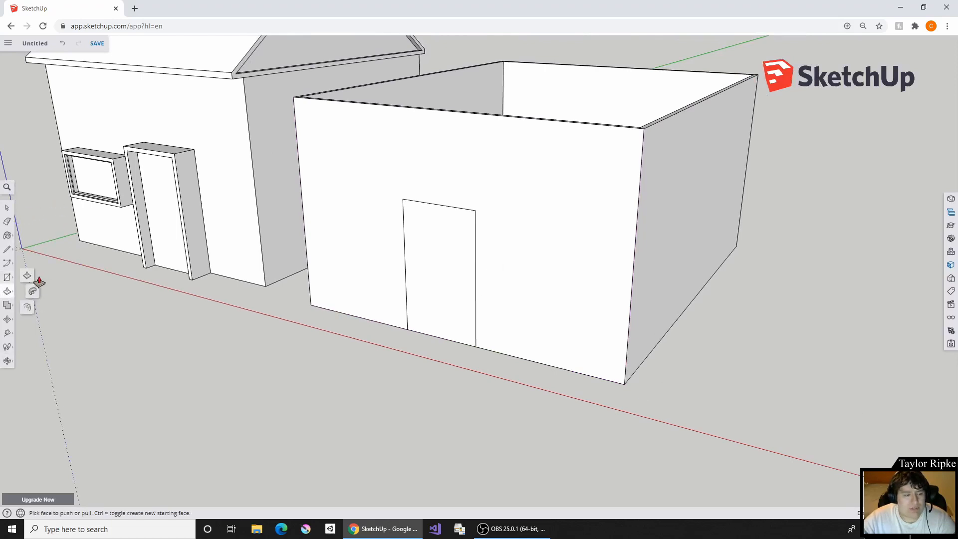
scroll(499, 282, up, 5)
middle_drag(554, 244, 445, 368)
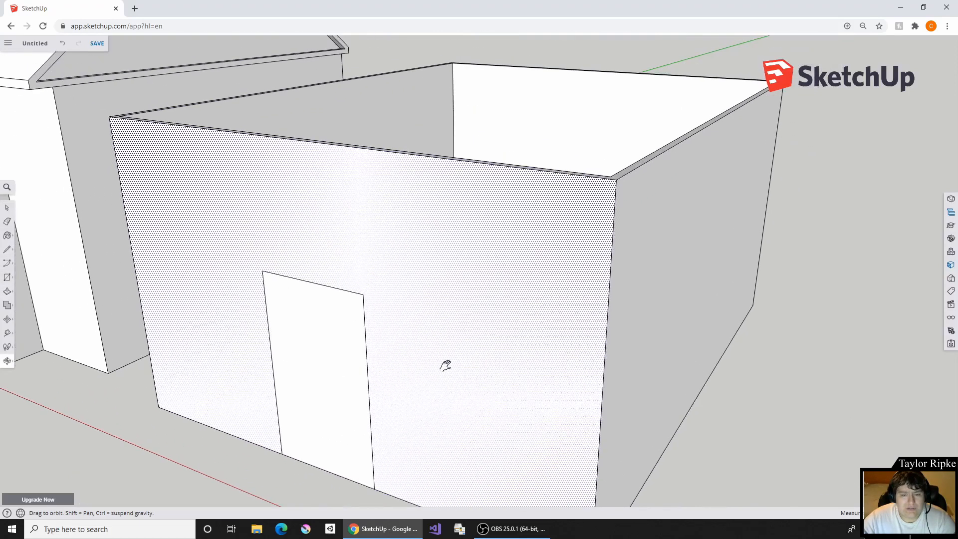
click(322, 397)
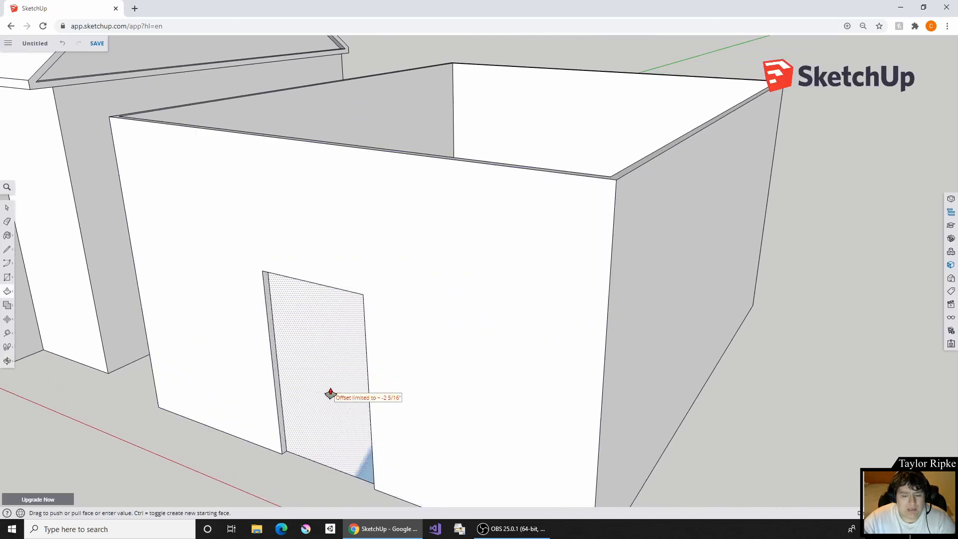
click(329, 394)
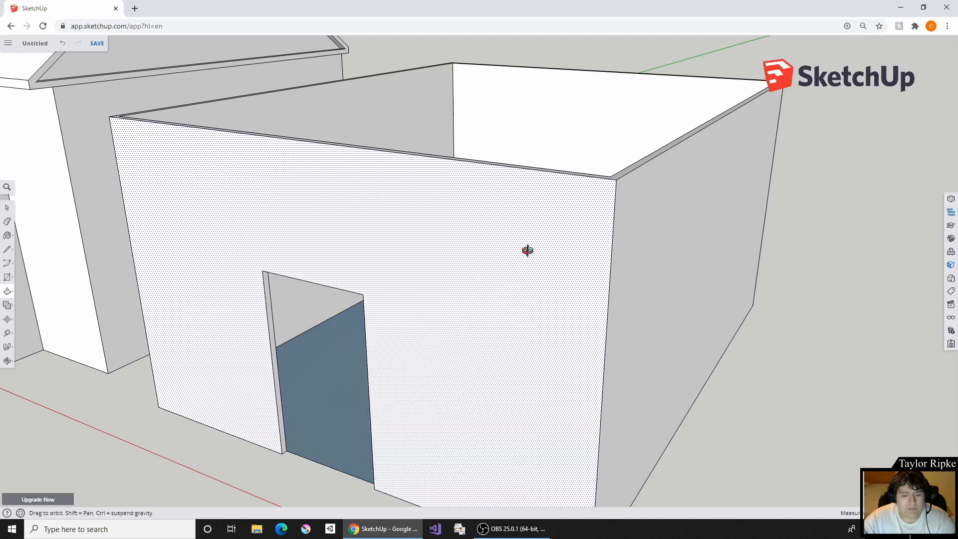
- Draw a long horizontal window rectangle on the front wall above the doorway, extending past both of its sides
mouse_move(524, 250)
middle_down()
mouse_move(575, 224)
mouse_move(586, 207)
mouse_move(501, 278)
mouse_move(414, 315)
mouse_move(537, 251)
middle_up()
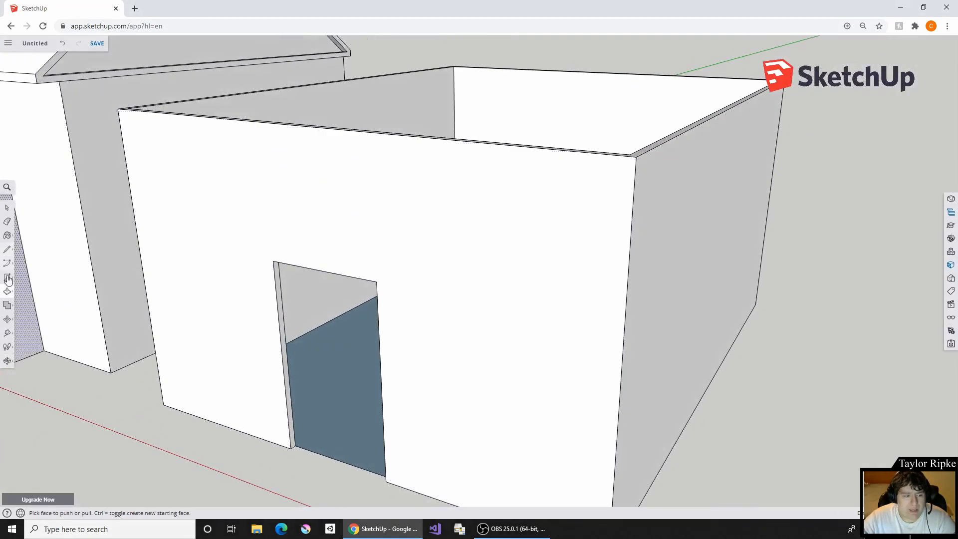
click(5, 278)
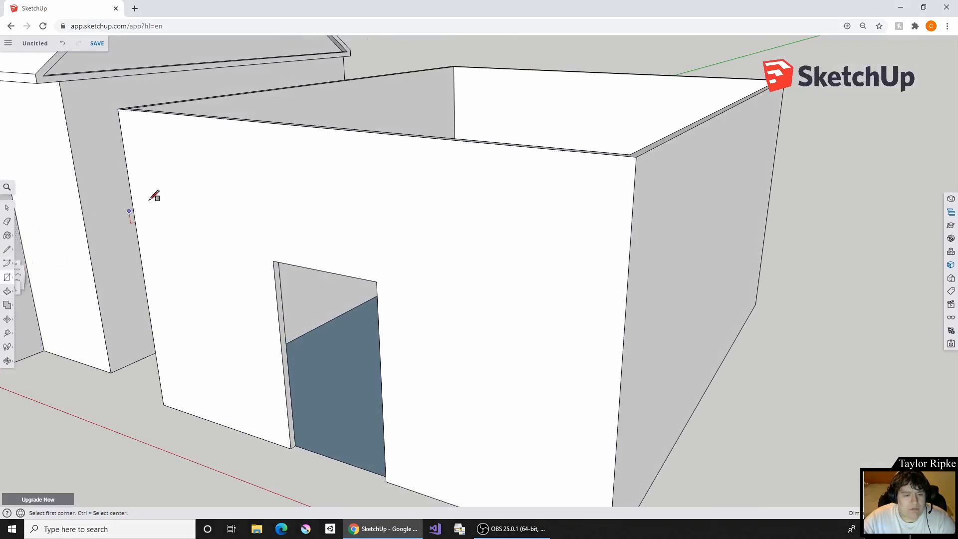
click(170, 163)
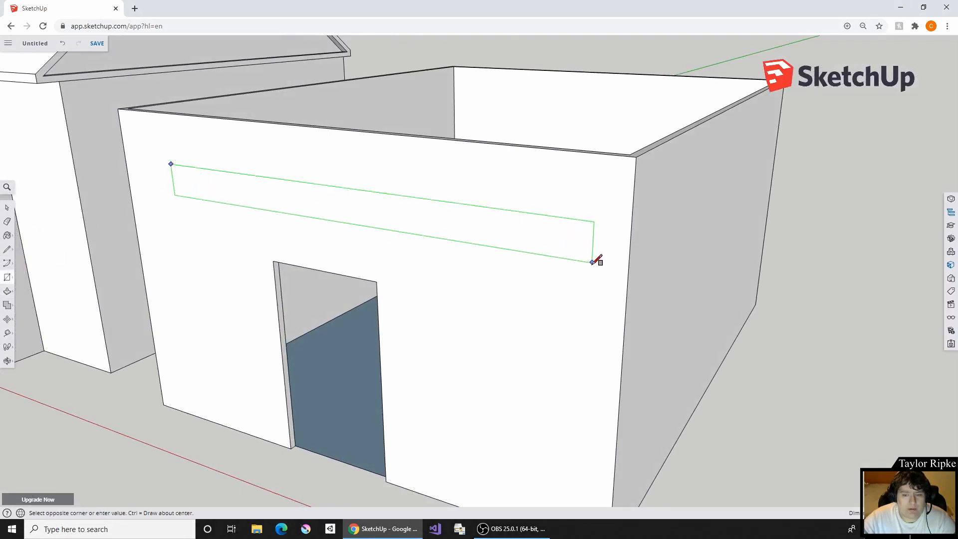
click(536, 289)
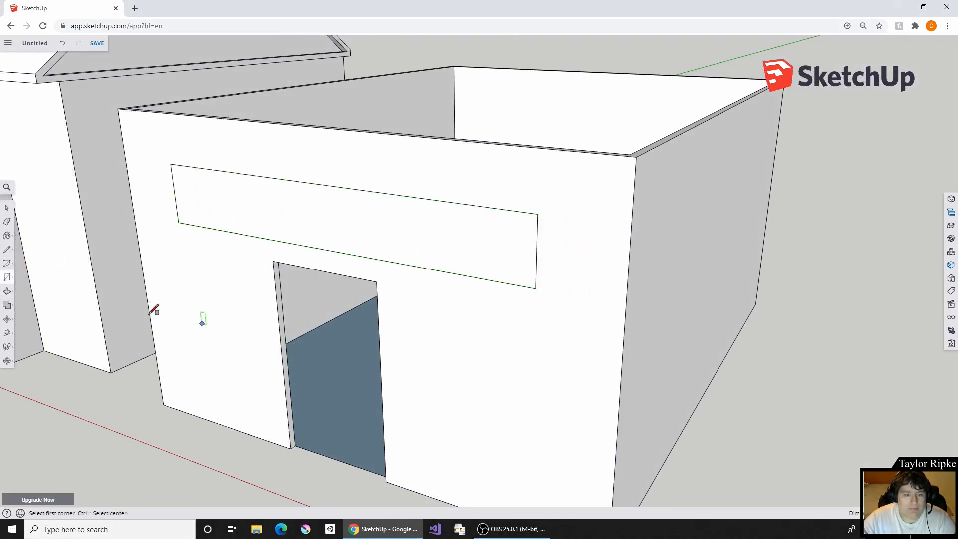
click(8, 292)
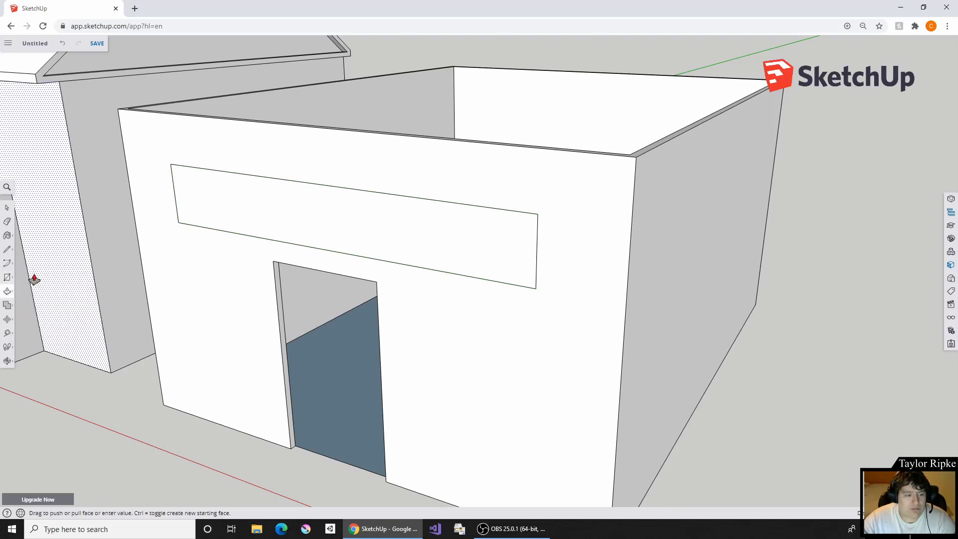
right_click(98, 260)
click(99, 260)
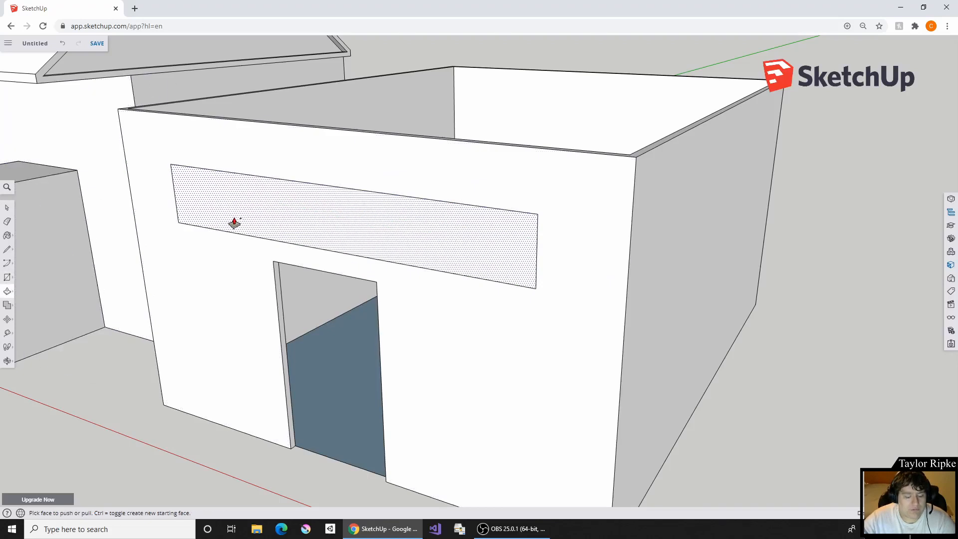
key(ctrl+z)
- Push the long window rectangle above the doorway through the wall with Push/Pull to cut an opening
click(309, 221)
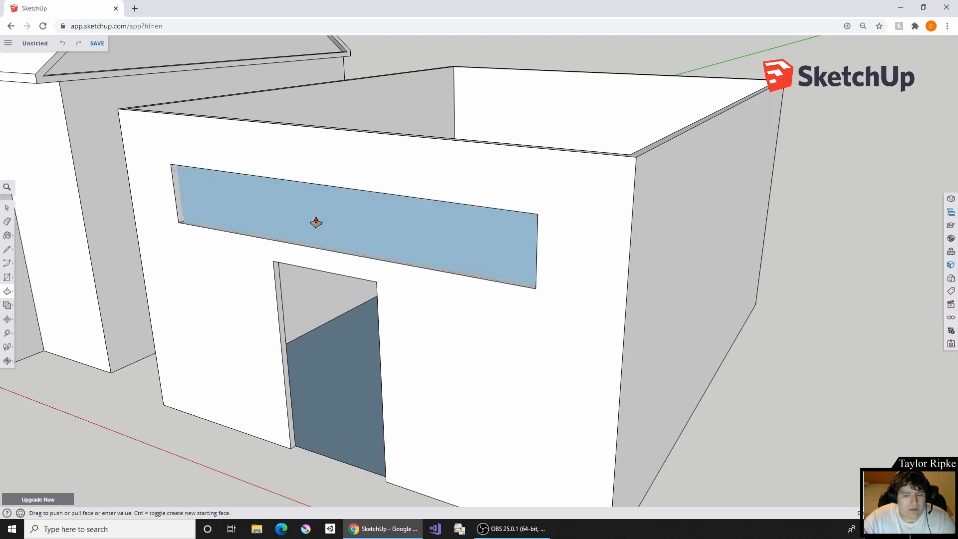
click(414, 189)
middle_drag(472, 213, 426, 212)
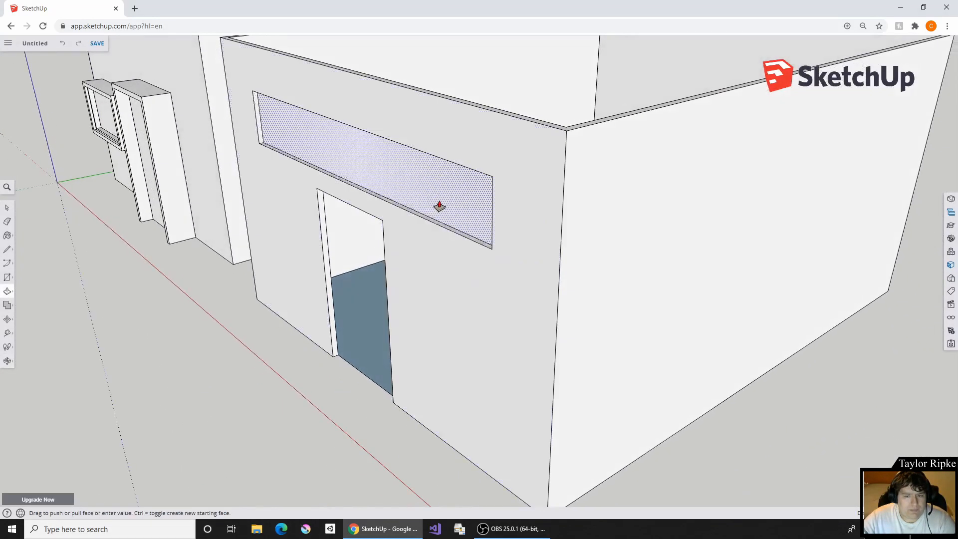
click(444, 204)
click(466, 208)
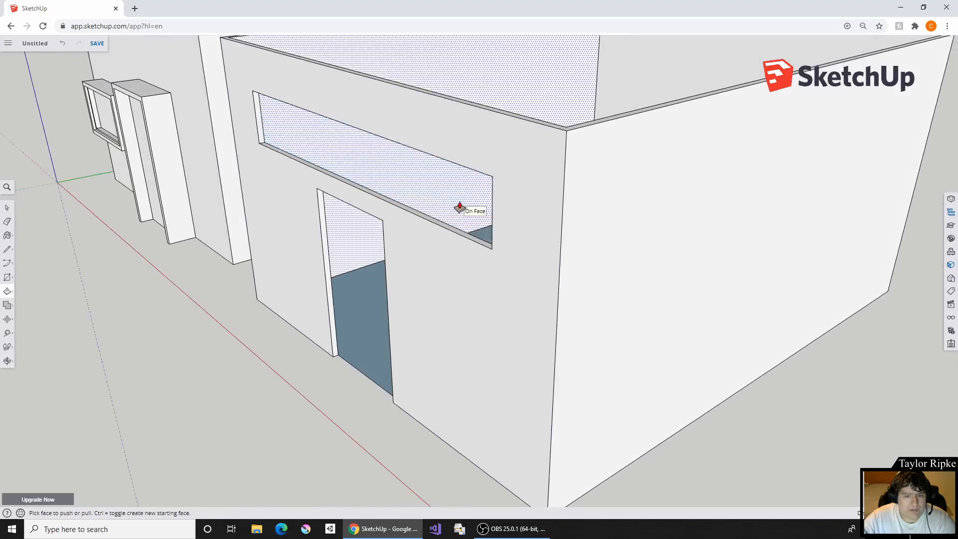
- Draw a very small rectangle on the floor inside the walled room, away from the walls, as the base of a post
middle_drag(488, 167, 571, 122)
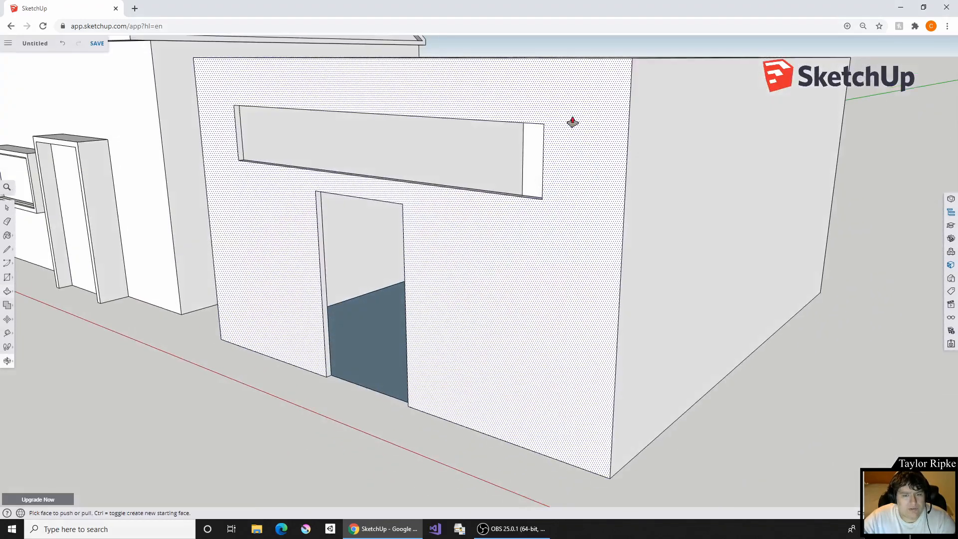
middle_drag(530, 88, 394, 347)
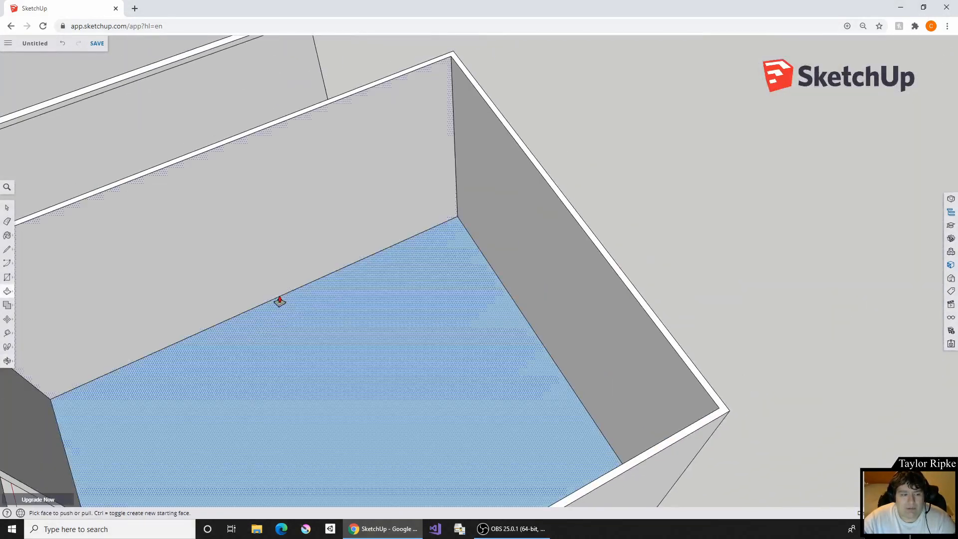
shift+middle_drag(210, 320, 284, 243)
middle_drag(10, 263, 235, 302)
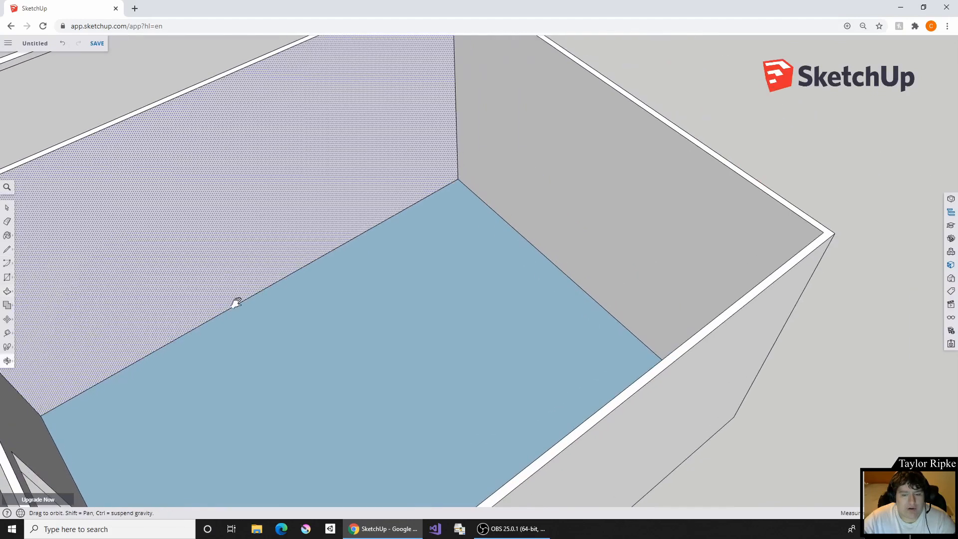
click(6, 279)
click(393, 290)
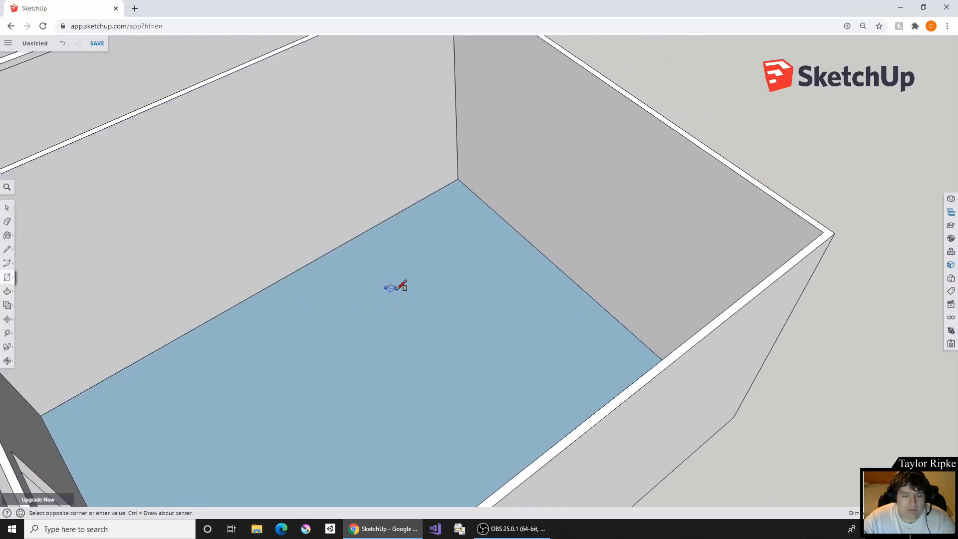
scroll(399, 286, up, 2)
scroll(387, 286, up, 3)
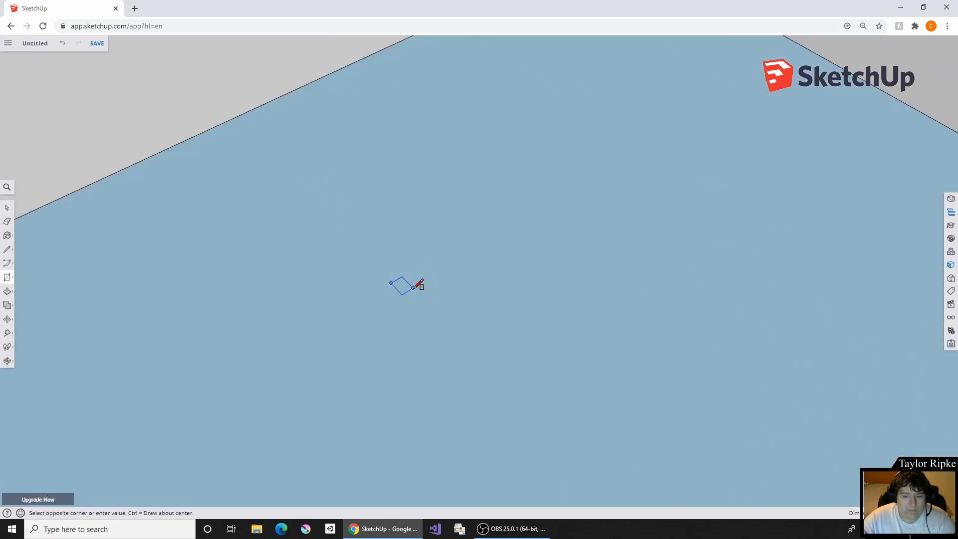
click(413, 284)
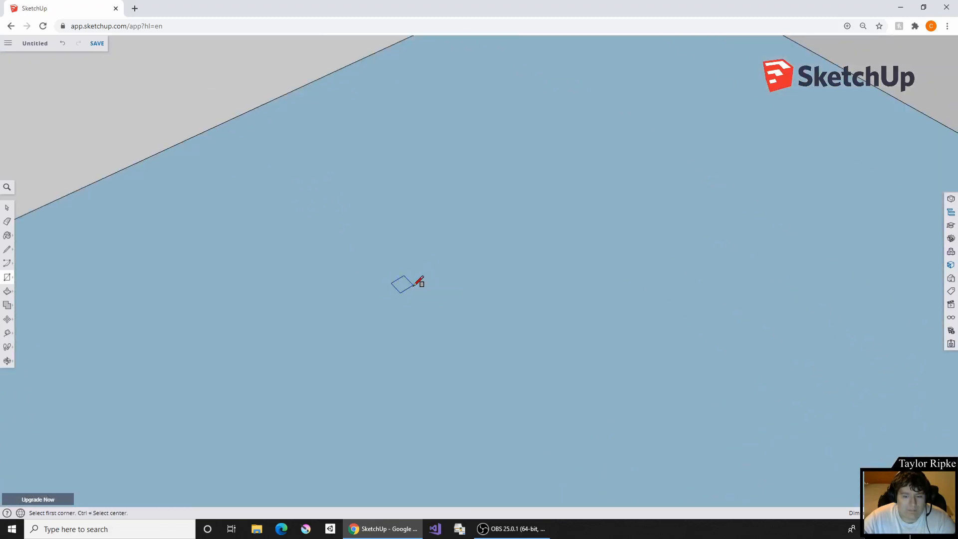
- Push/Pull the small floor rectangle upward into a thin, tall post
click(7, 291)
click(405, 286)
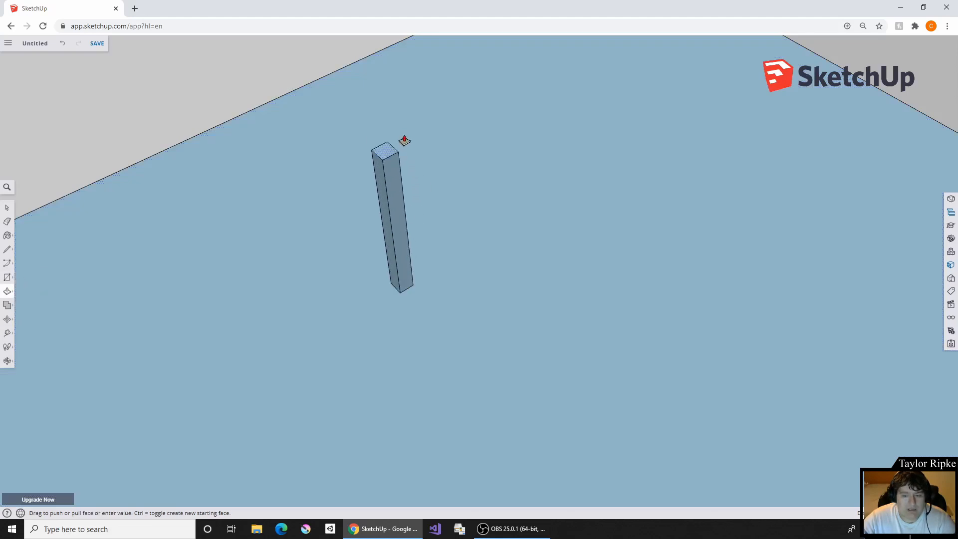
click(403, 140)
middle_drag(516, 182, 186, 293)
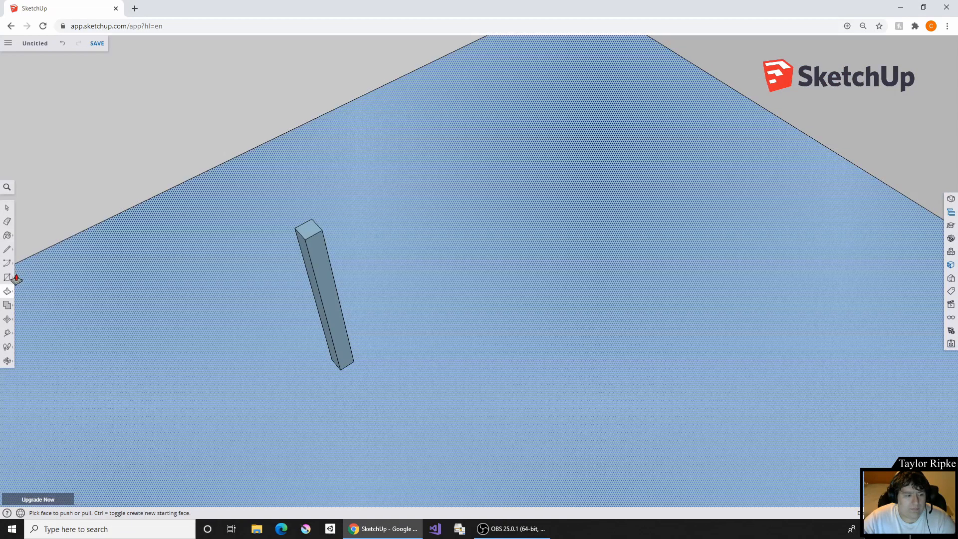
click(9, 277)
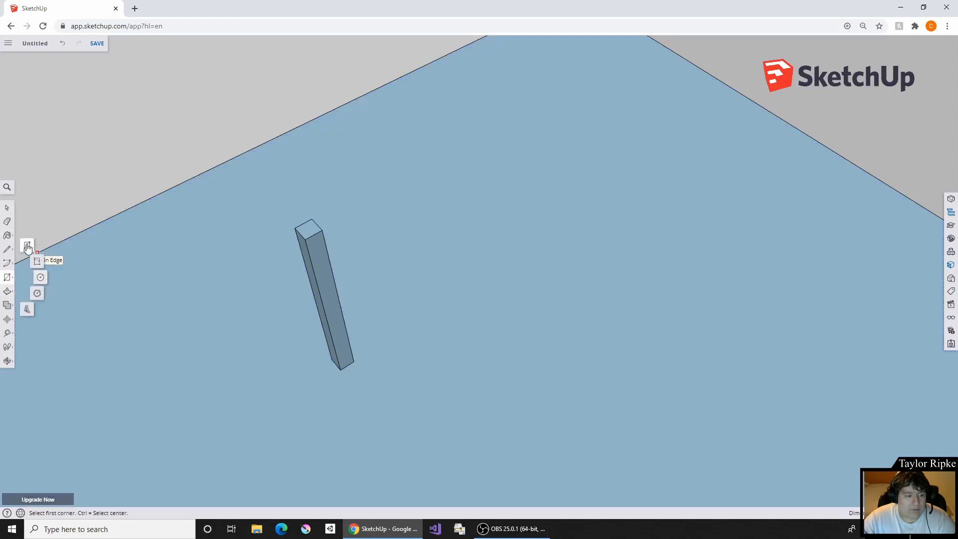
click(38, 256)
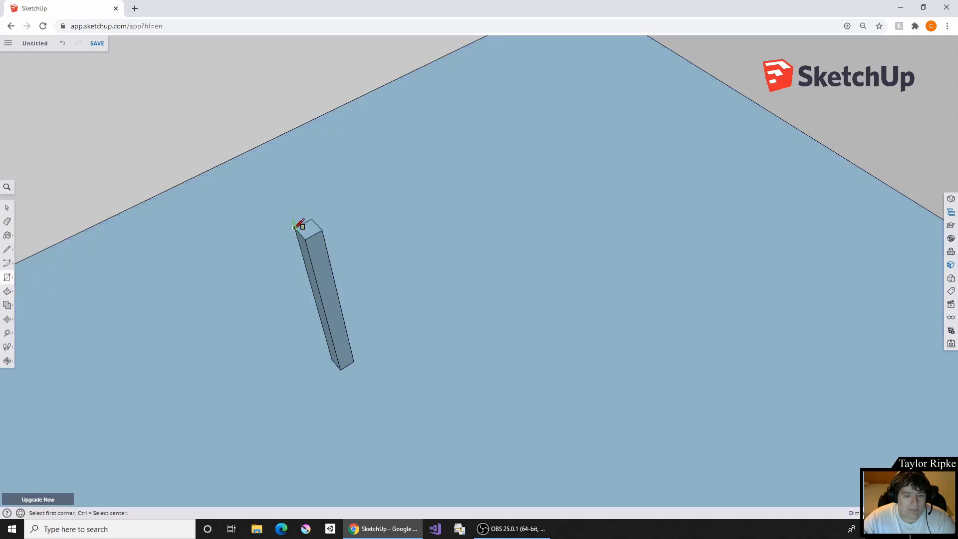
click(295, 227)
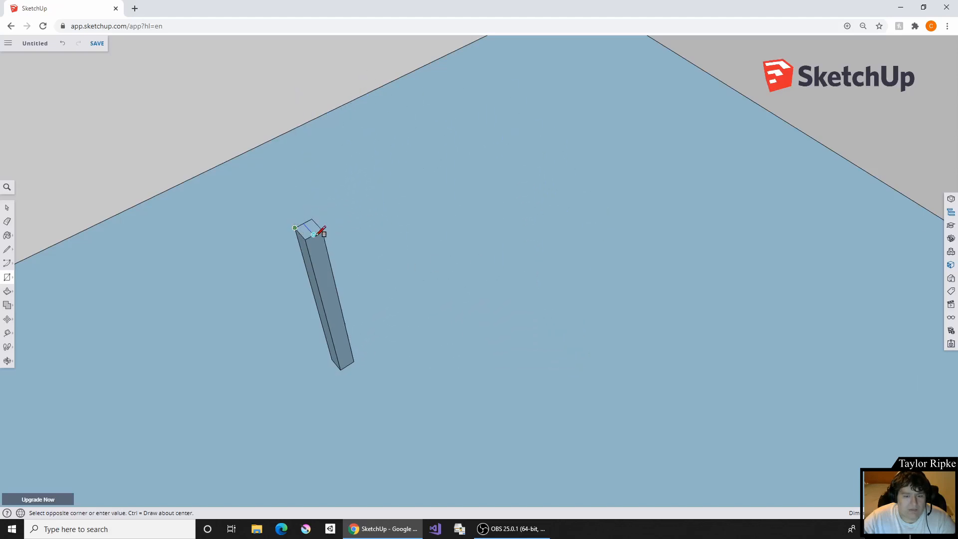
right_click(338, 232)
click(418, 212)
key(z)
key(ctrl+z)
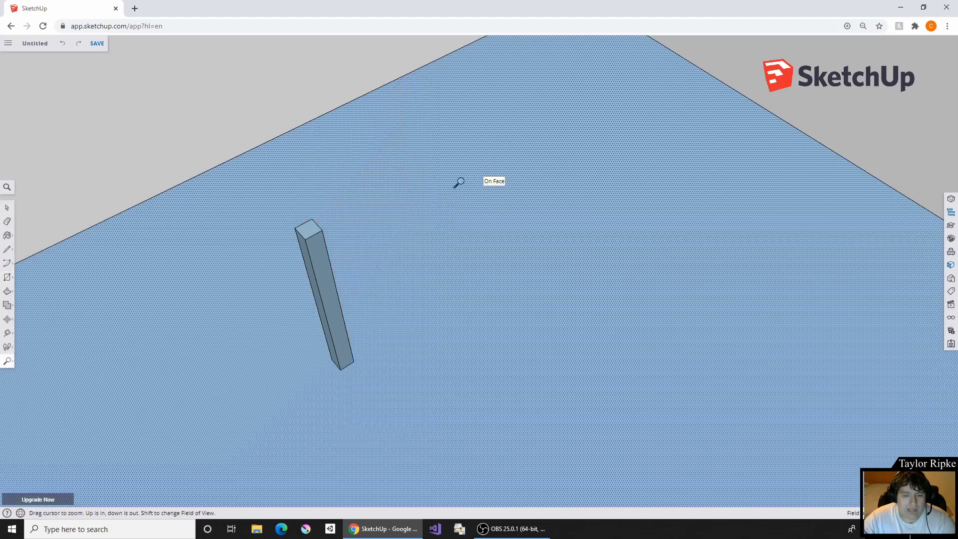
- Draw a second very small rectangle on the room's floor, a short distance from the first post, as another post base
click(7, 277)
click(32, 261)
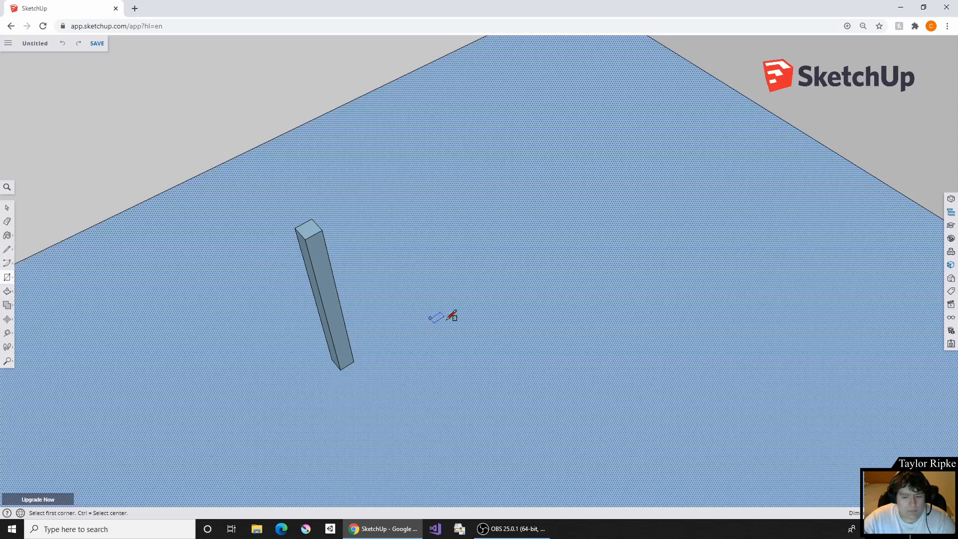
click(500, 334)
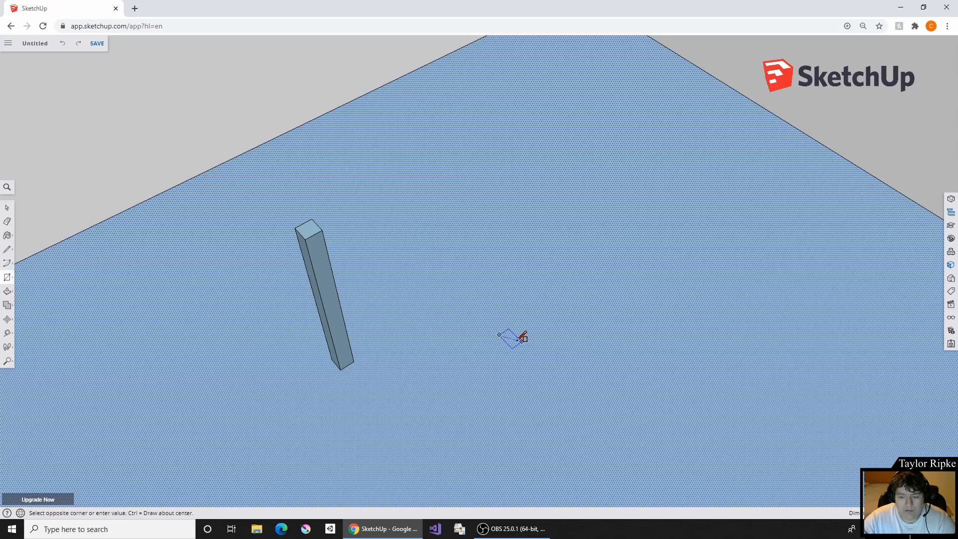
click(518, 336)
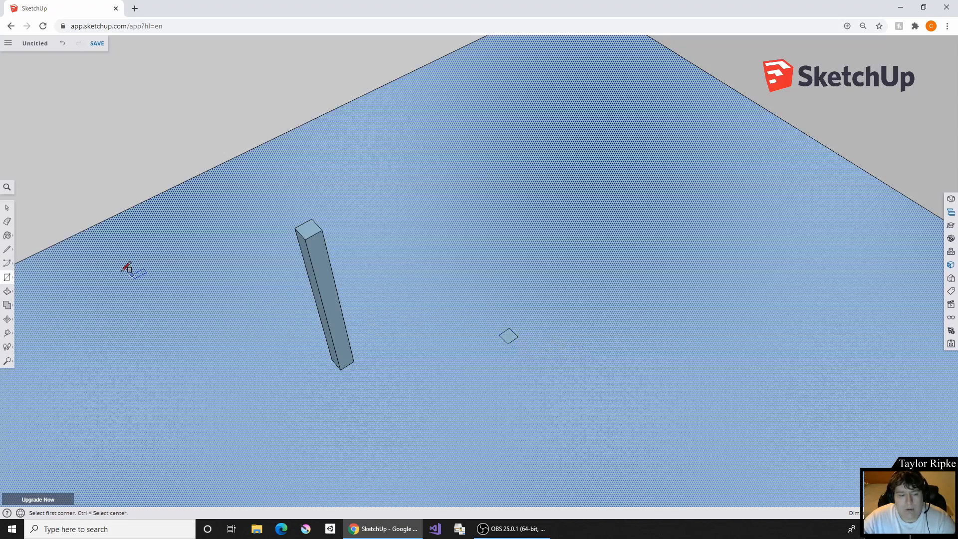
- Push/Pull the second small floor rectangle upward into a thin post of roughly the first post's height
click(7, 291)
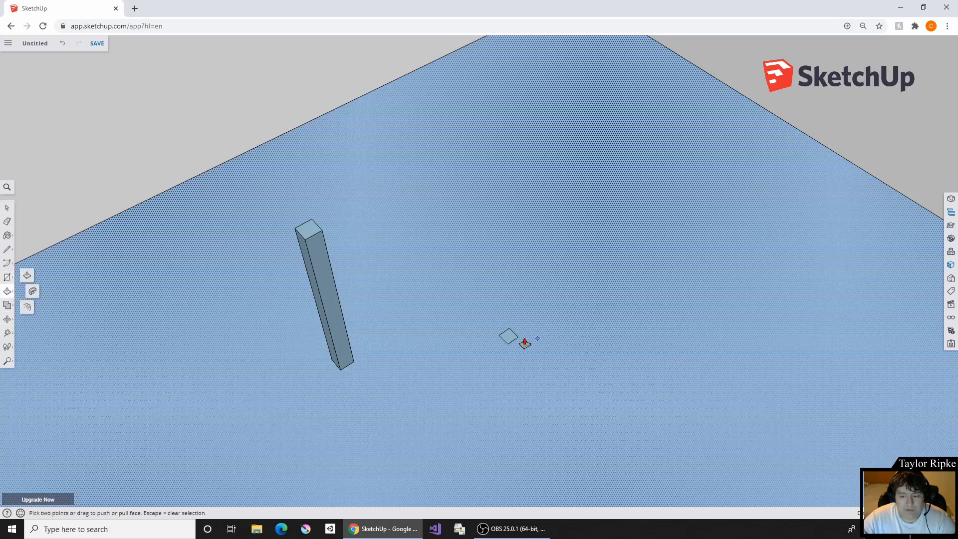
click(510, 334)
right_click(509, 324)
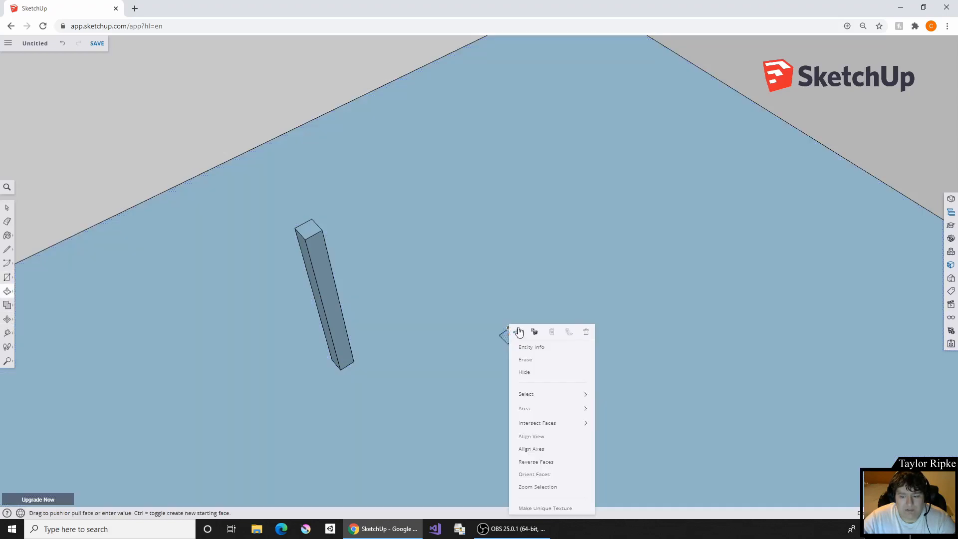
click(512, 318)
key(ctrl+z)
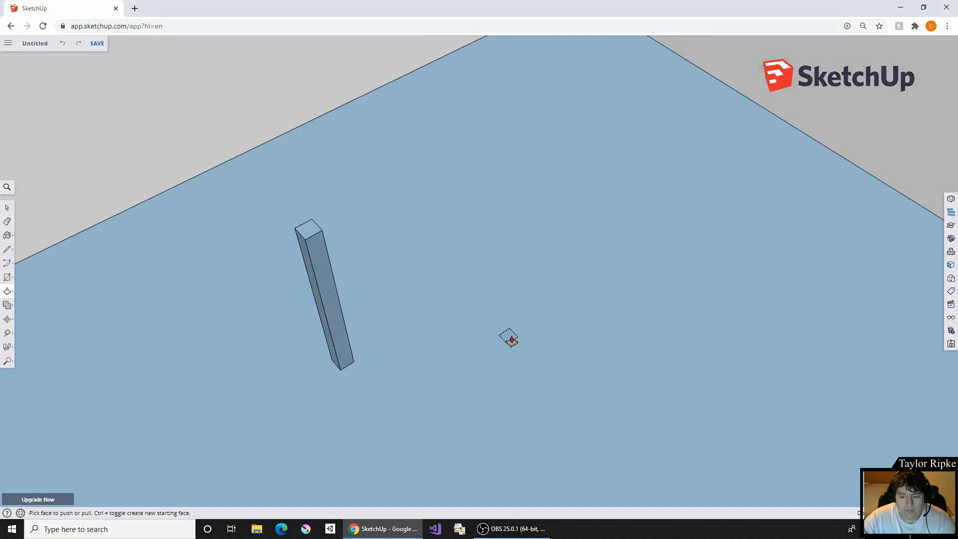
drag(510, 334, 515, 238)
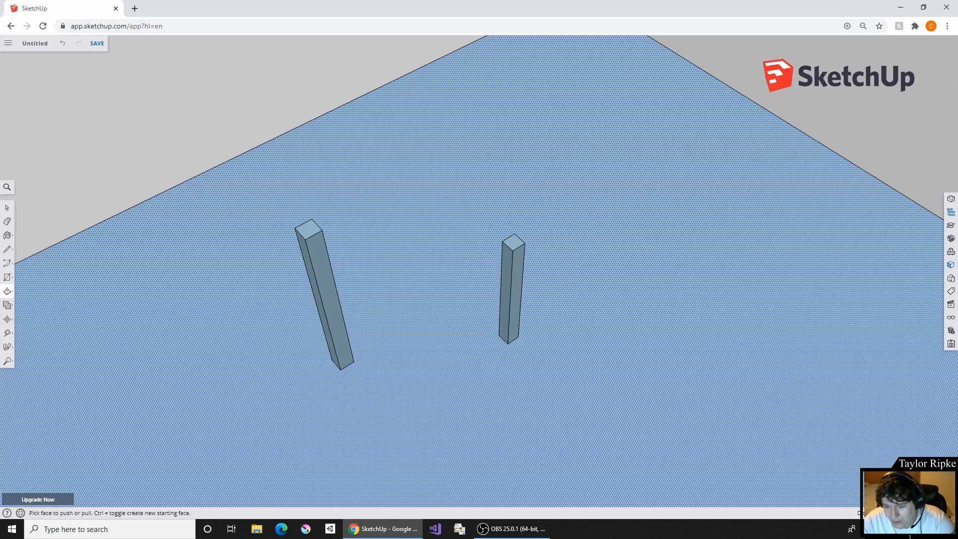
drag(513, 242, 520, 125)
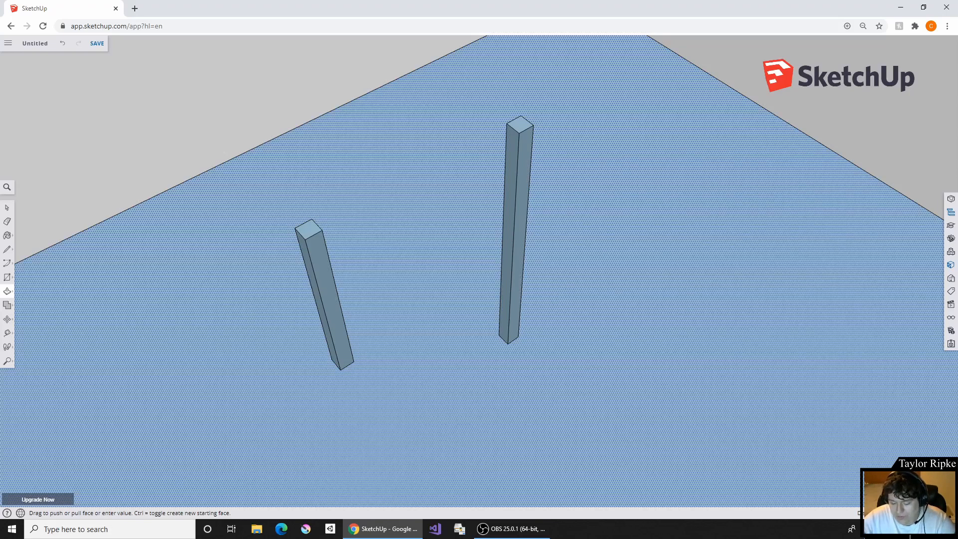
key(Return)
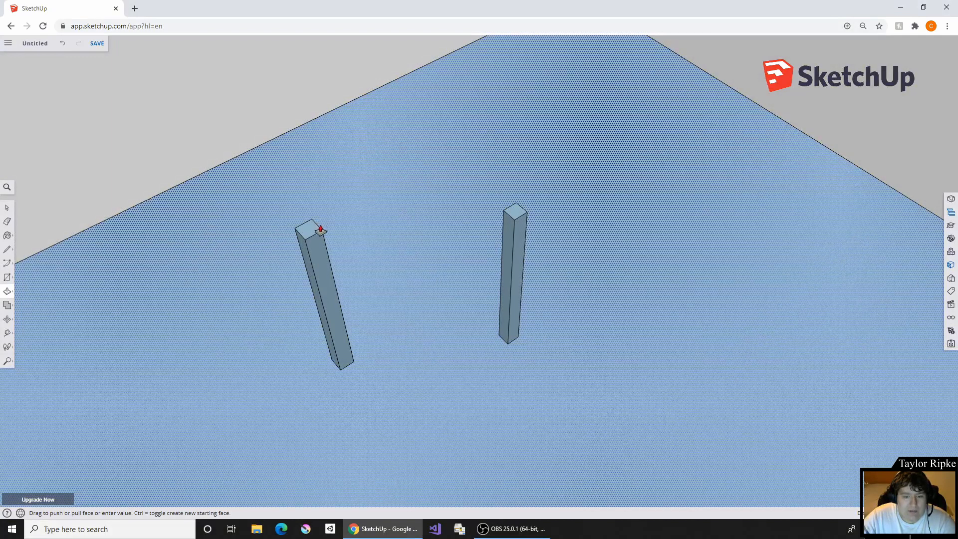
- Adjust the first post's height with Push/Pull until its top looks level with the second post's top
mouse_move(321, 229)
mouse_down()
mouse_move(338, 370)
mouse_move(338, 330)
mouse_move(306, 220)
mouse_up()
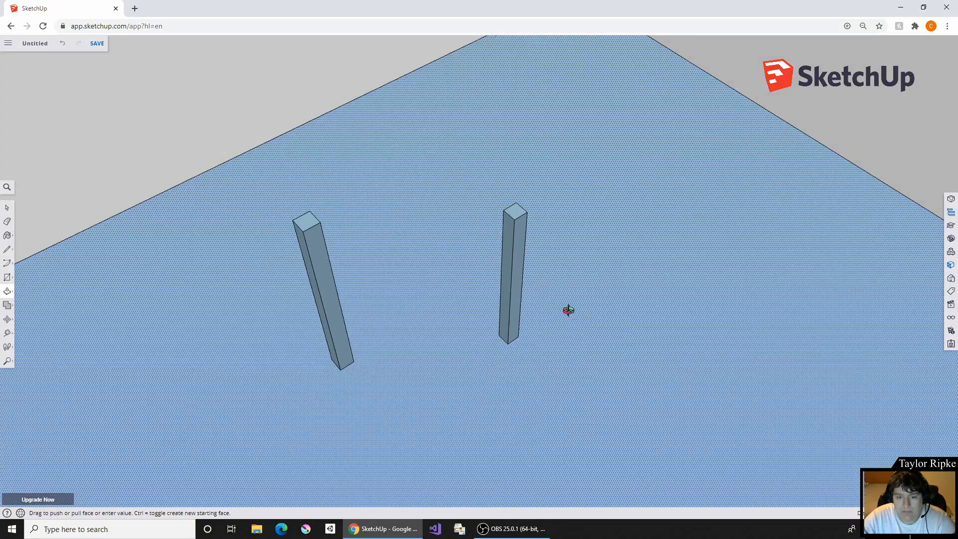
middle_drag(567, 310, 232, 338)
click(11, 292)
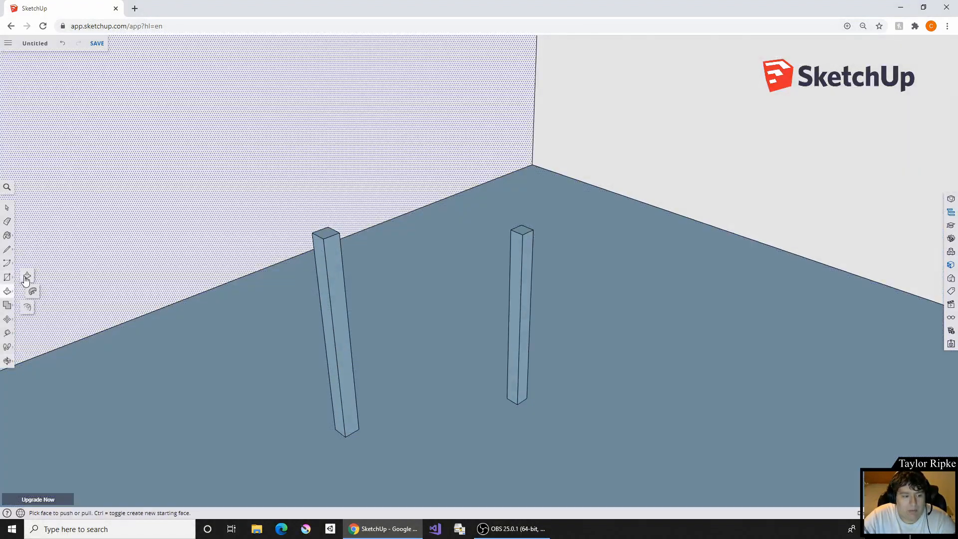
click(26, 276)
drag(325, 232, 324, 239)
key(ctrl+z)
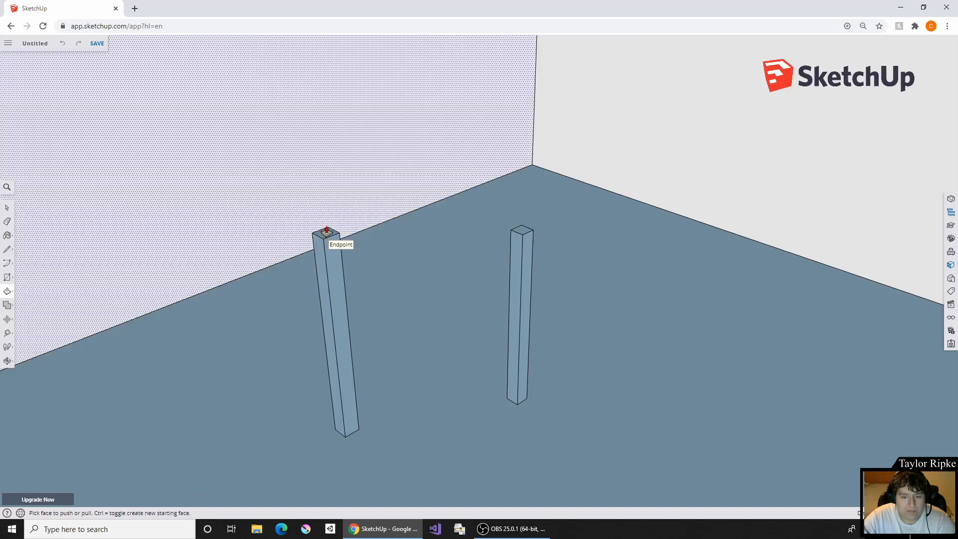
right_click(327, 231)
click(325, 235)
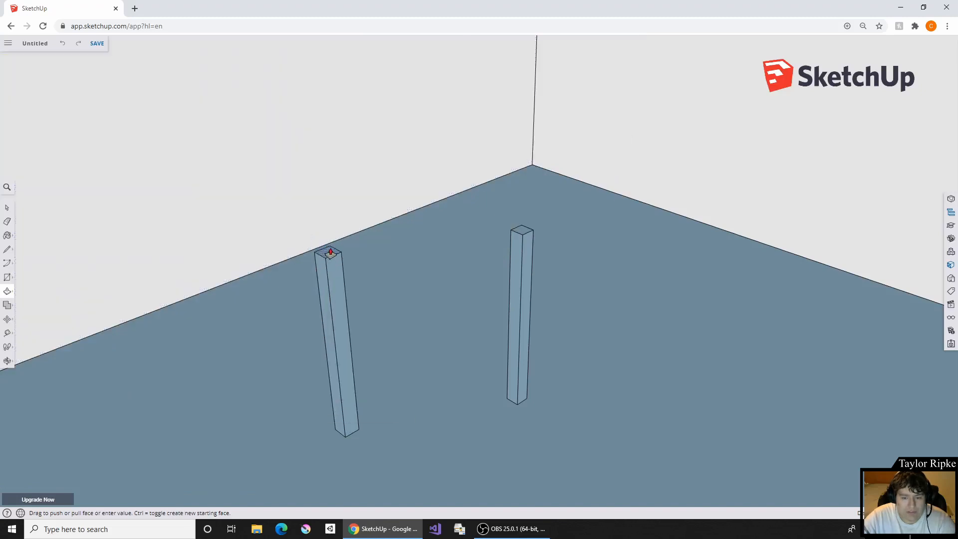
click(330, 252)
middle_drag(496, 353, 310, 232)
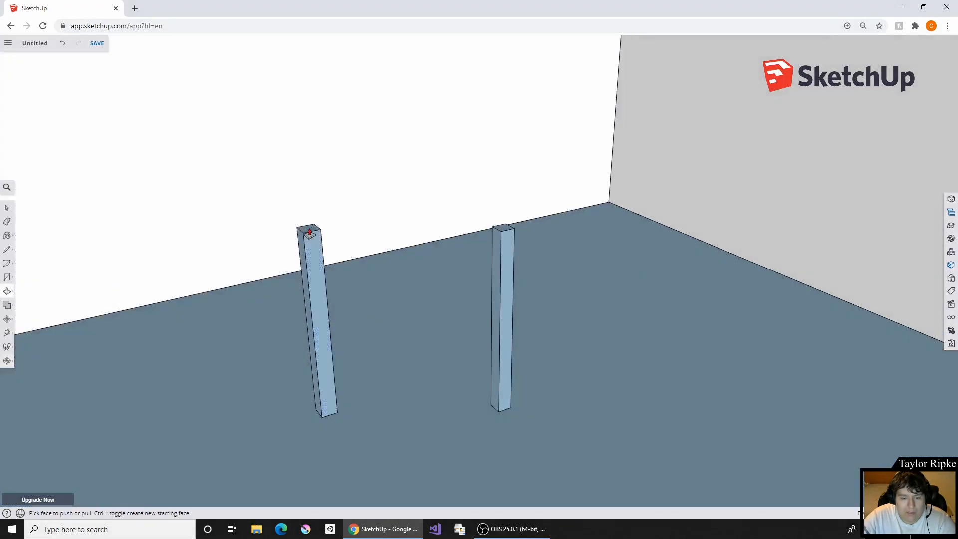
click(311, 228)
click(313, 252)
middle_drag(390, 279, 287, 274)
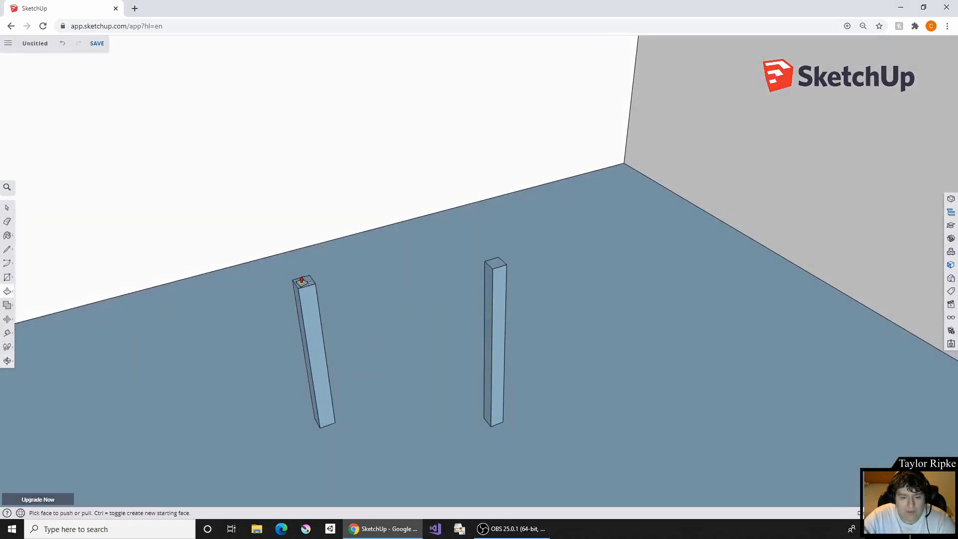
click(299, 282)
click(300, 268)
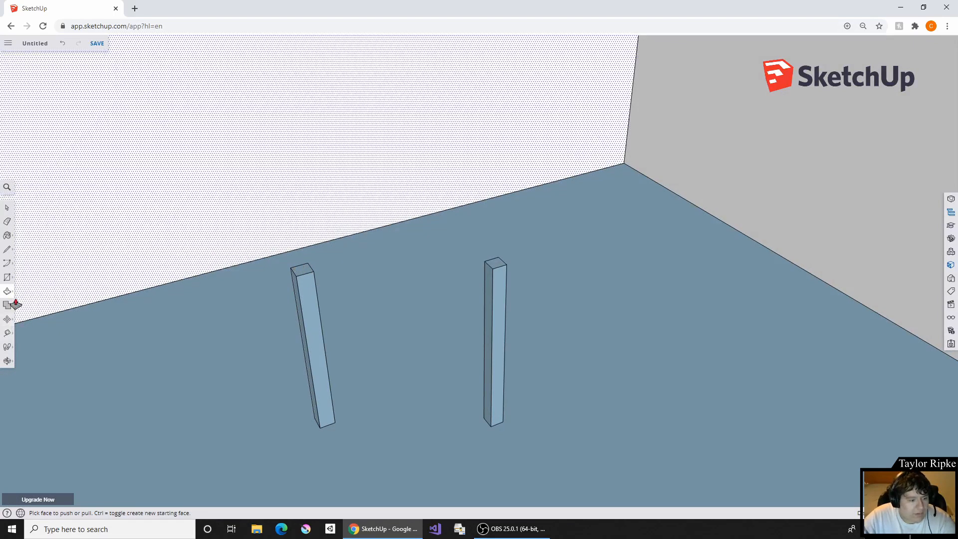
- Try to bridge the tops of the two posts with a rectangle from the first post to the second, and undo it
click(7, 279)
click(27, 248)
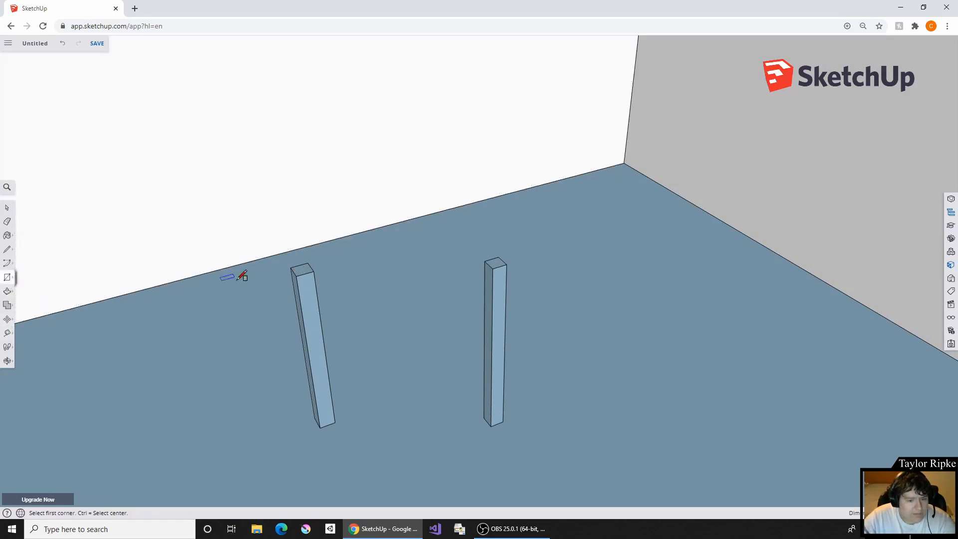
click(290, 265)
click(510, 263)
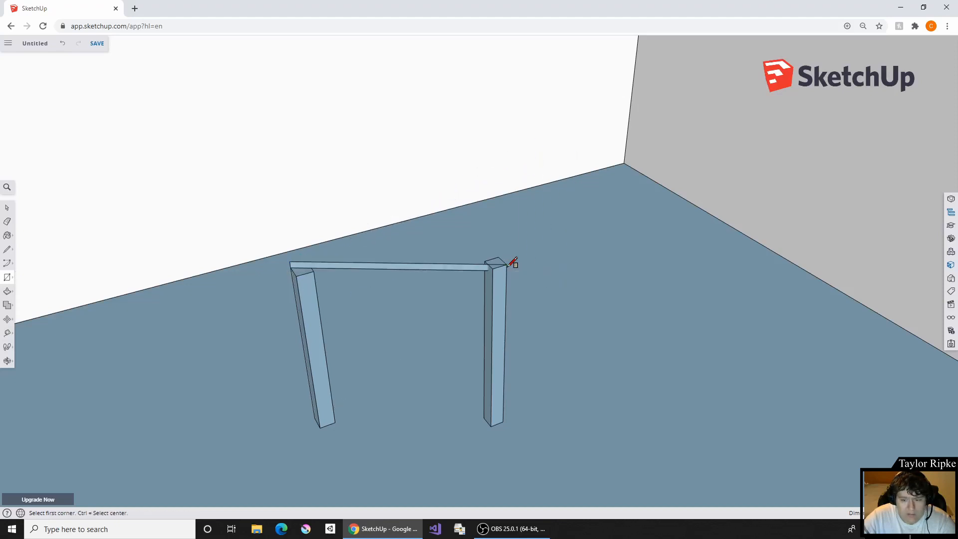
right_click(508, 265)
mouse_move(520, 241)
middle_down()
mouse_move(220, 409)
mouse_move(260, 367)
middle_up()
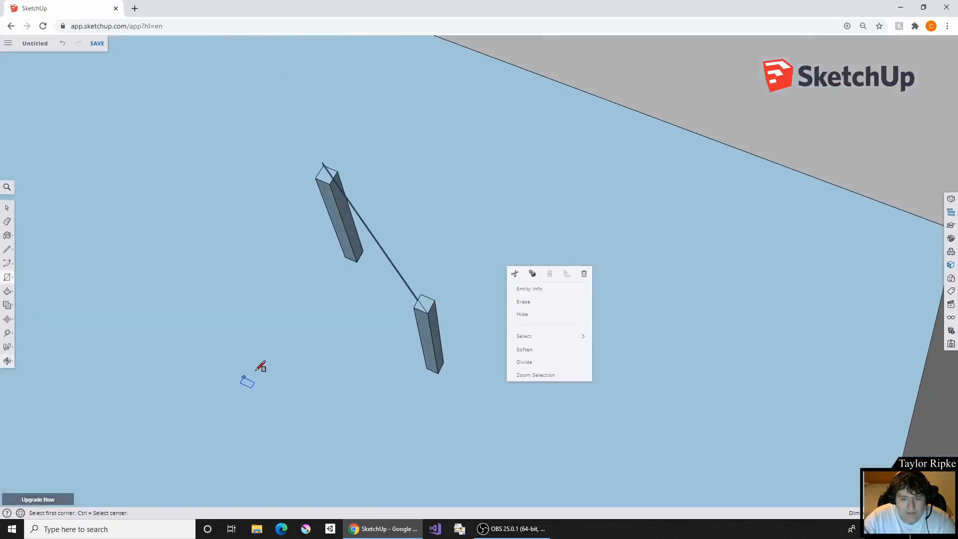
key(ctrl+z)
- Try again to span the two posts with a rectangle started at a top corner of one post, and undo it
click(324, 166)
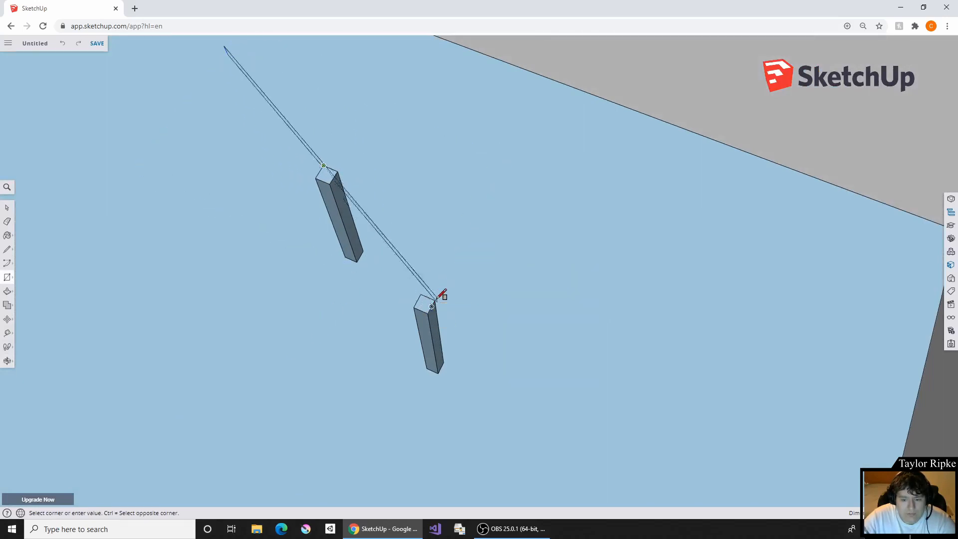
click(415, 307)
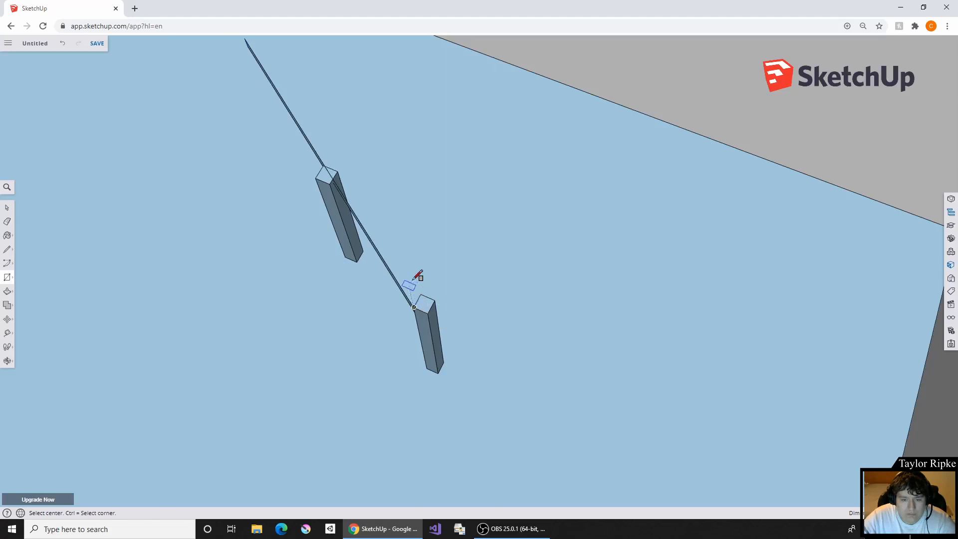
middle_drag(413, 280, 579, 77)
key(ctrl+z)
middle_drag(372, 225, 376, 246)
middle_drag(326, 279, 428, 368)
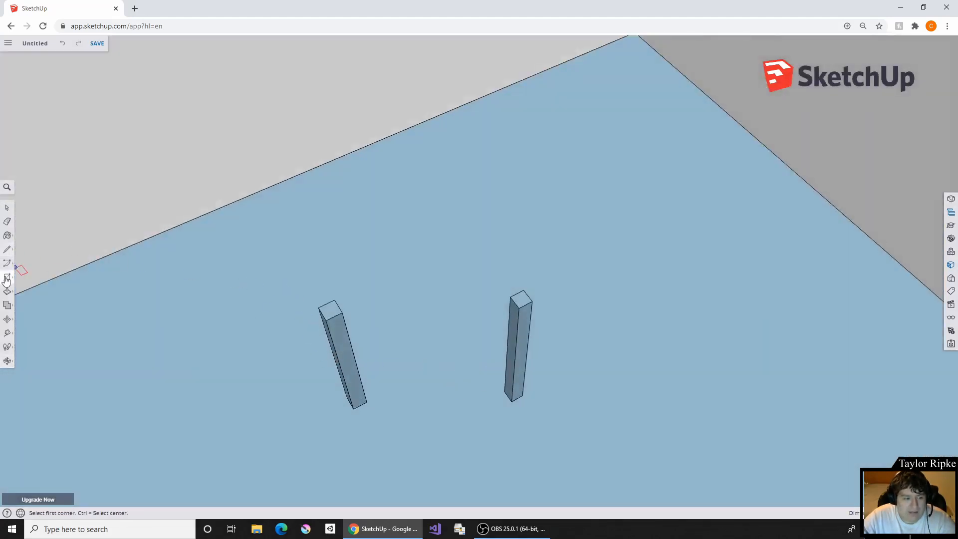
right_click(335, 314)
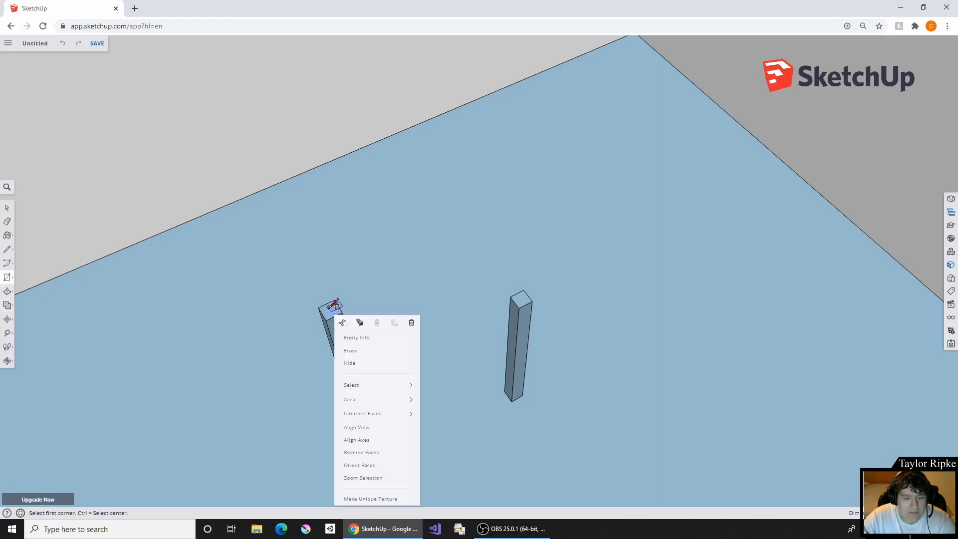
click(326, 302)
scroll(352, 282, down, 5)
key(ctrl+z)
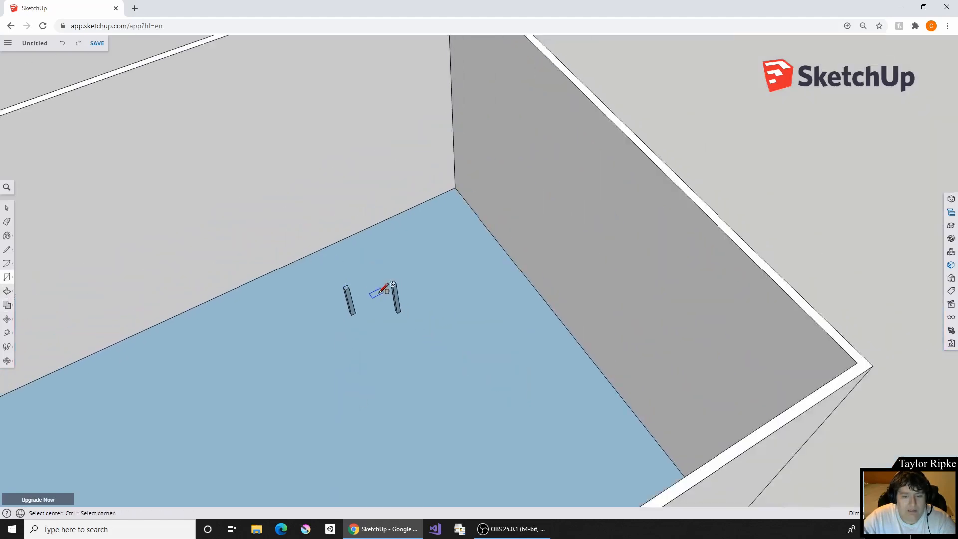
scroll(394, 307, down, 6)
scroll(270, 337, up, 6)
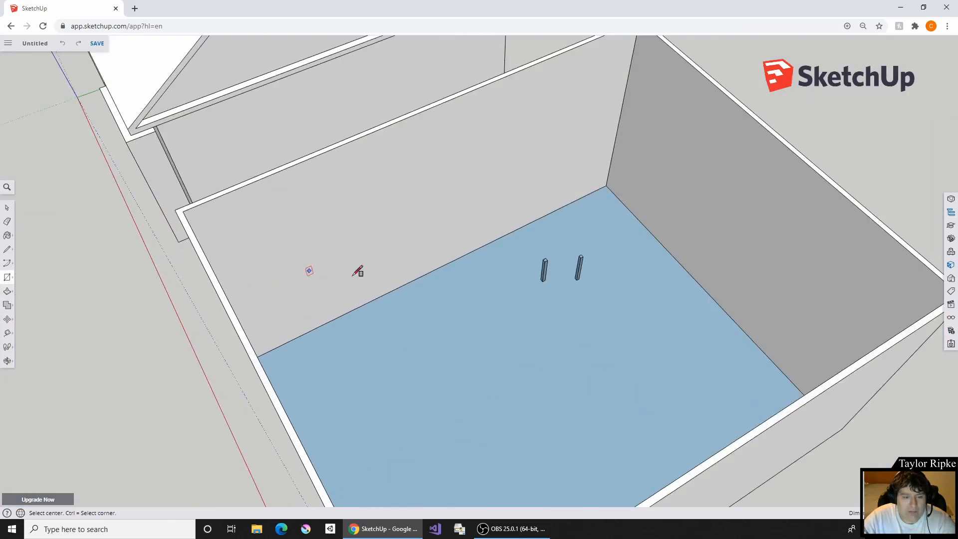
scroll(358, 271, down, 3)
scroll(174, 214, down, 5)
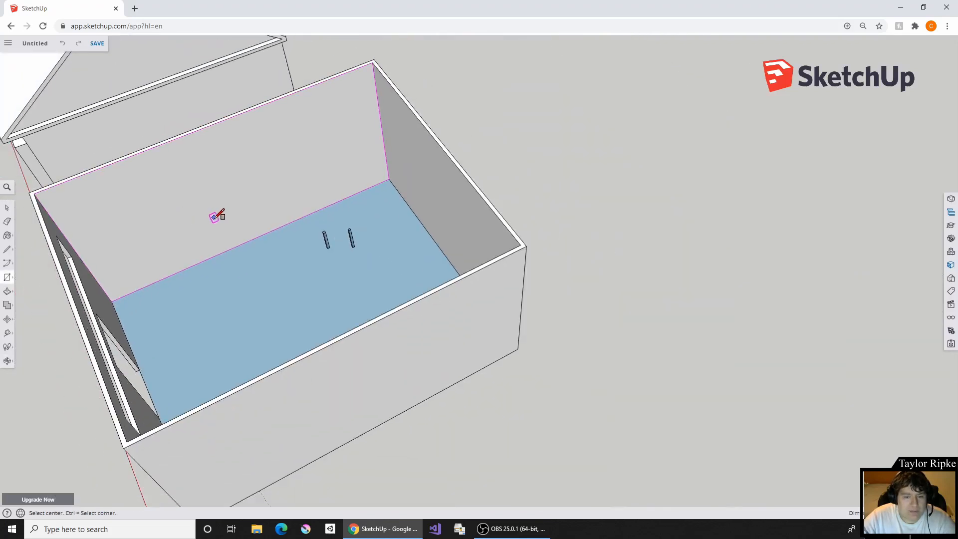
shift+middle_drag(214, 217, 251, 219)
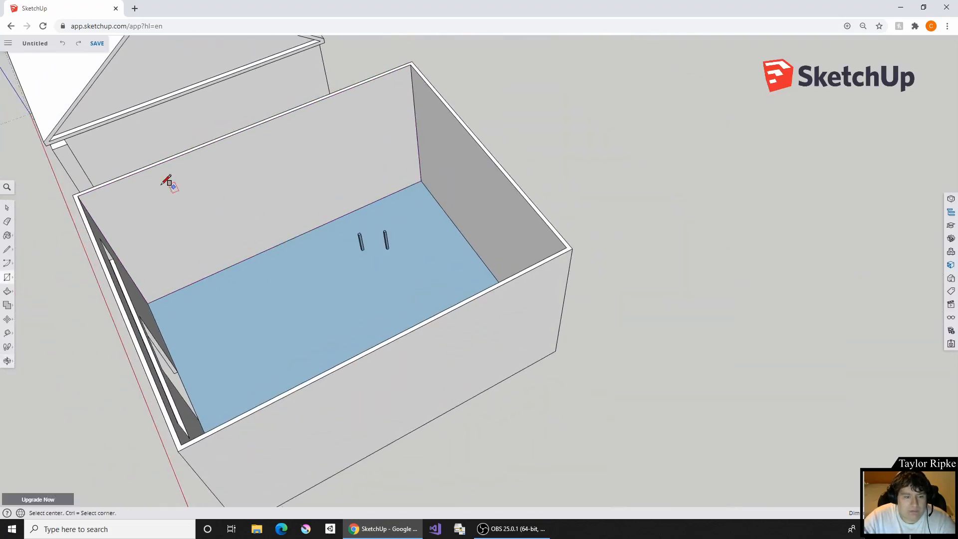
click(78, 195)
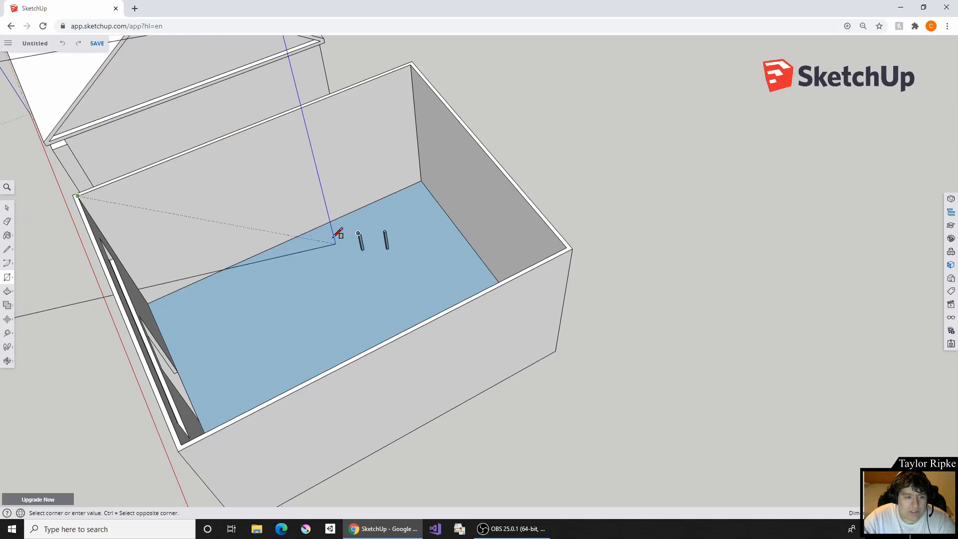
right_click(310, 227)
click(262, 201)
key(ctrl+z)
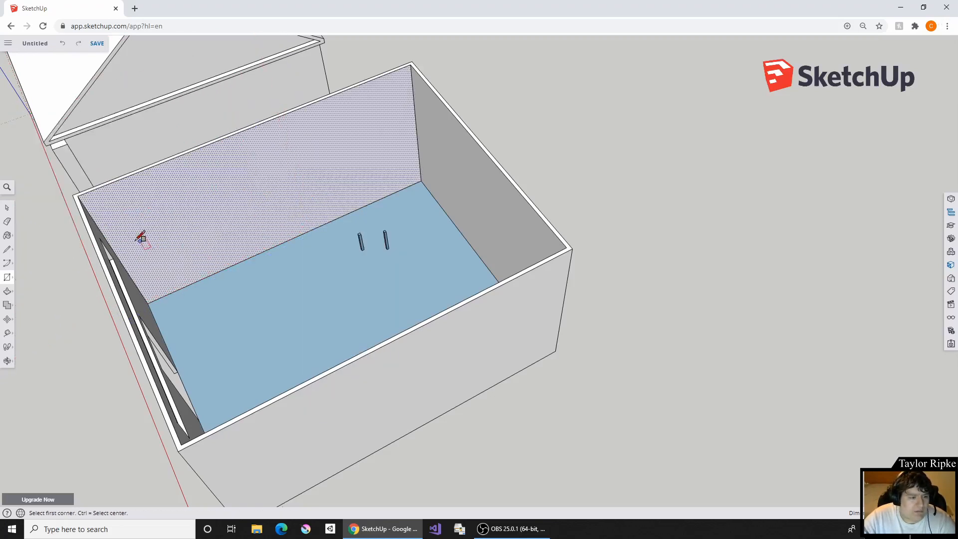
- Draw a rectangle between opposite inner corners of the wall tops to close the walled room with a flat roof face
click(79, 195)
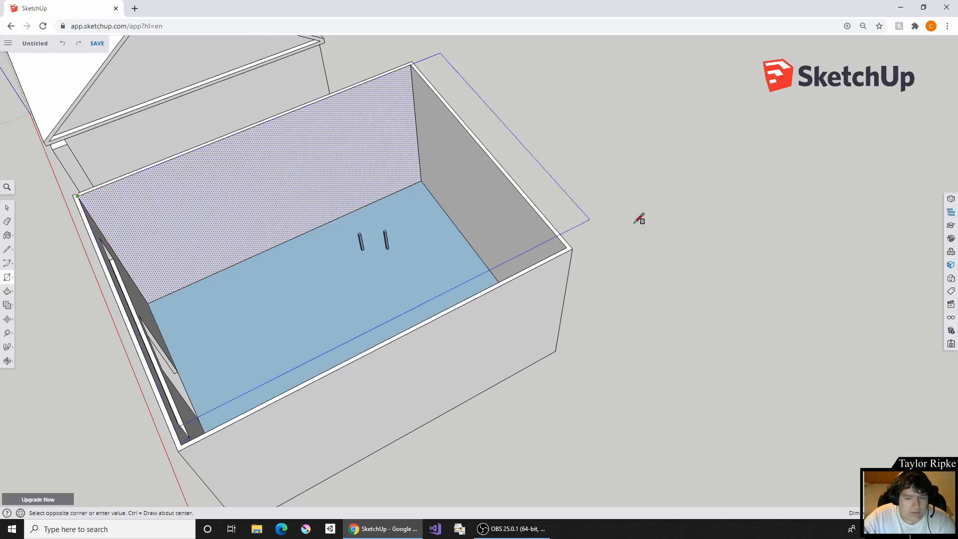
click(569, 246)
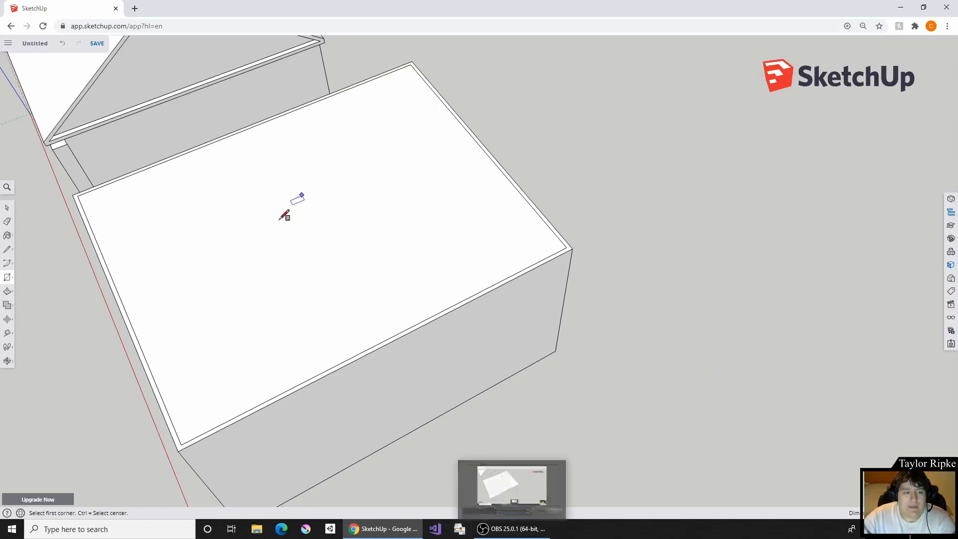
- Examine the closed room from underneath and through its front openings, together with the gable-roofed house beside it
middle_drag(284, 215, 440, 38)
middle_drag(148, 421, 373, 223)
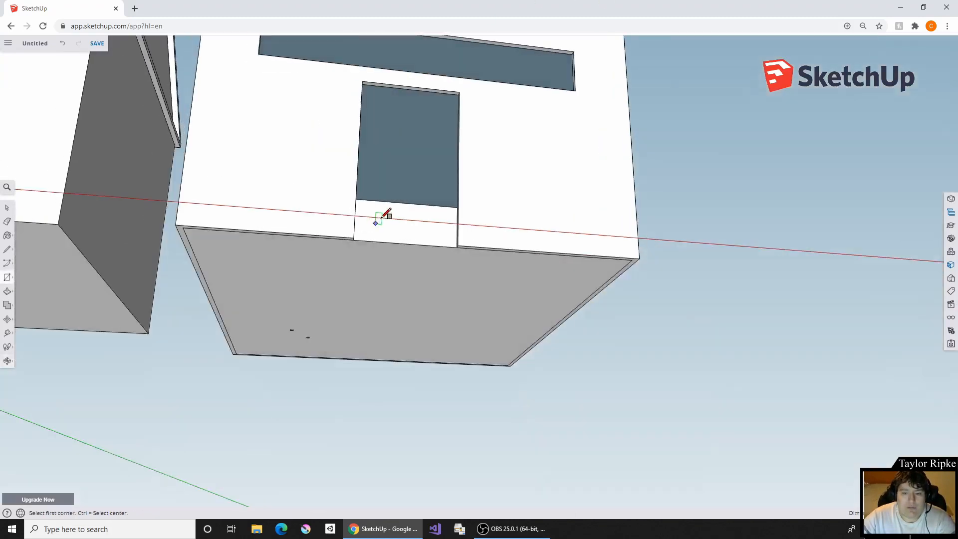
scroll(417, 201, up, 5)
middle_drag(417, 201, 508, 184)
scroll(514, 225, down, 3)
middle_drag(492, 280, 452, 364)
scroll(504, 359, up, 5)
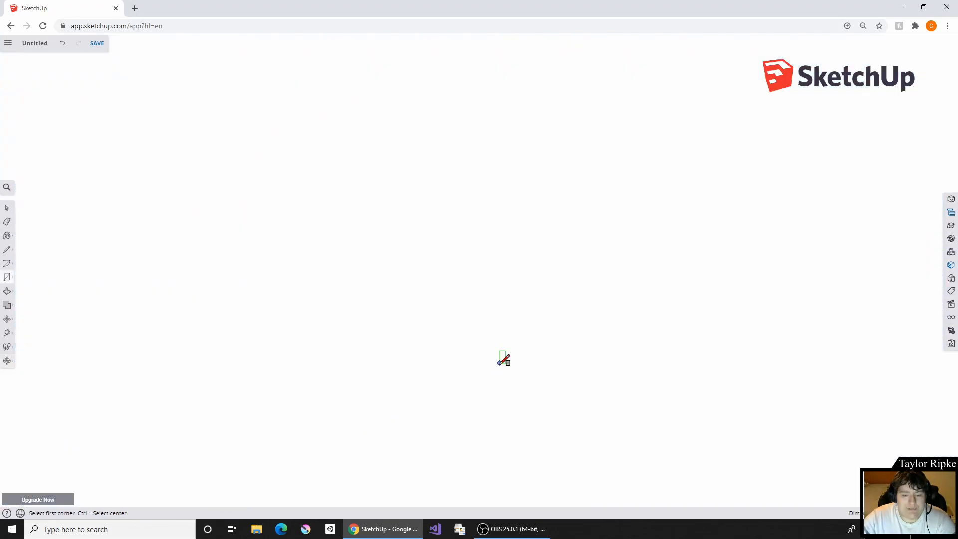
scroll(381, 291, down, 8)
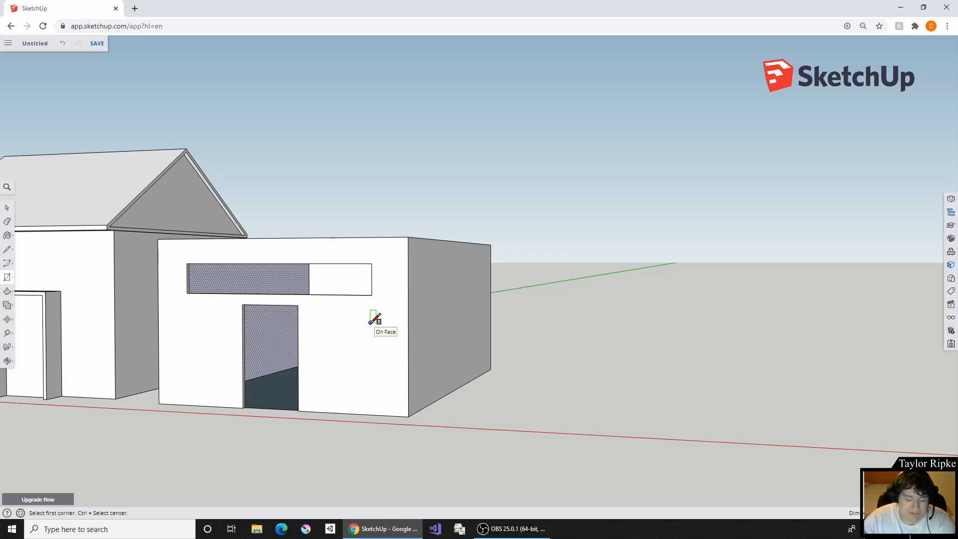
middle_drag(244, 154, 437, 243)
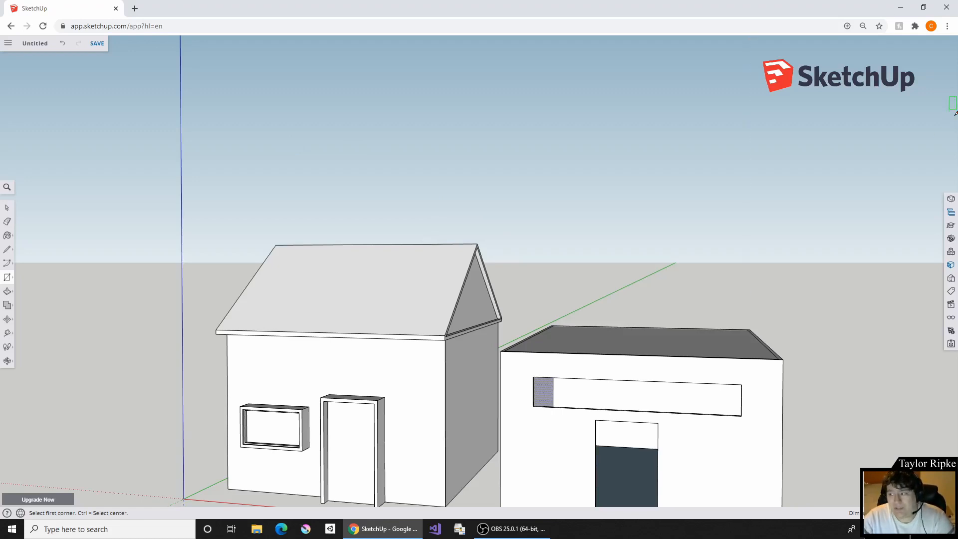
- Paint all four outer walls of the gable-roofed house with the Wood Floor material from the Wood collection
click(952, 268)
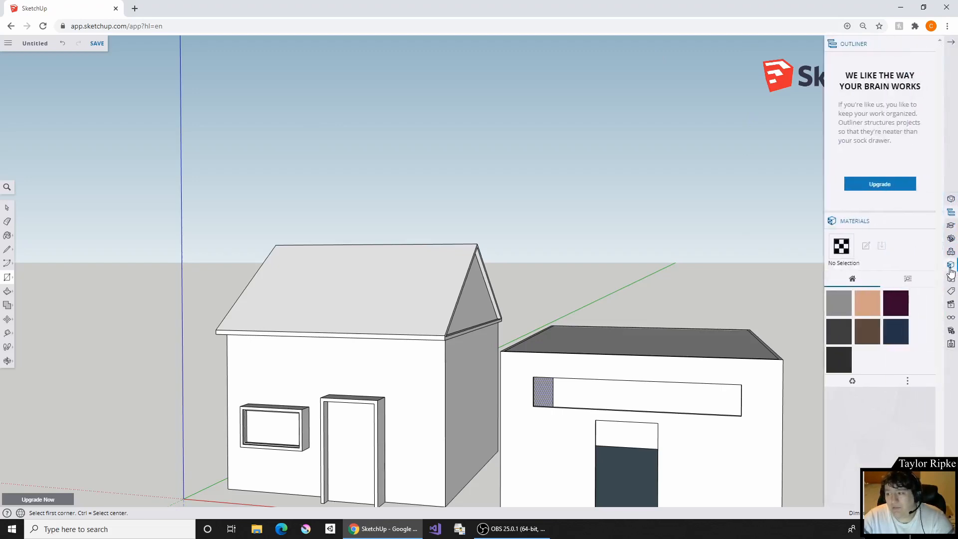
click(907, 279)
scroll(907, 274, down, 3)
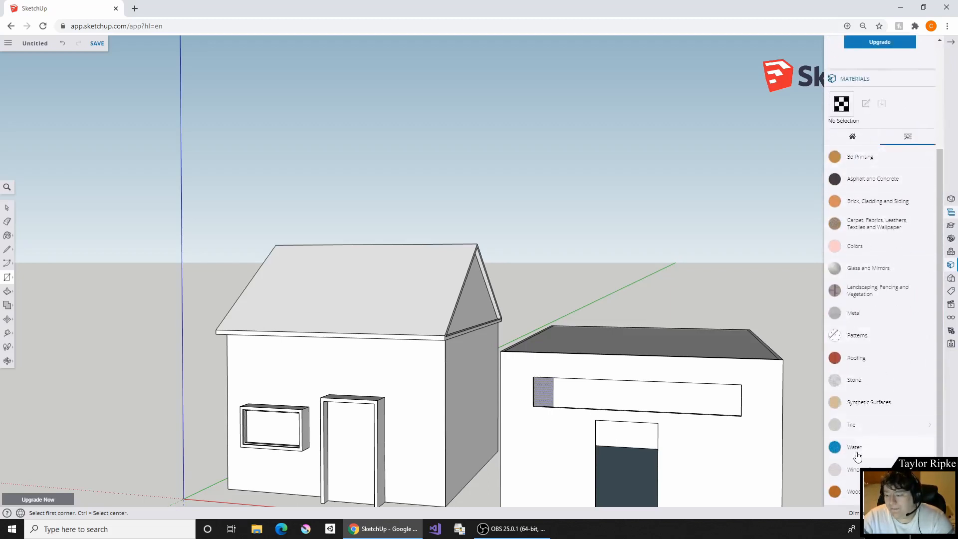
click(849, 493)
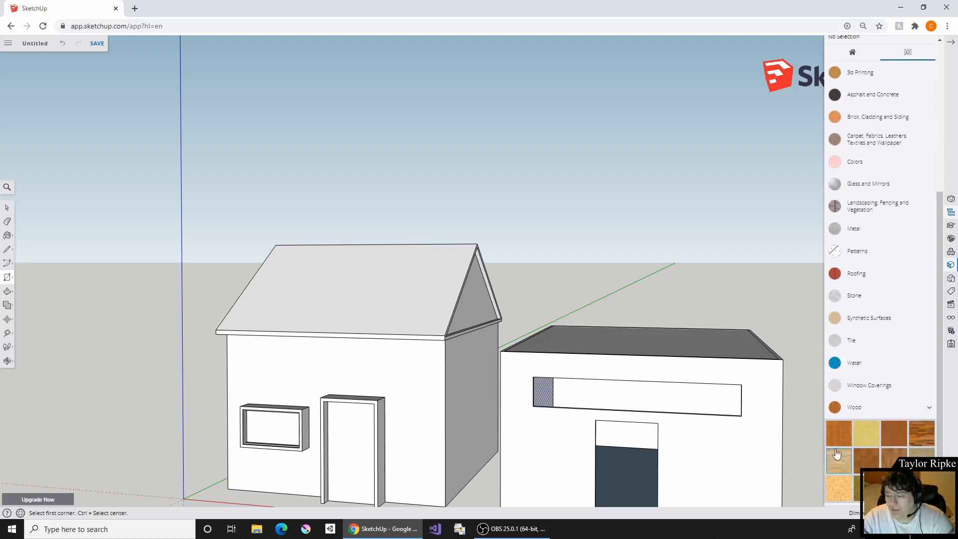
click(896, 458)
click(431, 382)
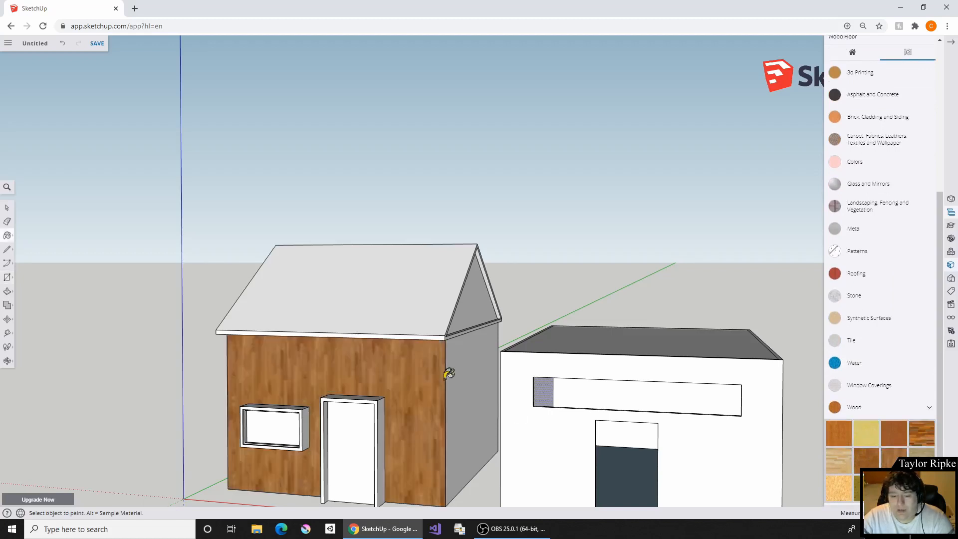
click(475, 372)
mouse_move(517, 334)
middle_down()
mouse_move(315, 321)
mouse_move(696, 359)
mouse_move(349, 385)
middle_up()
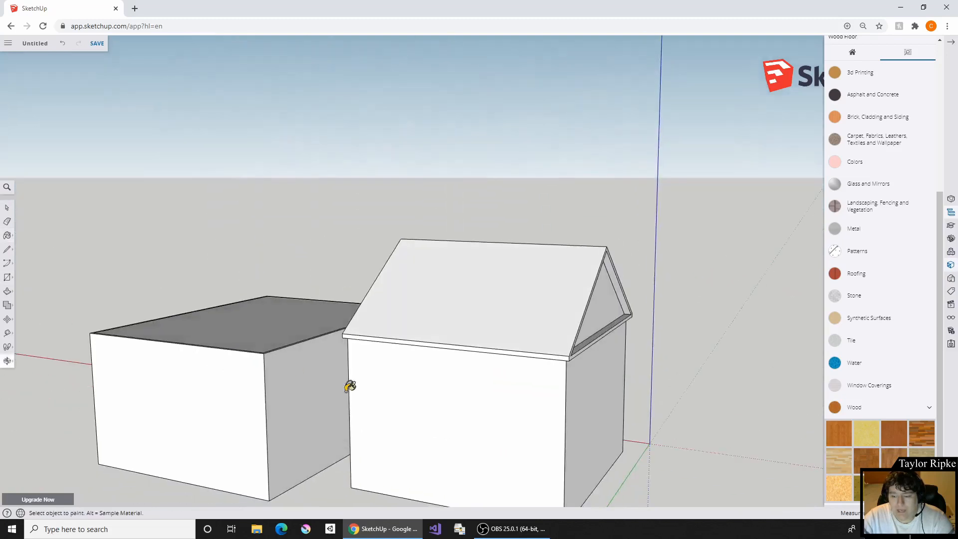
click(465, 399)
click(594, 394)
- Paint both slopes of the gabled roof with the Roofing Shingles GAF Estates material
middle_drag(731, 334, 798, 391)
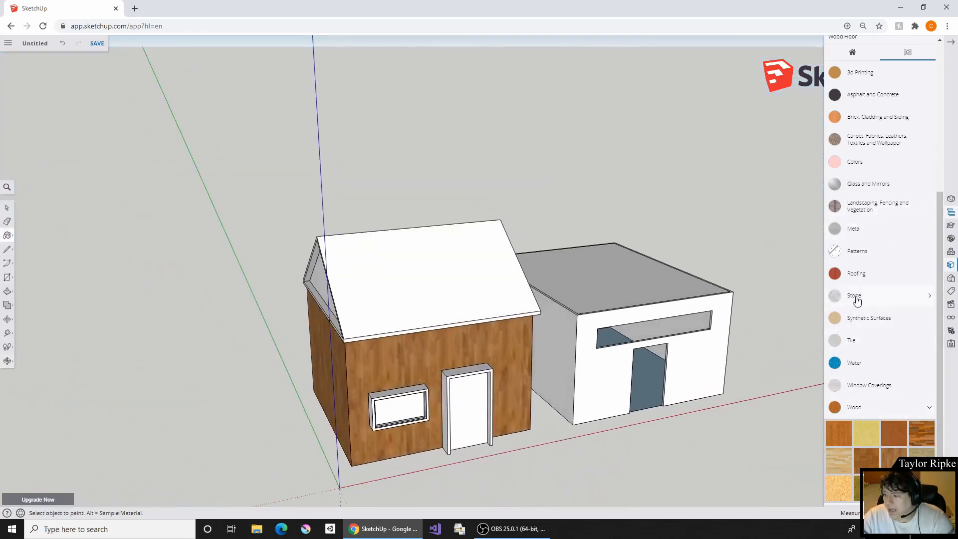
click(866, 273)
click(839, 326)
click(428, 274)
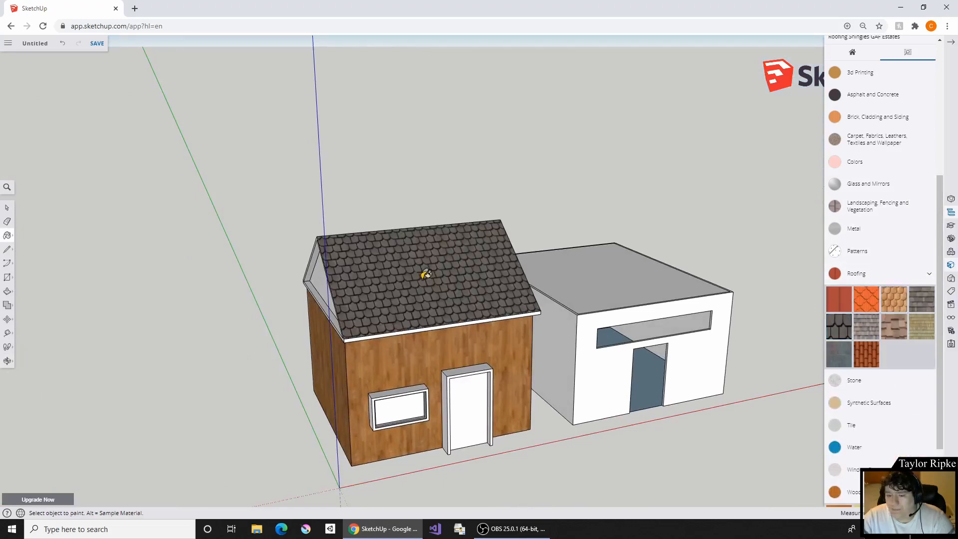
mouse_move(428, 274)
middle_down()
mouse_move(667, 340)
mouse_move(497, 299)
middle_up()
click(533, 279)
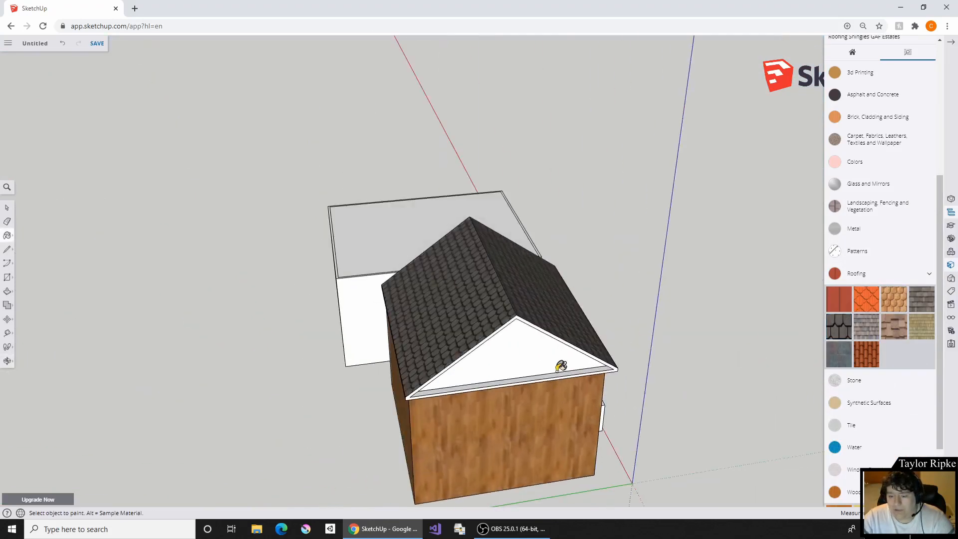
- Paint the triangular gable faces at both ends of the house with the Roofing Shingles Variable material
mouse_move(722, 316)
middle_down()
mouse_move(643, 327)
mouse_move(819, 349)
middle_up()
click(895, 327)
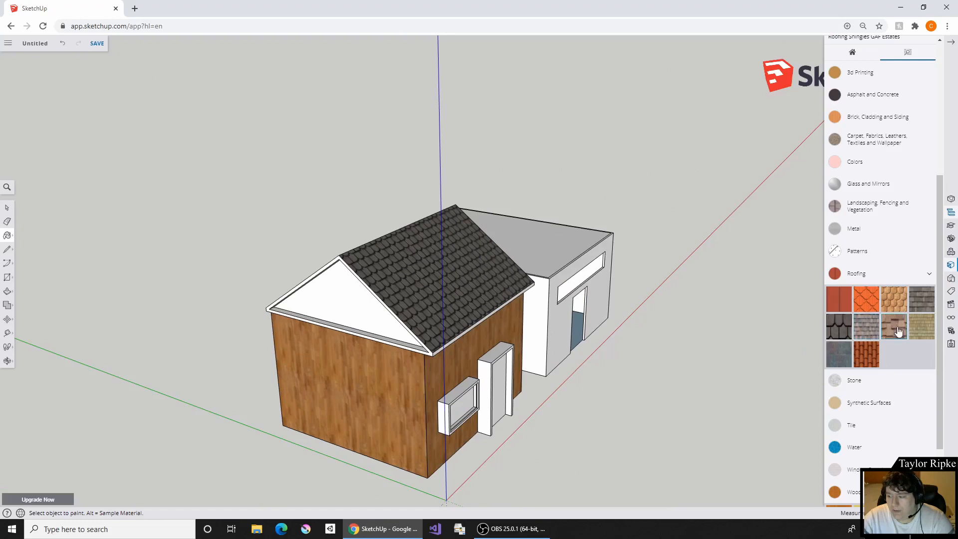
click(346, 321)
middle_drag(608, 265, 454, 257)
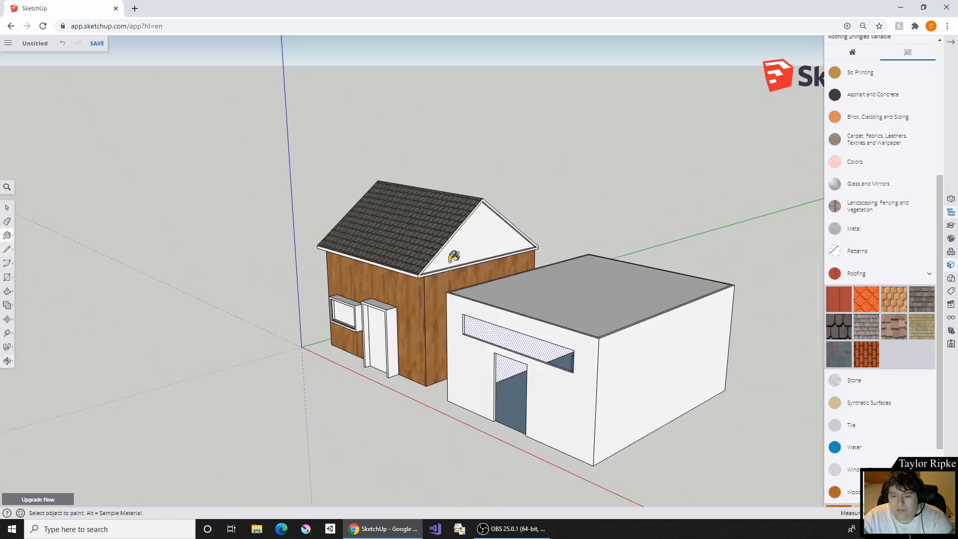
click(501, 242)
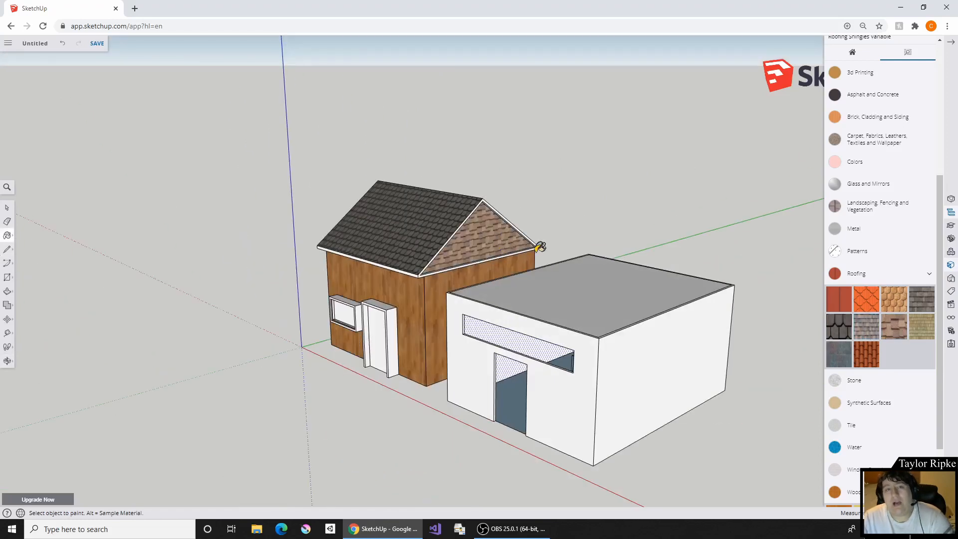